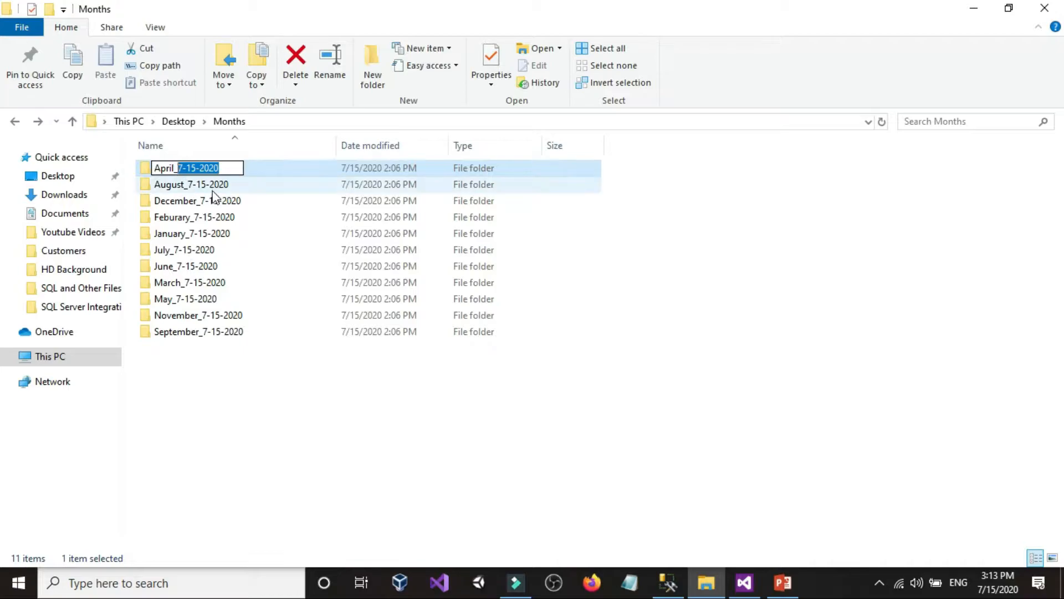
# Step: Permanently delete all the dated month folders from the Months folder
pyautogui.moveTo(225, 166); pyautogui.dragTo(154, 168)
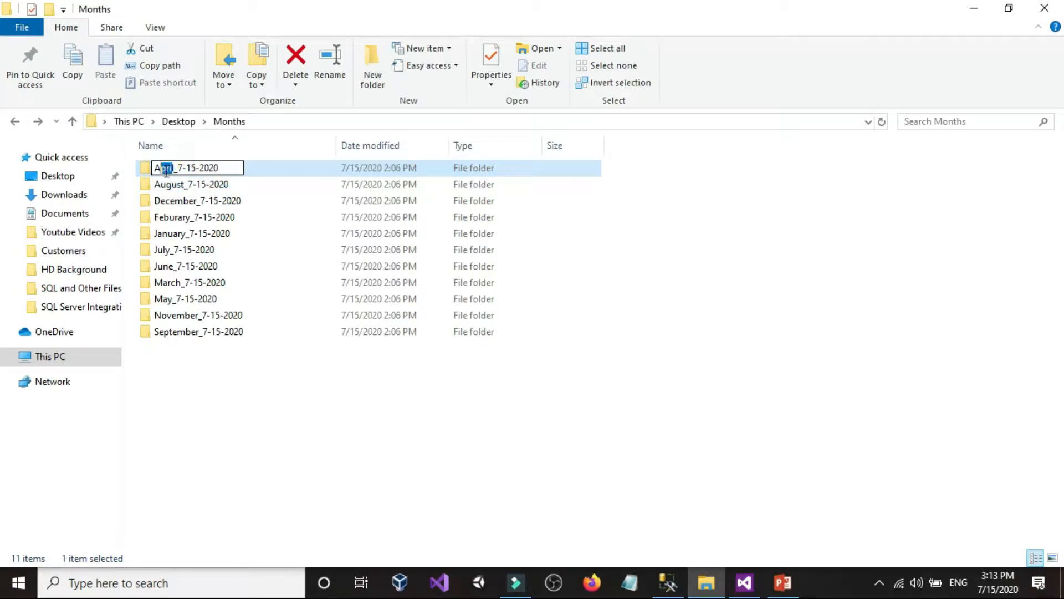
pyautogui.click(203, 378)
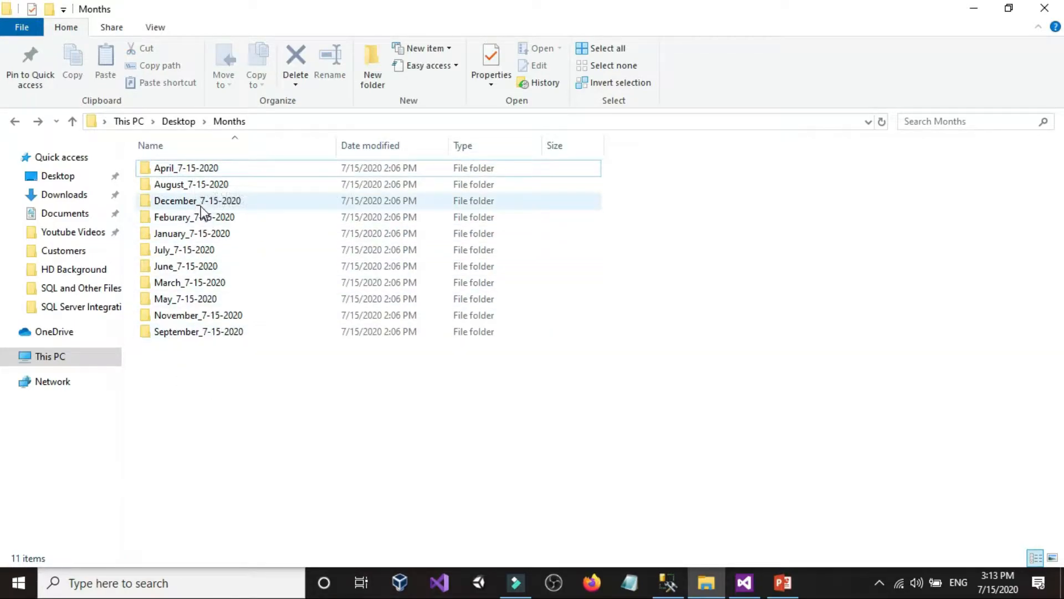
pyautogui.moveTo(241, 415); pyautogui.dragTo(186, 165)
pyautogui.hotkey('shift', 'Delete')
pyautogui.press('Return')
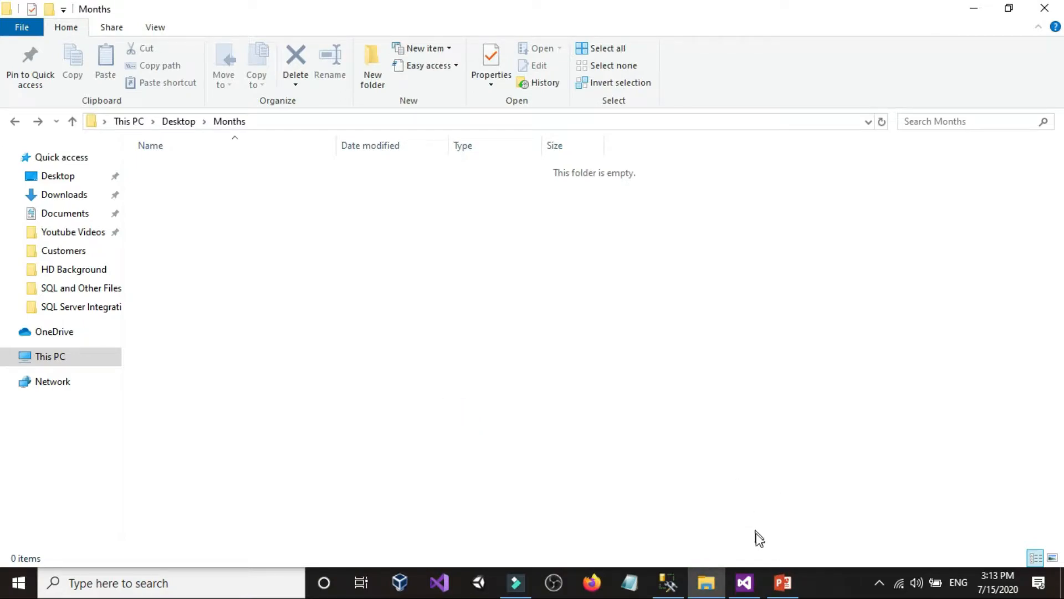
# Step: Switch to Visual Studio and add a new SSIS package to the Integration Services project
pyautogui.click(746, 585)
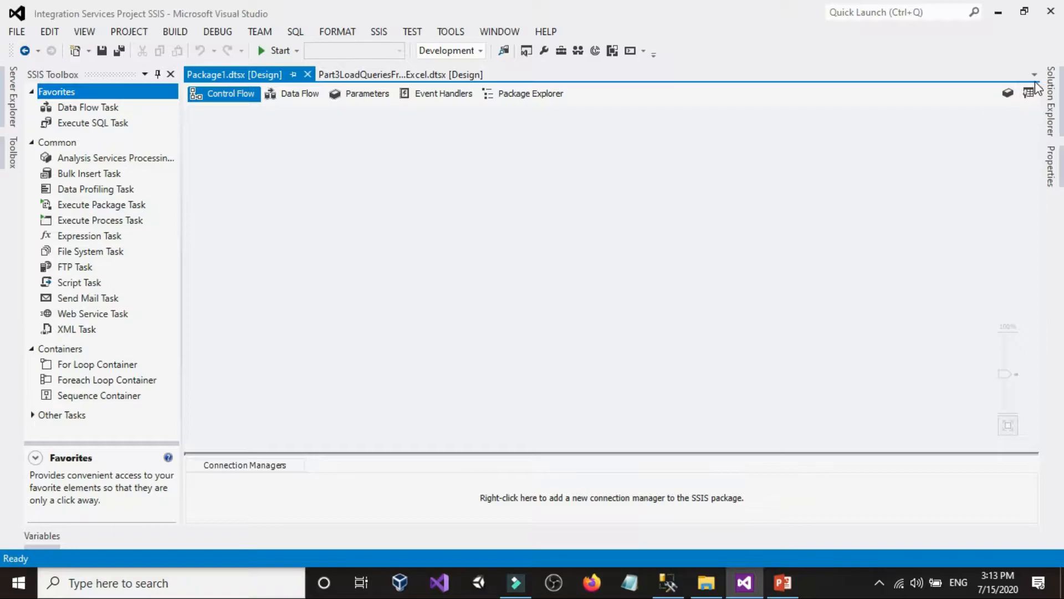
pyautogui.click(1050, 105)
pyautogui.rightClick(770, 174)
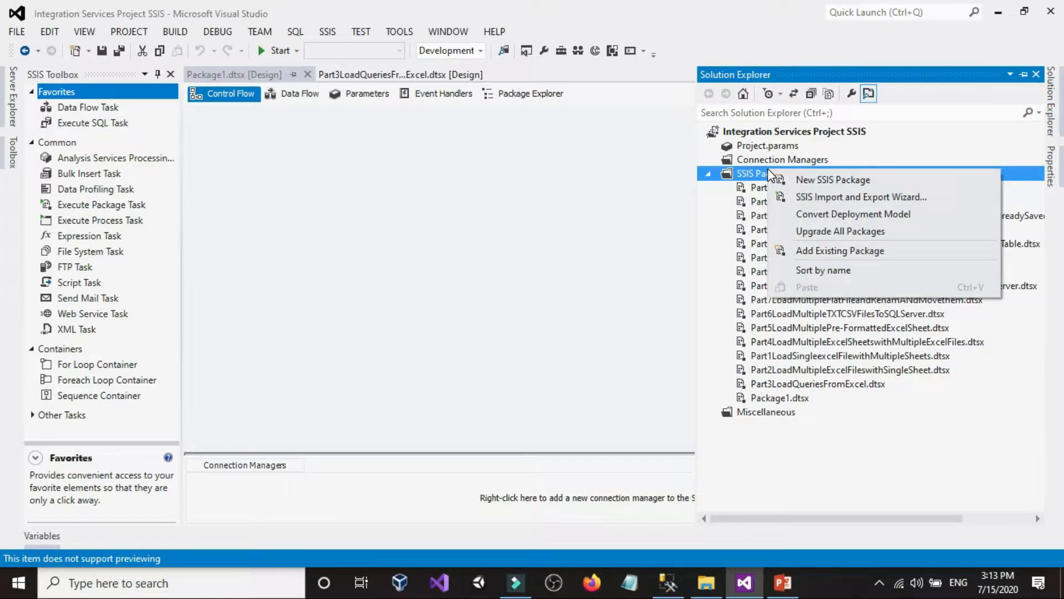
pyautogui.click(798, 180)
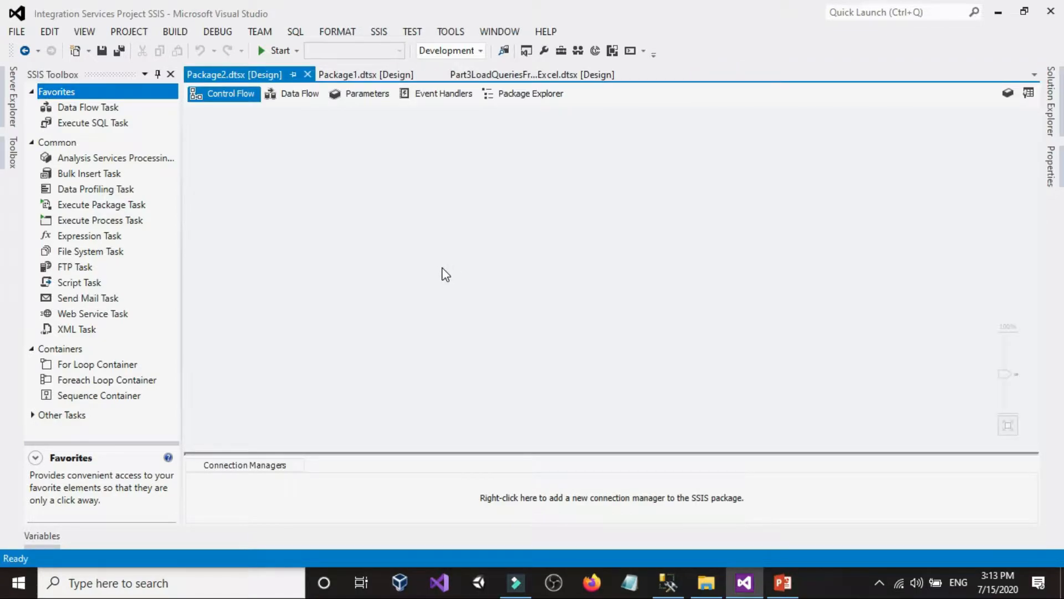
# Step: Rename the new package Package2.dtsx as Part16CreateDirectory.dtsx
pyautogui.click(1051, 127)
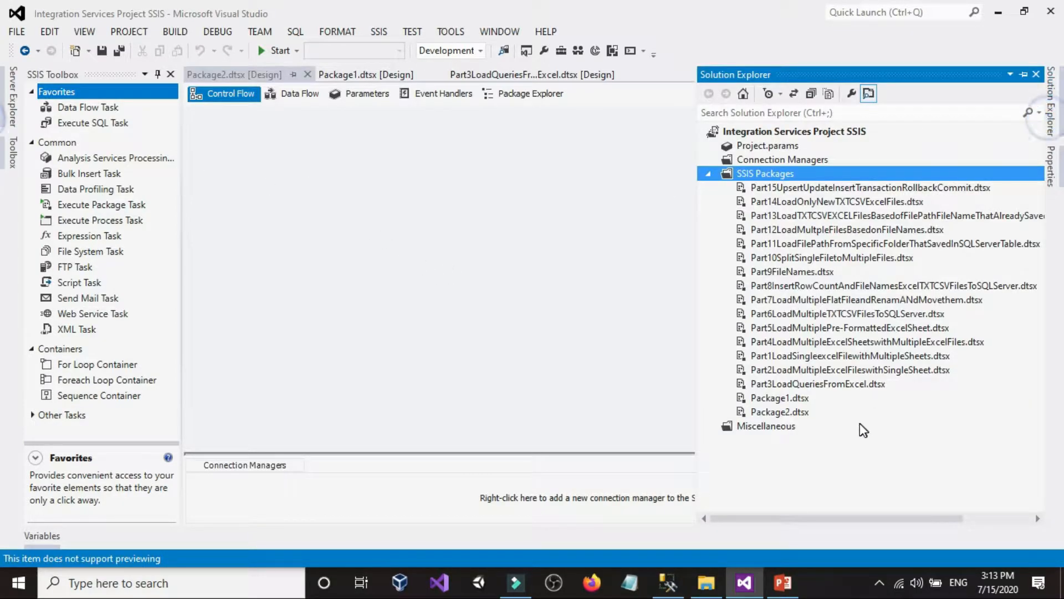
pyautogui.click(778, 411)
pyautogui.click(778, 412)
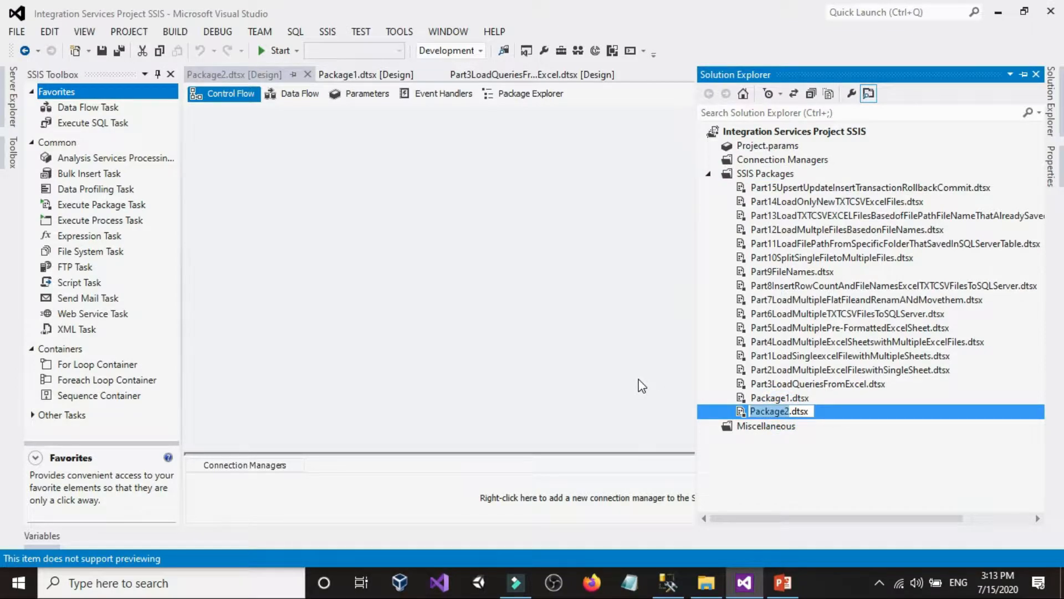
pyautogui.write('M')
pyautogui.press('BackSpace')
pyautogui.write('C')
pyautogui.press('BackSpace')
pyautogui.write('Part')
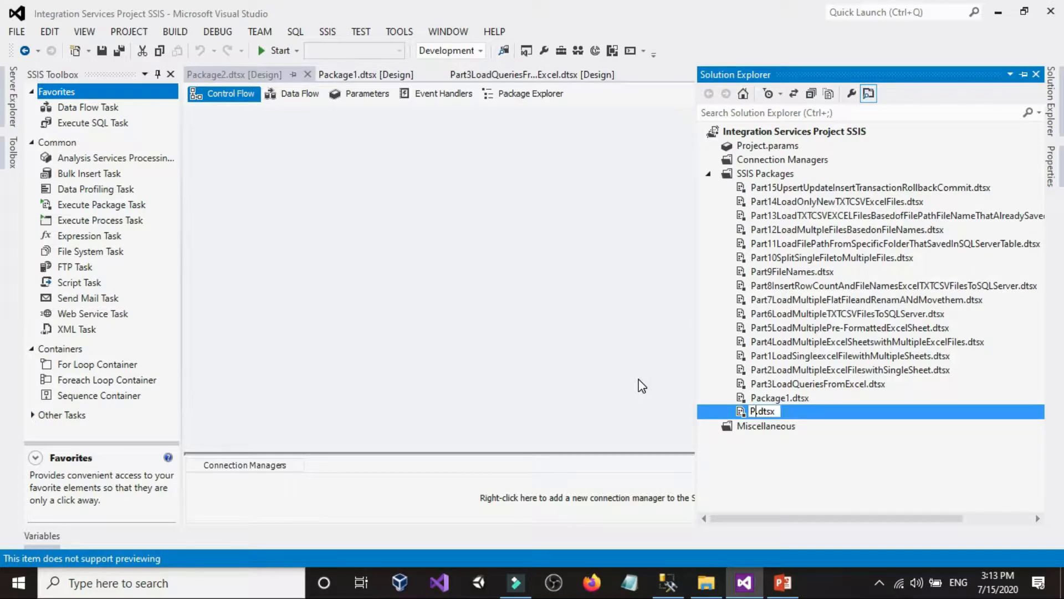
pyautogui.write('16Cea')
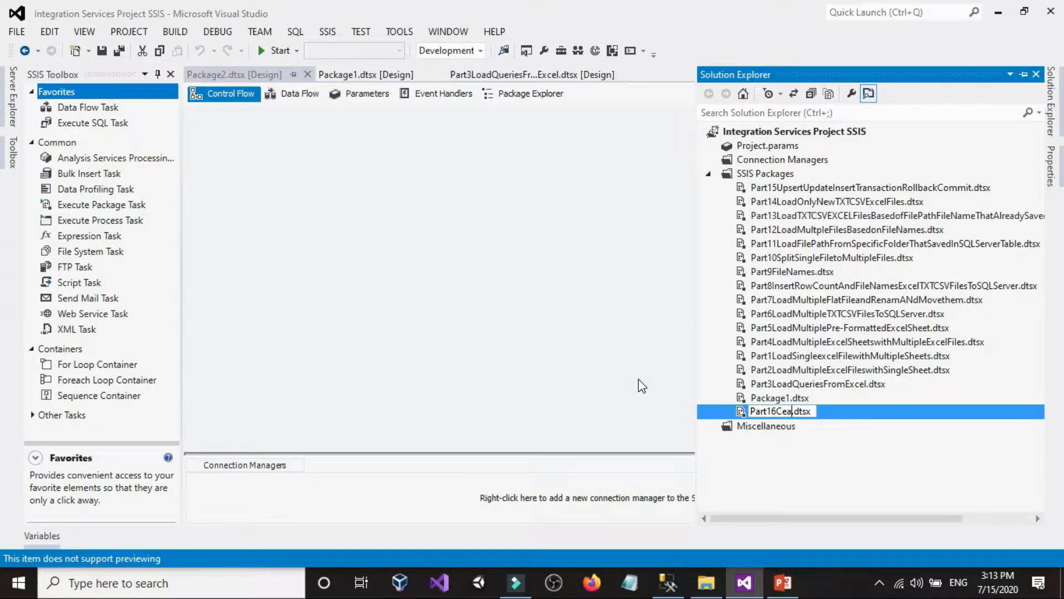
pyautogui.write('te')
pyautogui.press('BackSpace')
pyautogui.press('BackSpace')
pyautogui.press('BackSpace')
pyautogui.press('Left')
pyautogui.write('r')
pyautogui.press('Right')
pyautogui.write('ateDirector')
pyautogui.press('BackSpace')
pyautogui.write('tory')
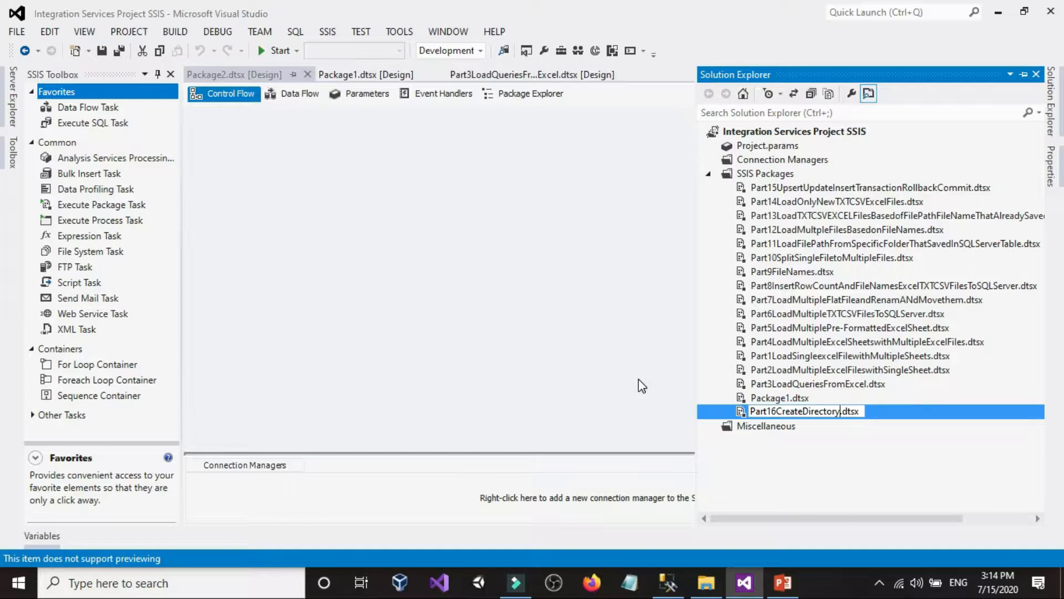
pyautogui.press('Return')
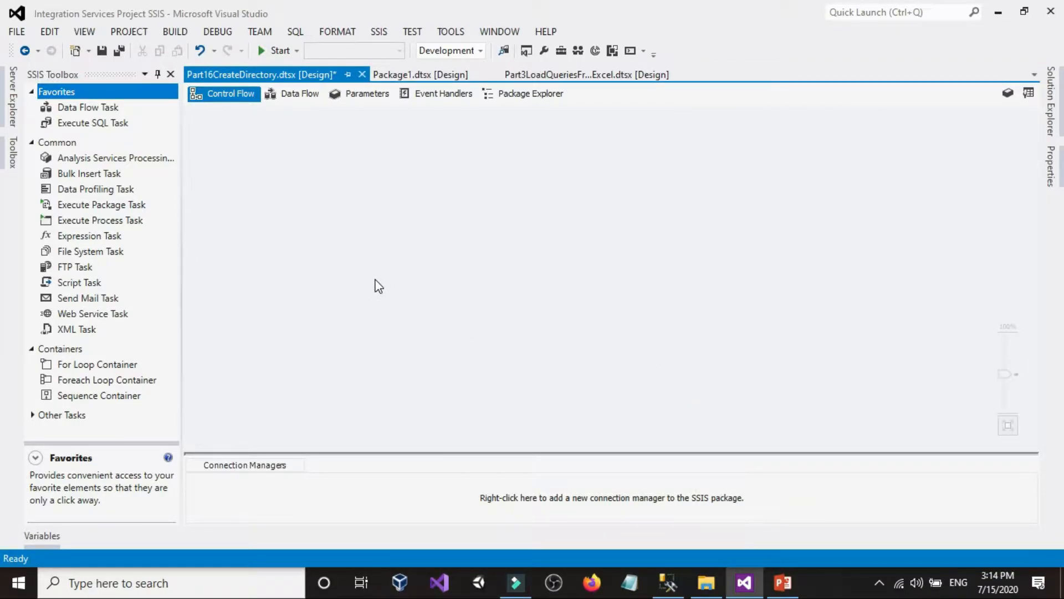
# Step: Add a Foreach Loop Container to the package's control flow and enlarge it
pyautogui.click(706, 582)
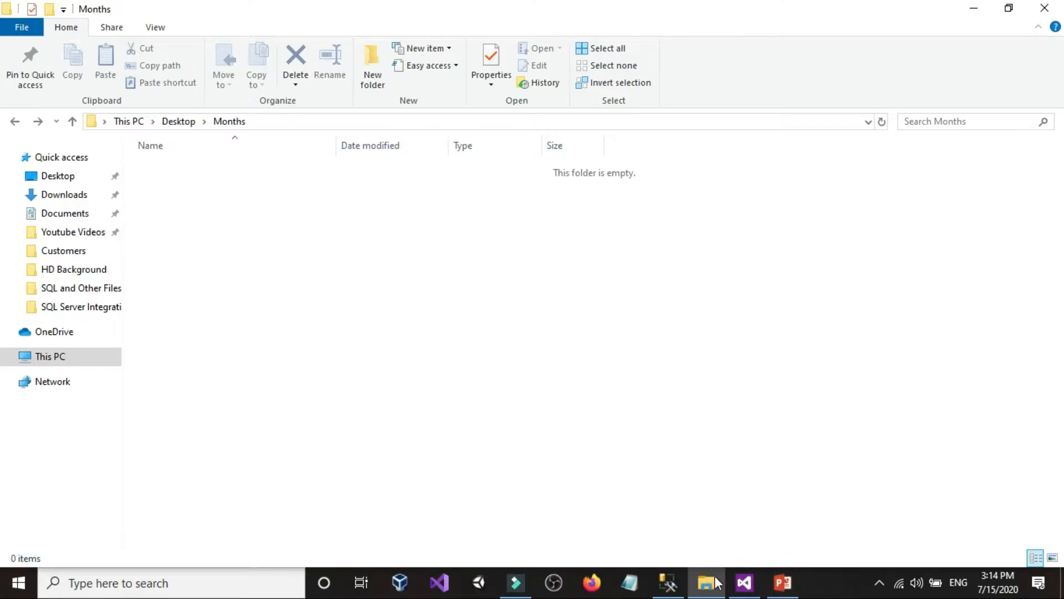
pyautogui.click(745, 582)
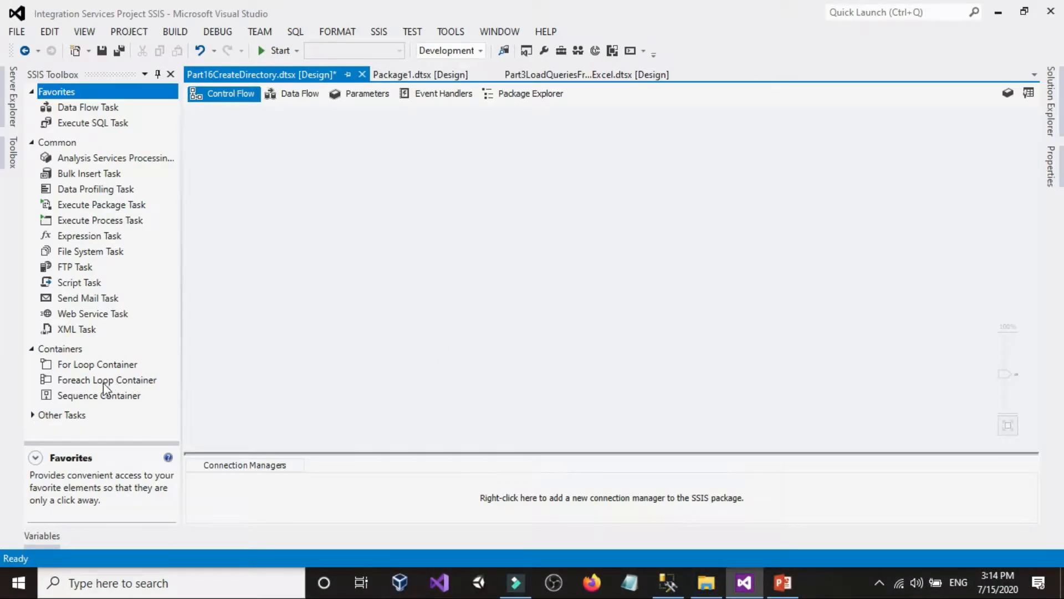
pyautogui.moveTo(106, 380); pyautogui.dragTo(323, 257)
pyautogui.click(307, 269)
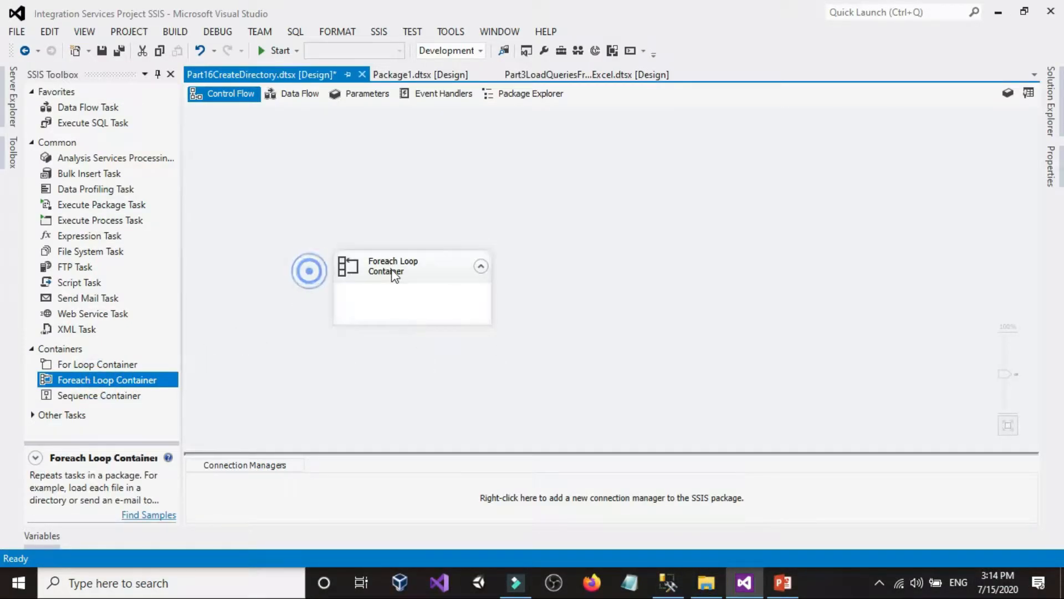
pyautogui.click(402, 271)
pyautogui.scroll(2, 401, 270)
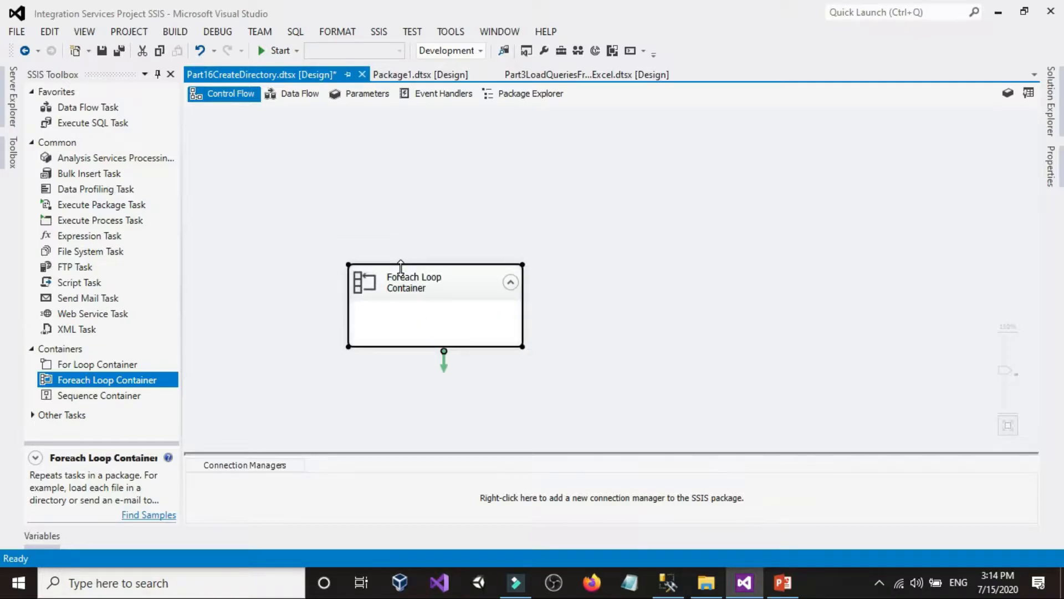
pyautogui.click(396, 240)
pyautogui.moveTo(398, 322); pyautogui.dragTo(319, 285)
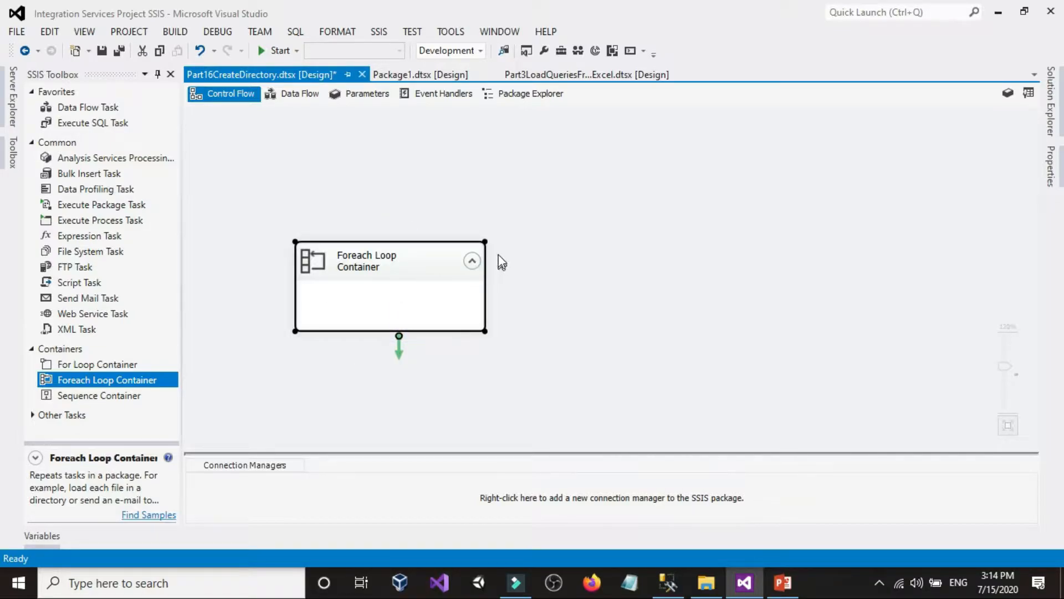
pyautogui.moveTo(486, 242); pyautogui.dragTo(604, 203)
pyautogui.click(660, 241)
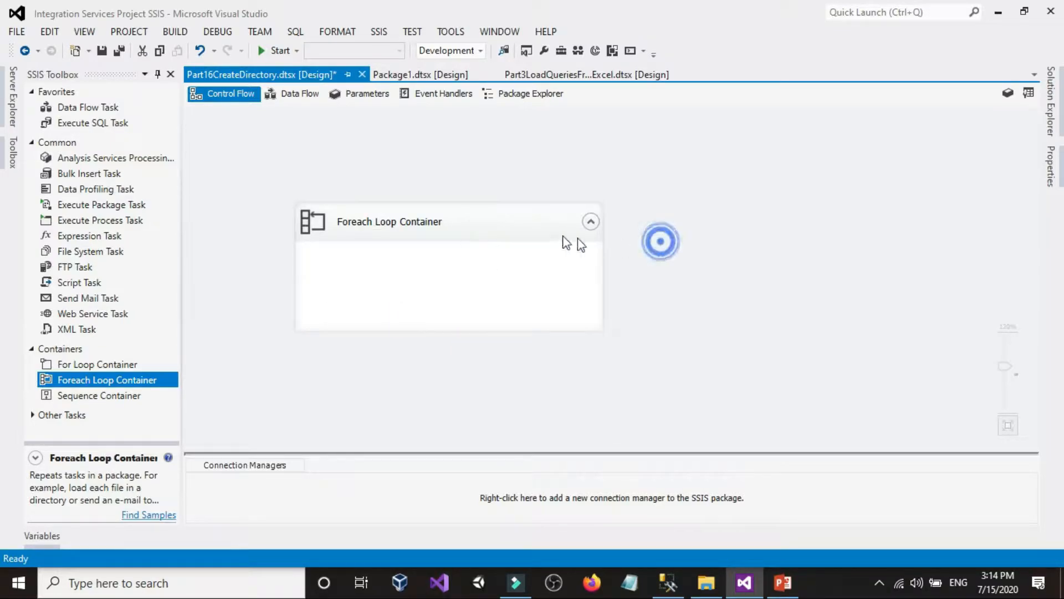
pyautogui.doubleClick(526, 233)
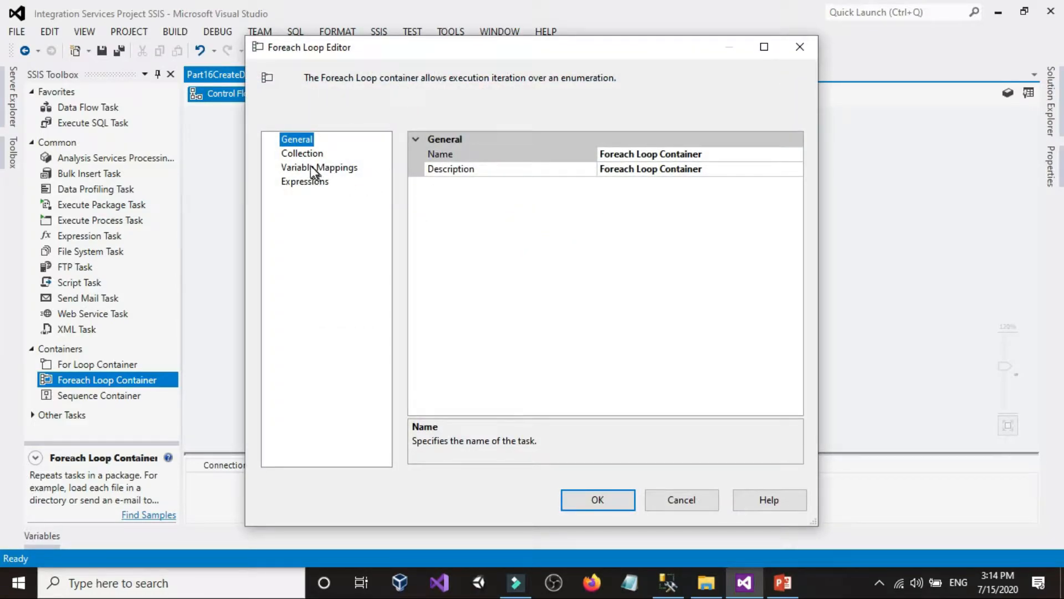
pyautogui.click(304, 155)
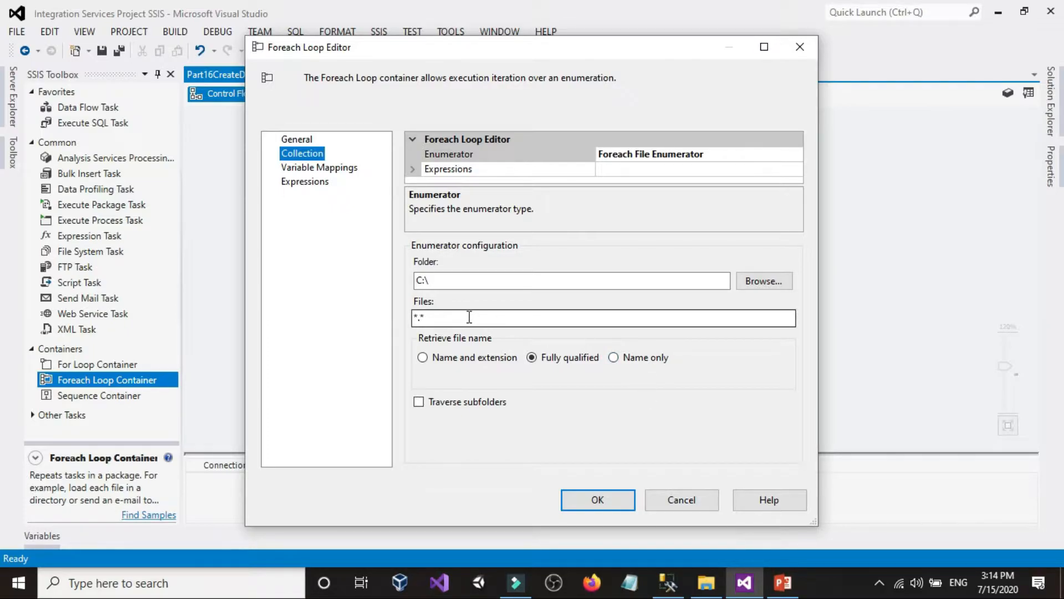
pyautogui.click(679, 499)
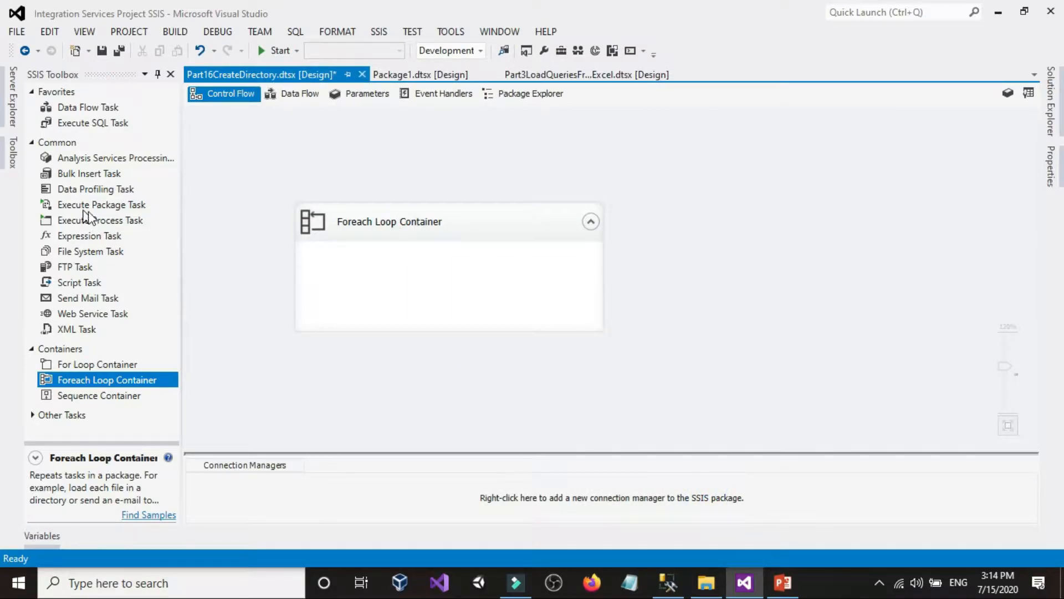
pyautogui.moveTo(467, 222); pyautogui.dragTo(431, 216)
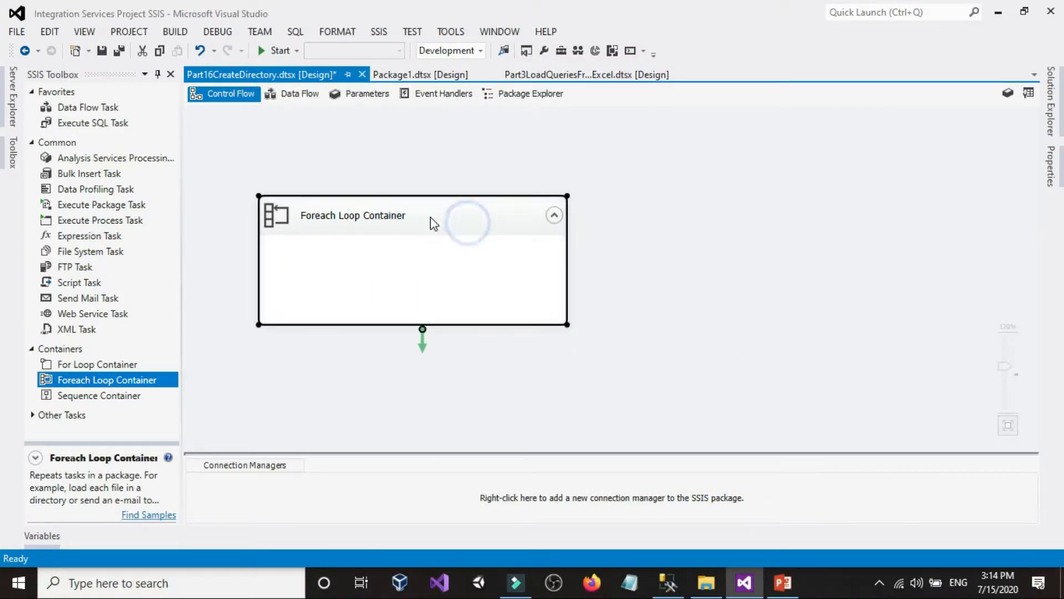
pyautogui.doubleClick(501, 218)
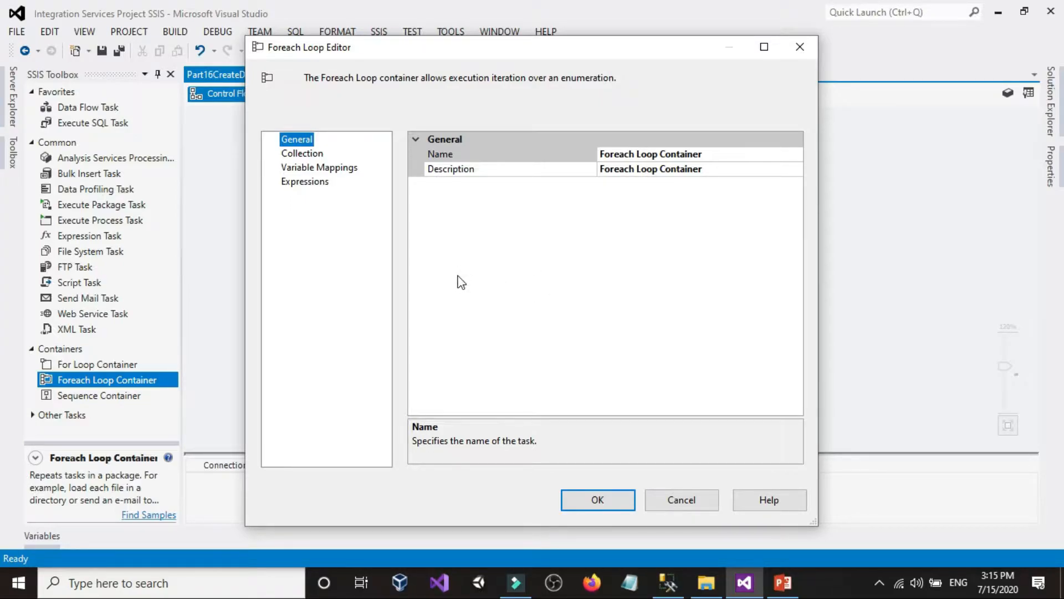
pyautogui.click(682, 500)
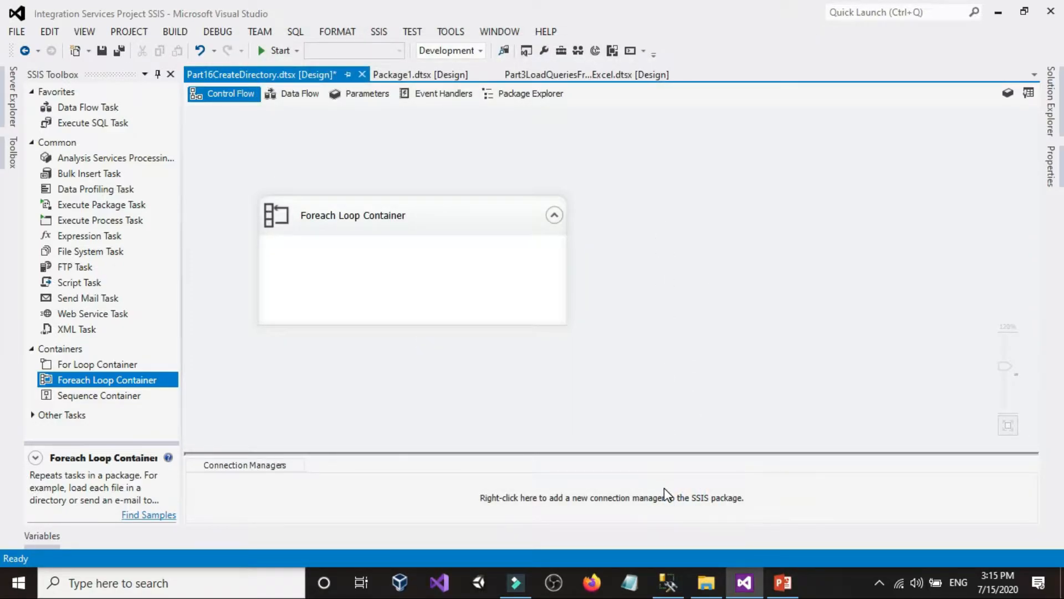
# Step: Set the Foreach Loop Container's collection enumerator to Foreach Item Enumerator
pyautogui.click(341, 256)
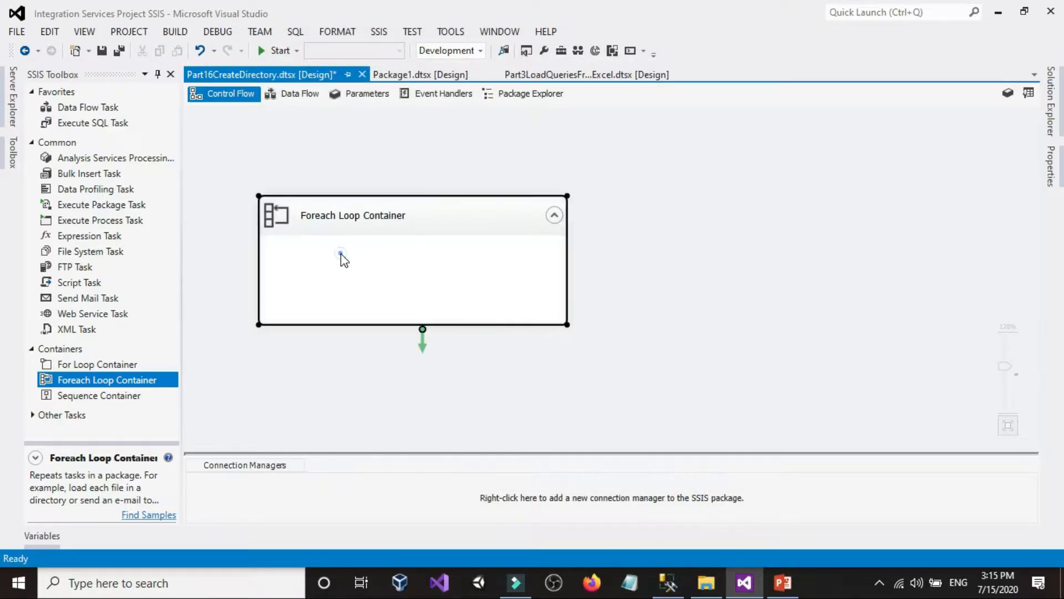
pyautogui.doubleClick(341, 255)
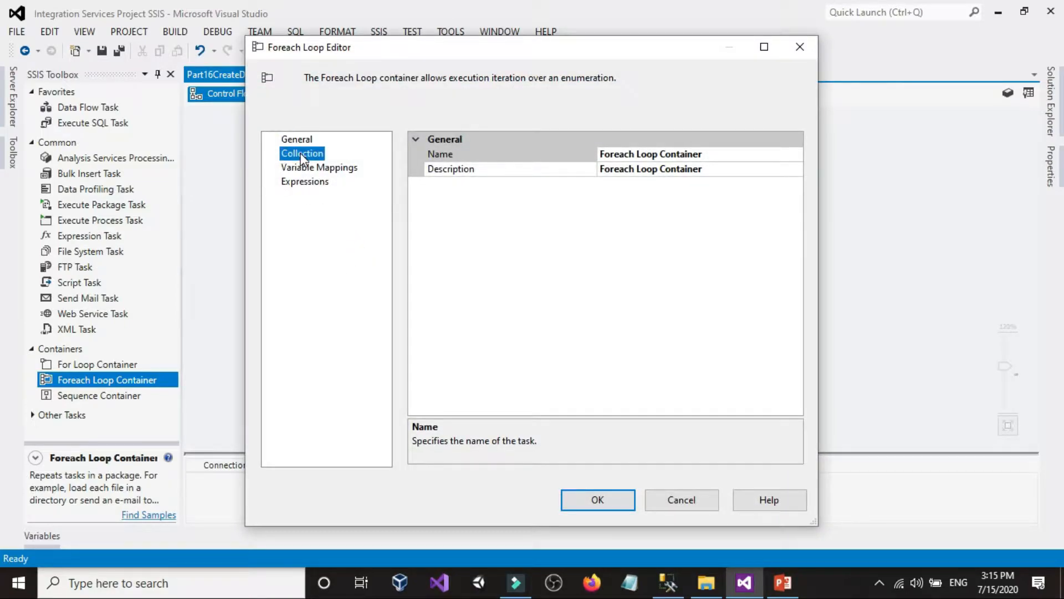
pyautogui.click(302, 155)
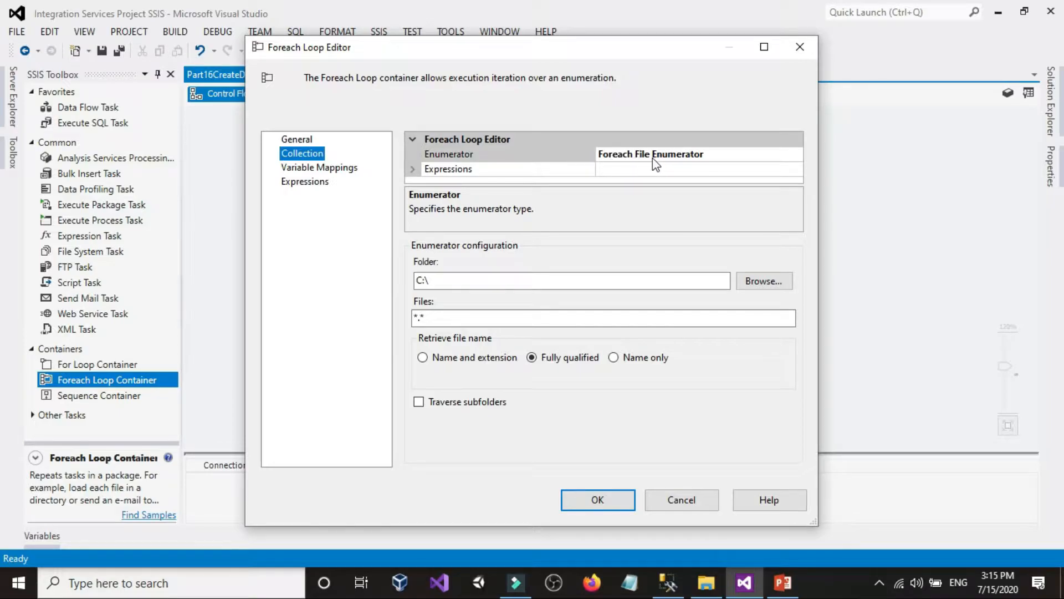
pyautogui.click(721, 154)
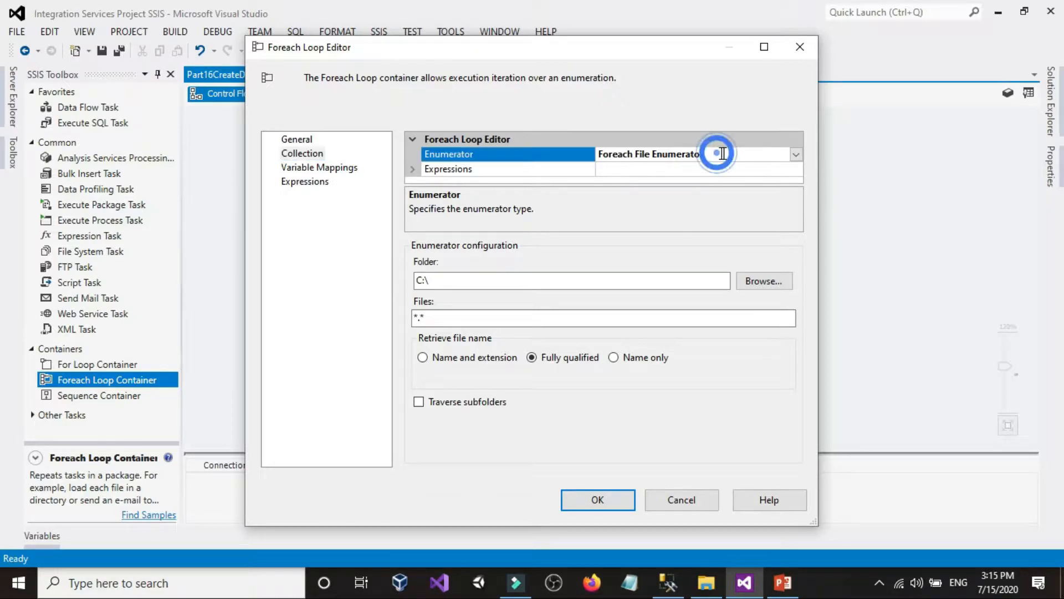
pyautogui.click(796, 155)
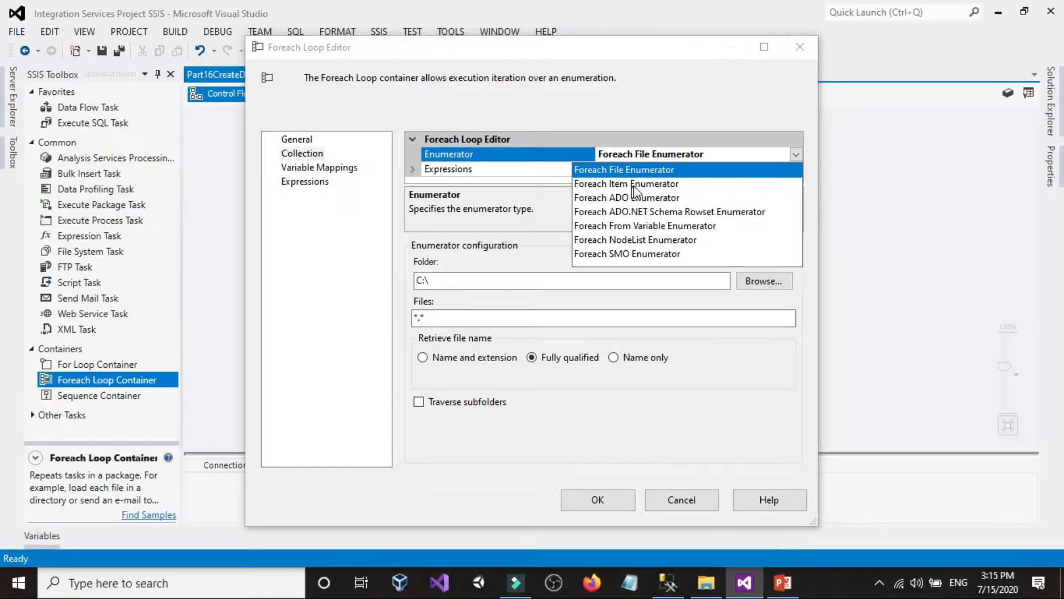
pyautogui.click(657, 184)
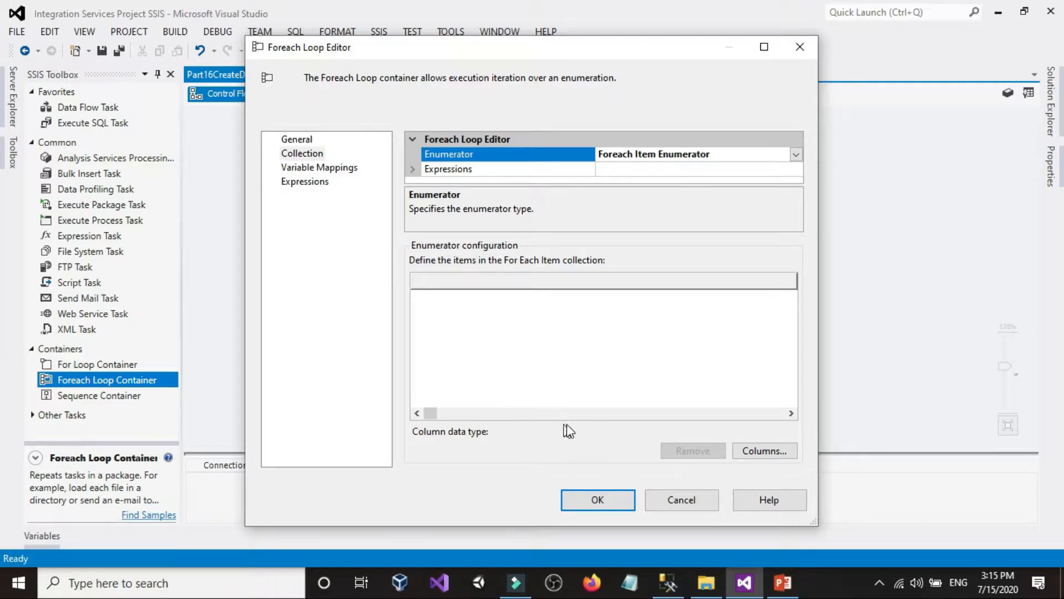
pyautogui.click(526, 335)
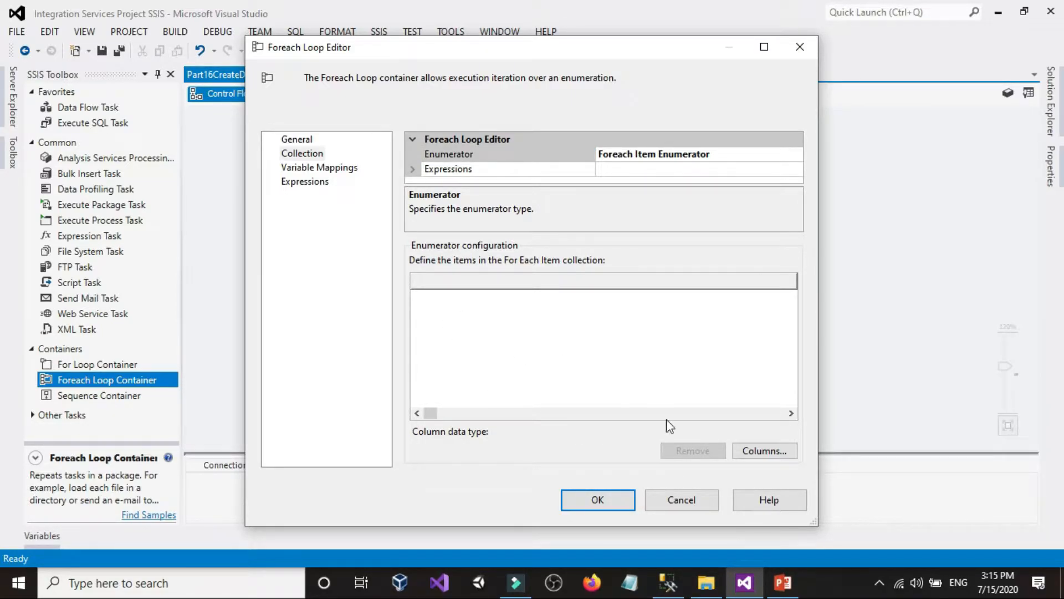
# Step: Define one String column for the Foreach Item collection and select its first empty item cell
pyautogui.click(780, 452)
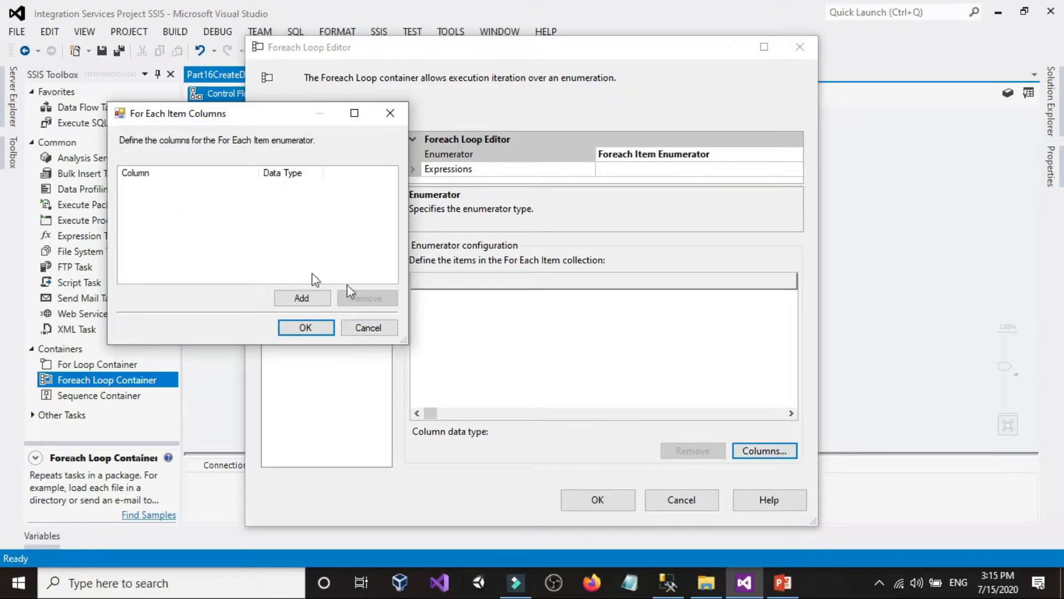
pyautogui.click(302, 299)
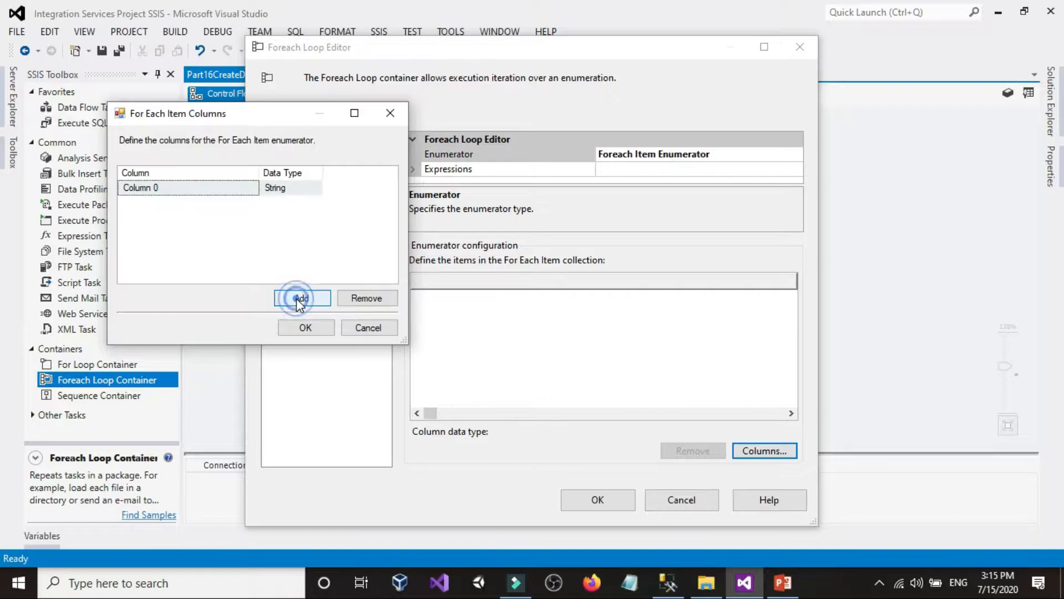
pyautogui.click(187, 188)
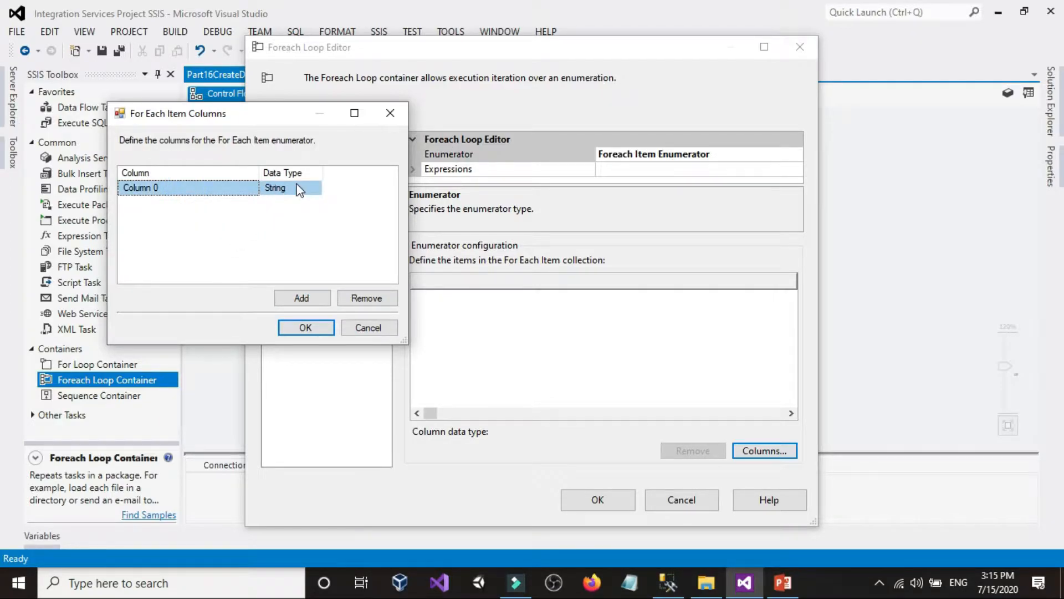
pyautogui.click(297, 328)
pyautogui.click(463, 299)
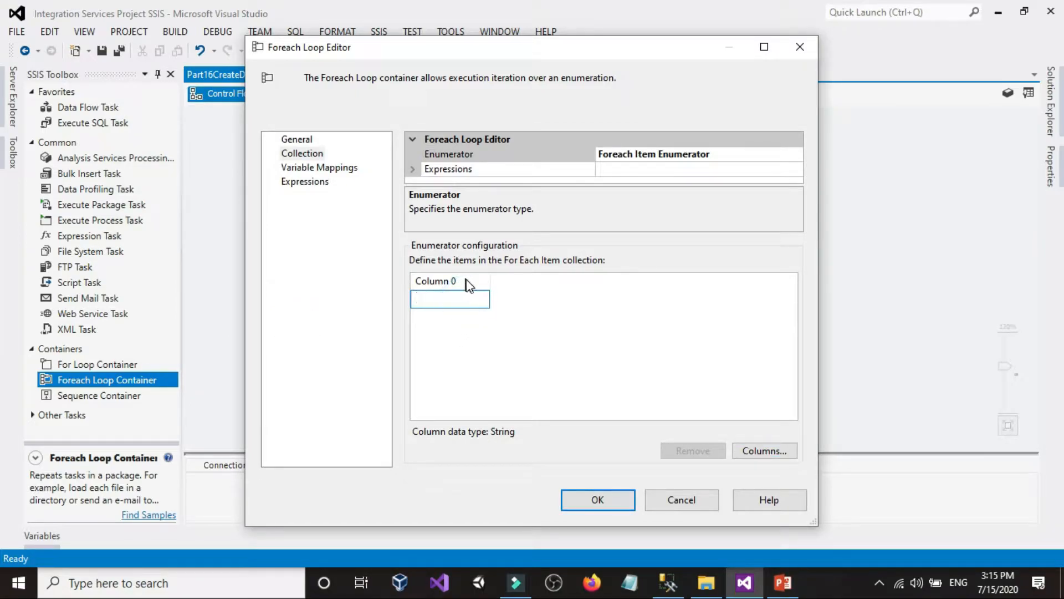
# Step: Enter January, Feburary, March, April, june and July as consecutive items in the Foreach Item collection
pyautogui.click(460, 300)
pyautogui.click(461, 299)
pyautogui.write('January')
pyautogui.press('Return')
pyautogui.write('Febura')
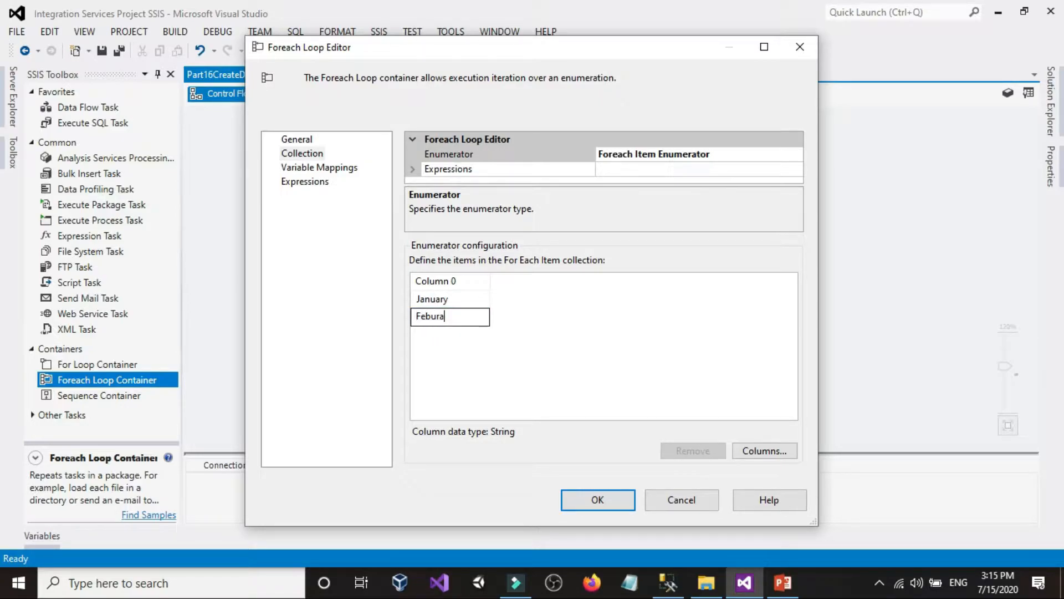
pyautogui.write('ry')
pyautogui.press('Return')
pyautogui.write('M')
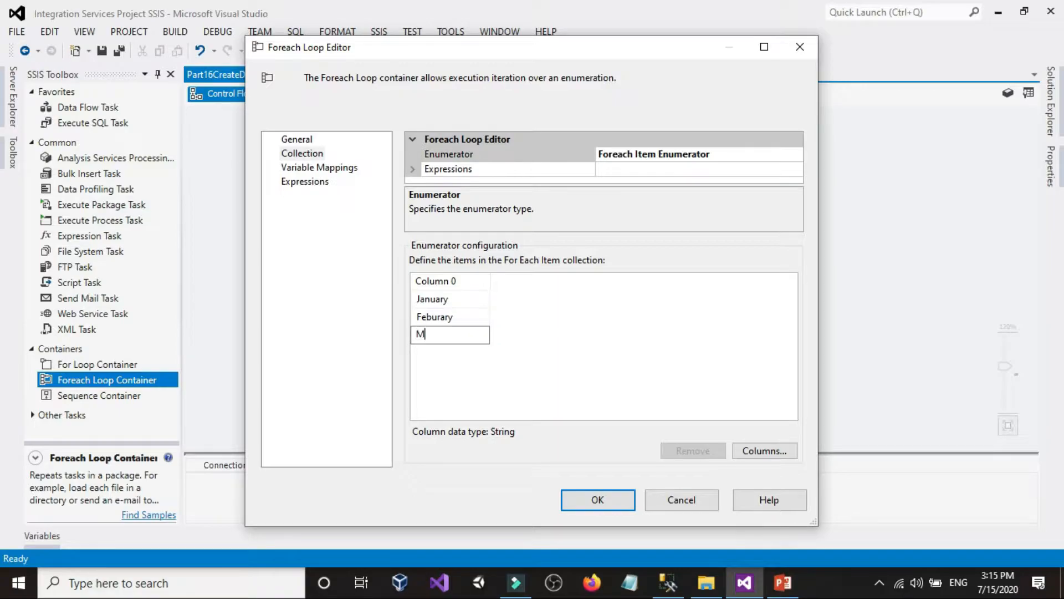
pyautogui.write('arch')
pyautogui.press('Return')
pyautogui.write('April')
pyautogui.press('Return')
pyautogui.write('june')
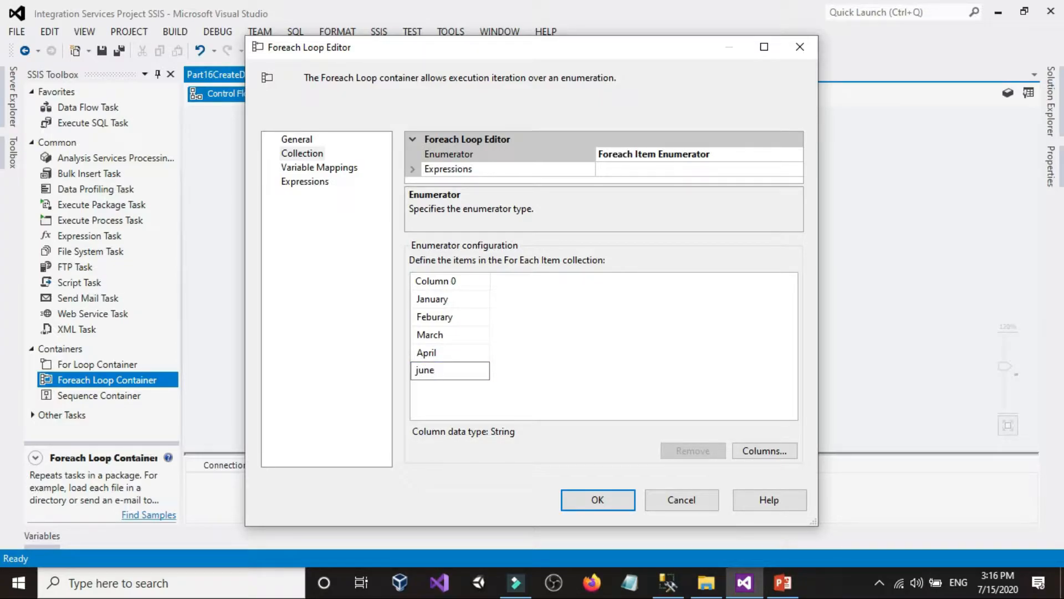
pyautogui.press('Return')
pyautogui.write('July')
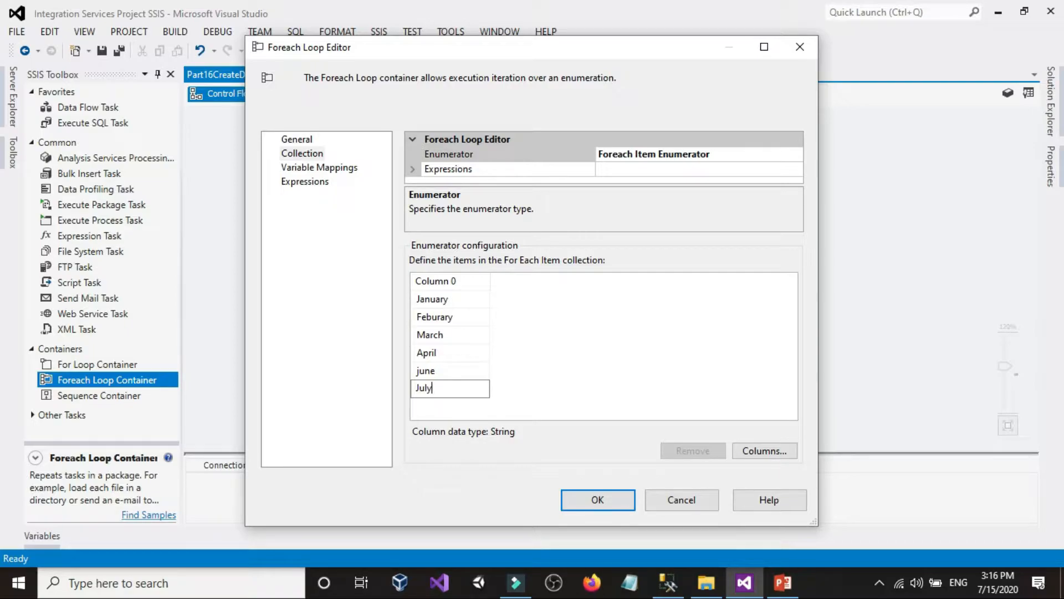
# Step: Change the fifth and sixth collection items to May and June, and add July as the seventh item
pyautogui.press('Up')
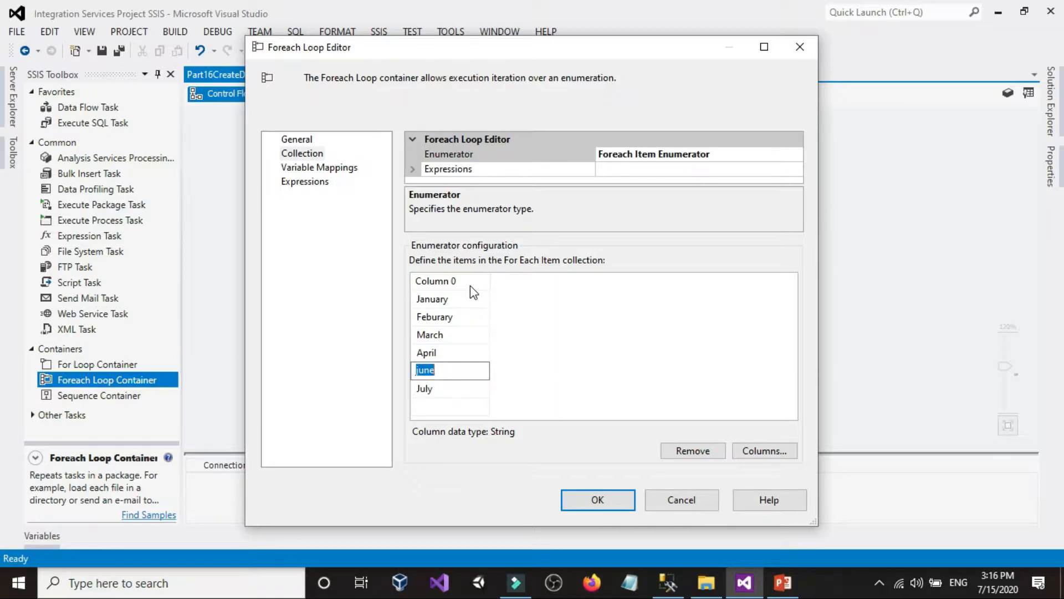
pyautogui.write('May')
pyautogui.press('Down')
pyautogui.write('Jun')
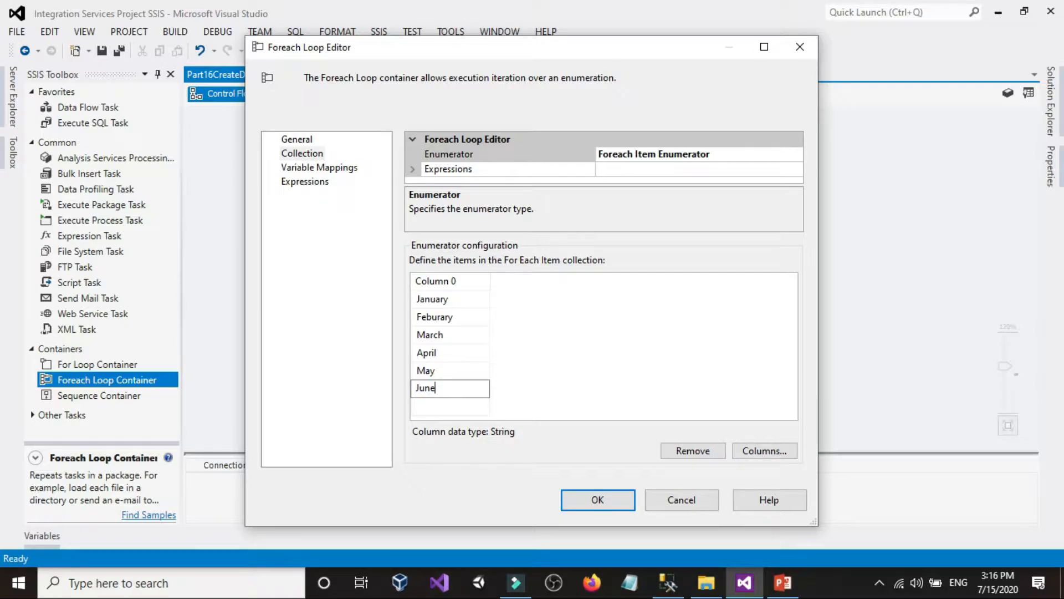
pyautogui.press('Down')
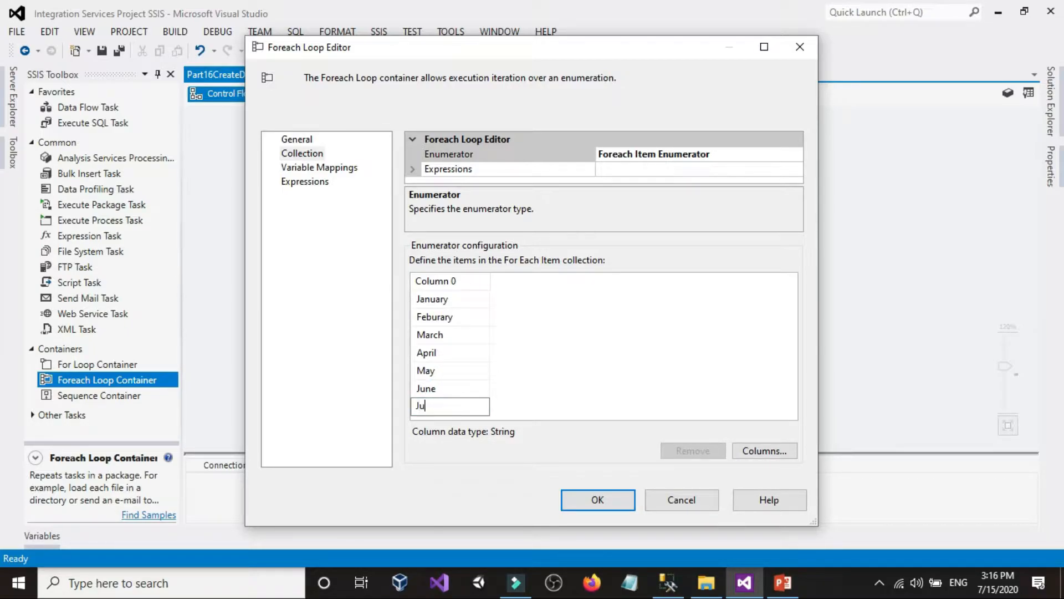
pyautogui.press('Down')
# Step: Add August, September, October, November and December as the remaining collection items and maximize the editor
pyautogui.write('August')
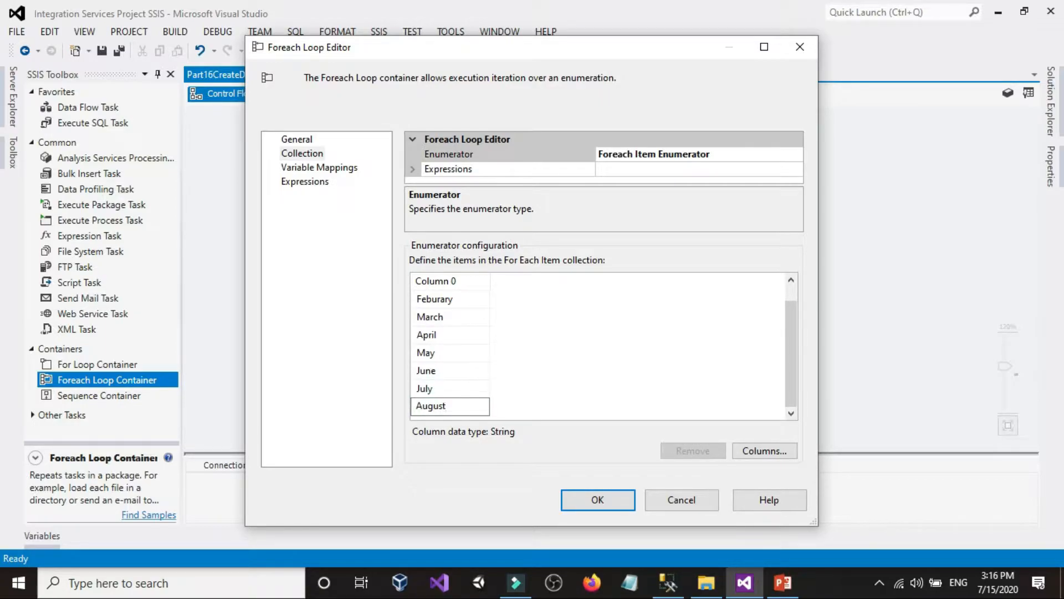
pyautogui.press('Down')
pyautogui.write('S')
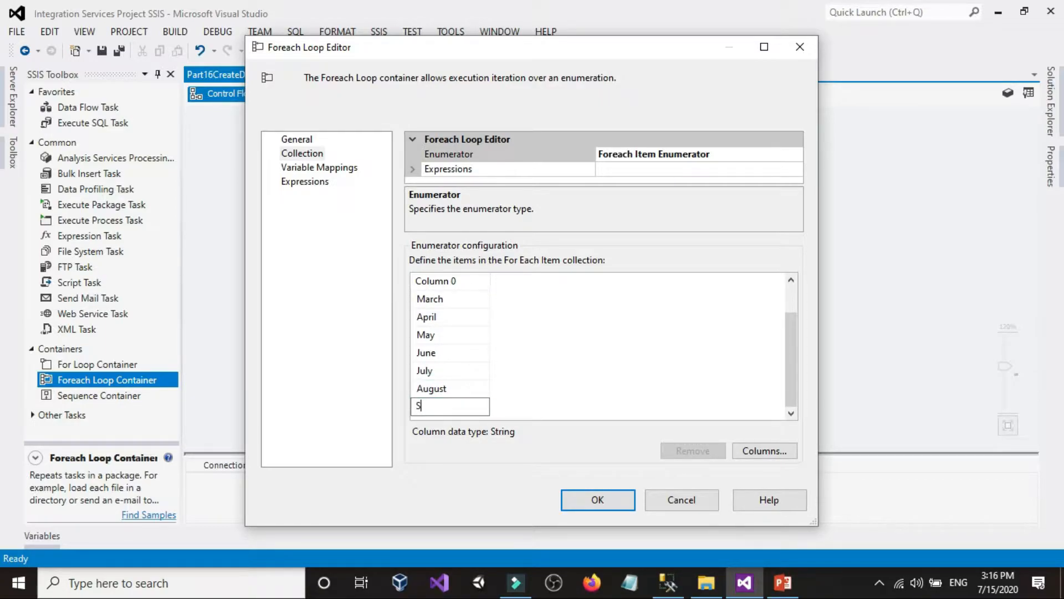
pyautogui.write('eptember')
pyautogui.press('Down')
pyautogui.write('N')
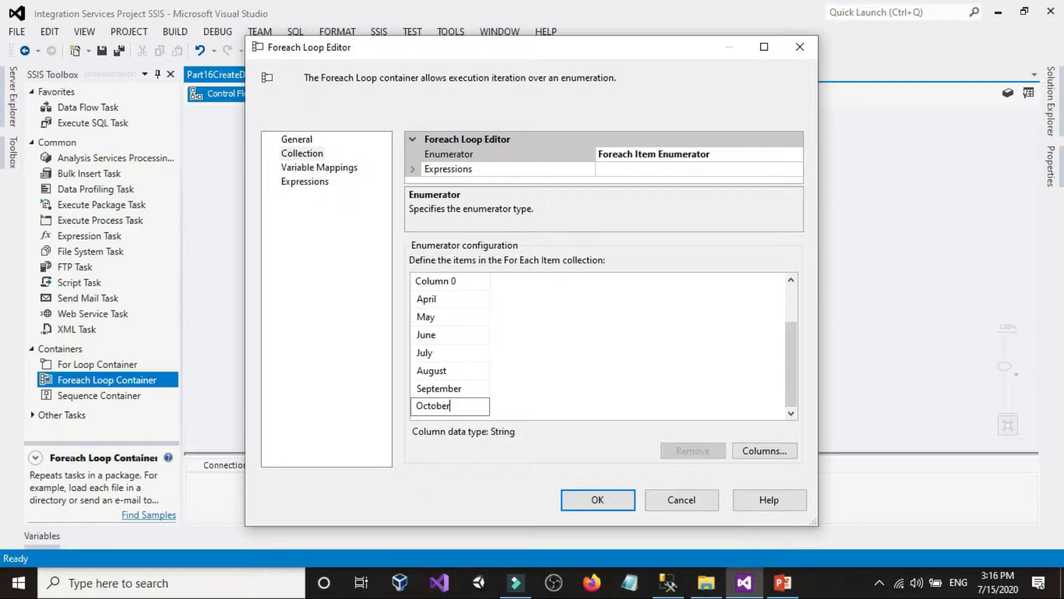
pyautogui.press('Return')
pyautogui.write('November')
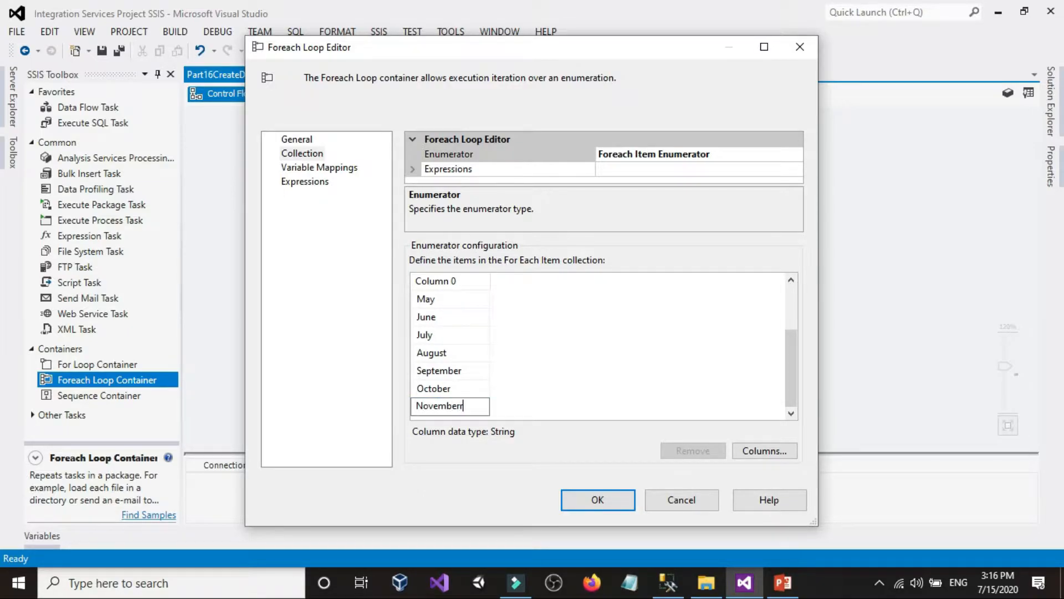
pyautogui.press('Return')
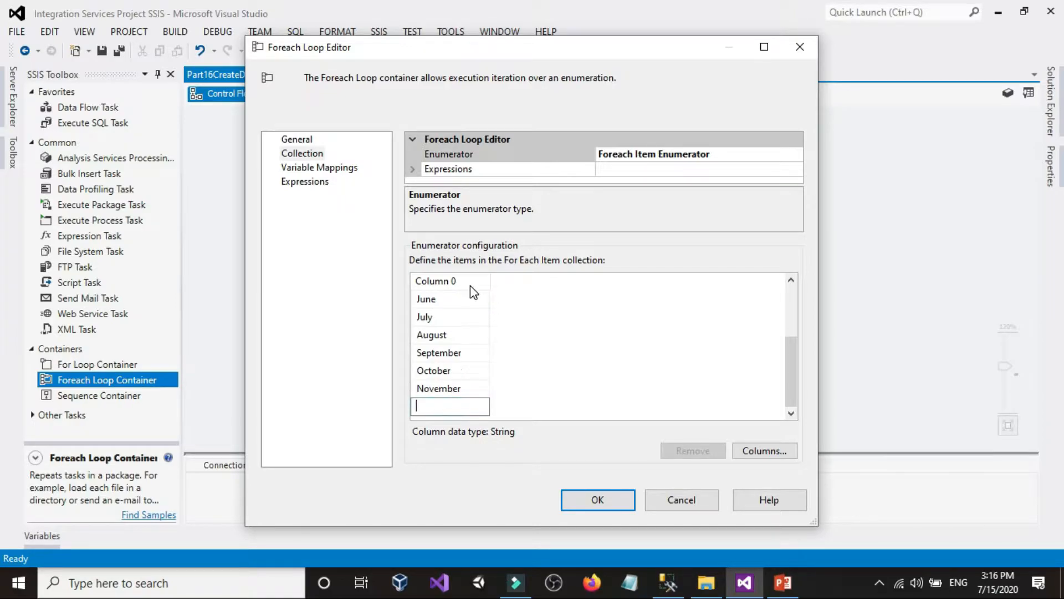
pyautogui.write('December')
pyautogui.click(763, 48)
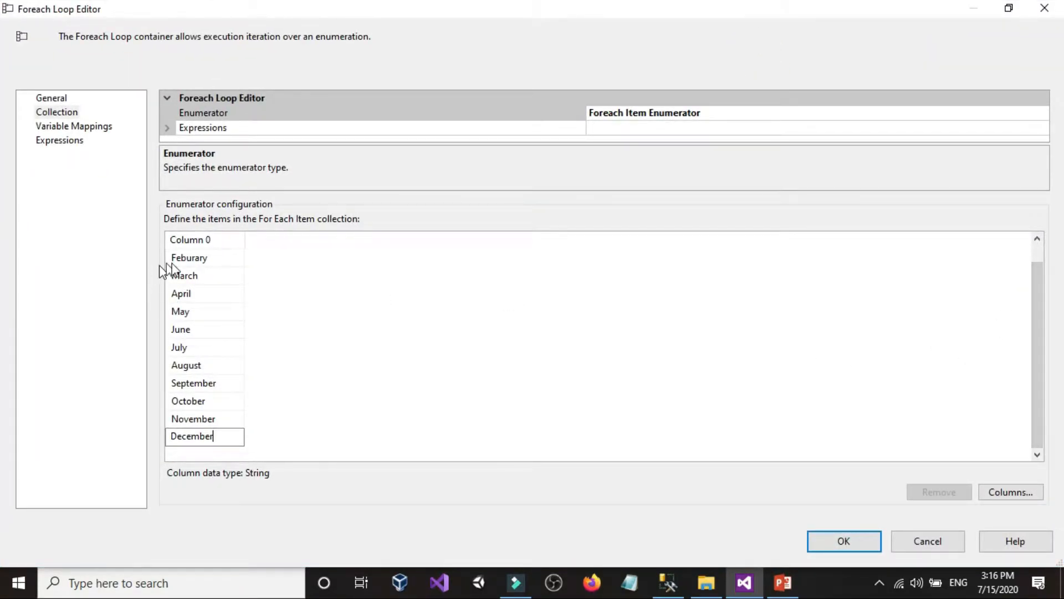
pyautogui.scroll(1, 202, 278)
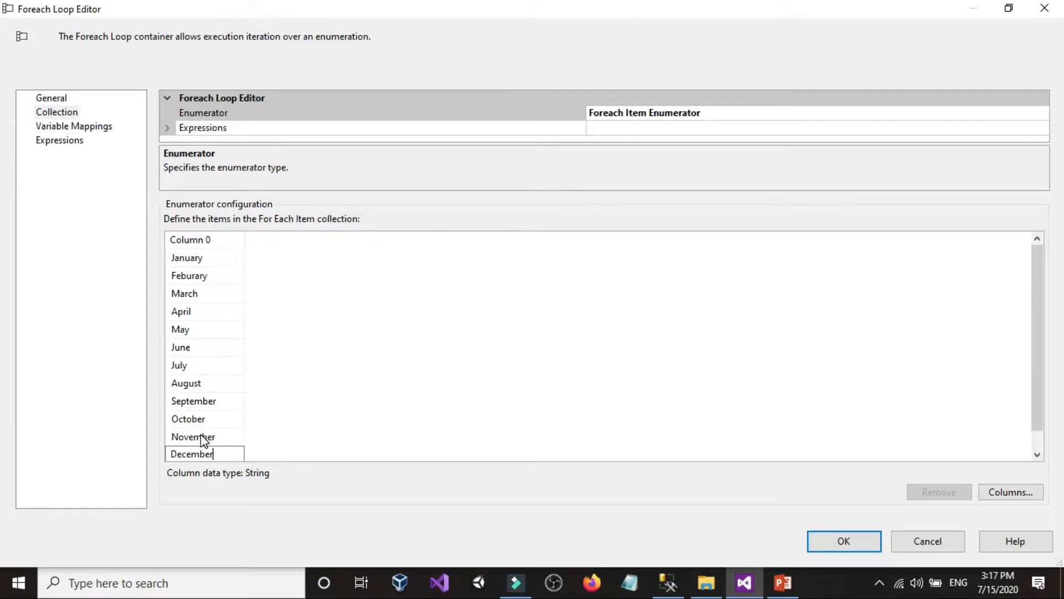
pyautogui.click(342, 432)
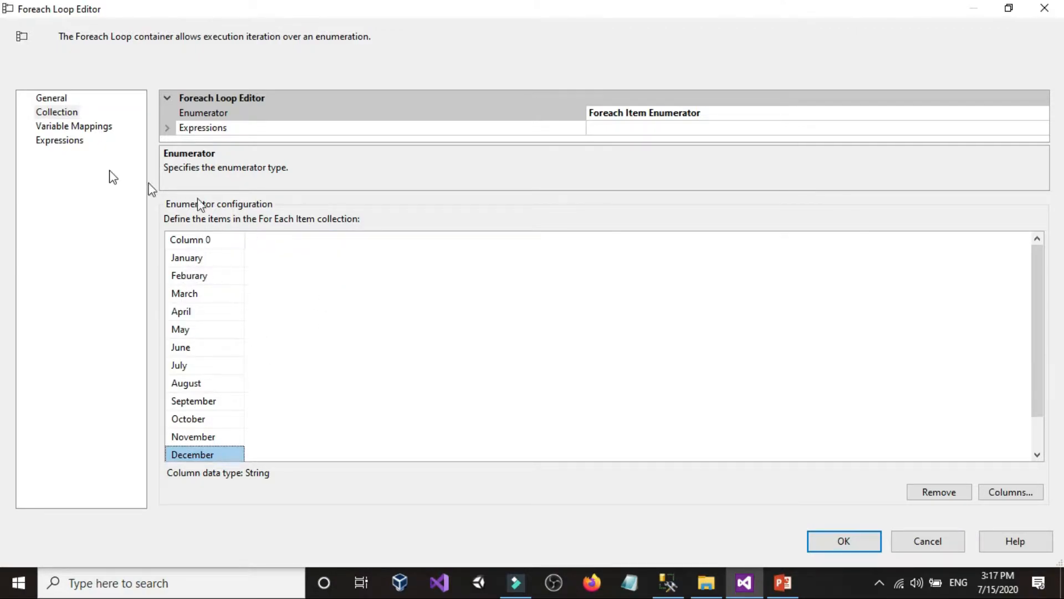
# Step: Map a new String variable named MonthsName, scoped to Part16CreateDirectory, to the collection value and accept the loop settings
pyautogui.click(51, 127)
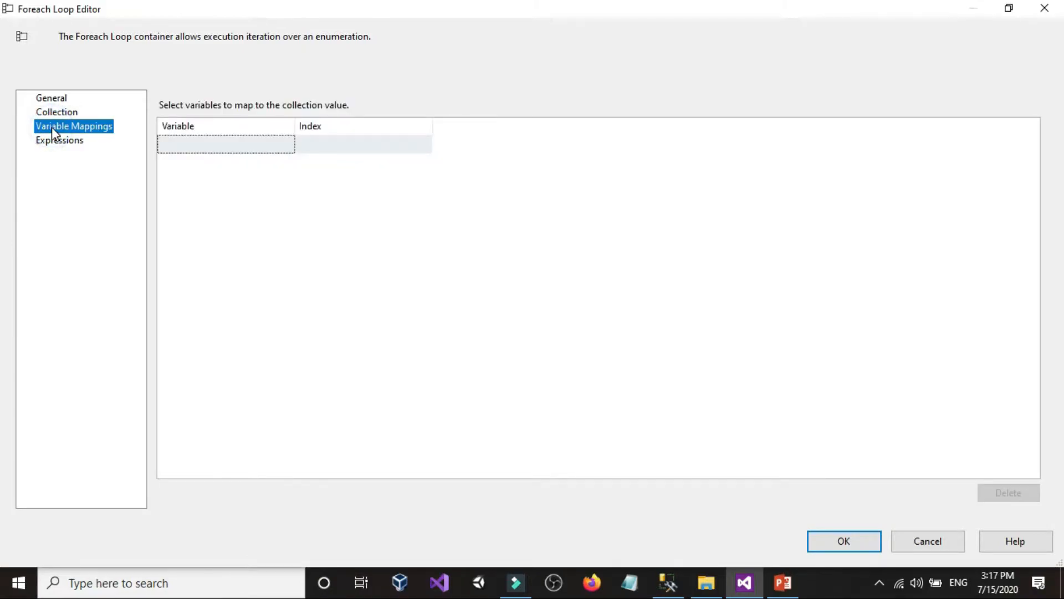
pyautogui.click(285, 145)
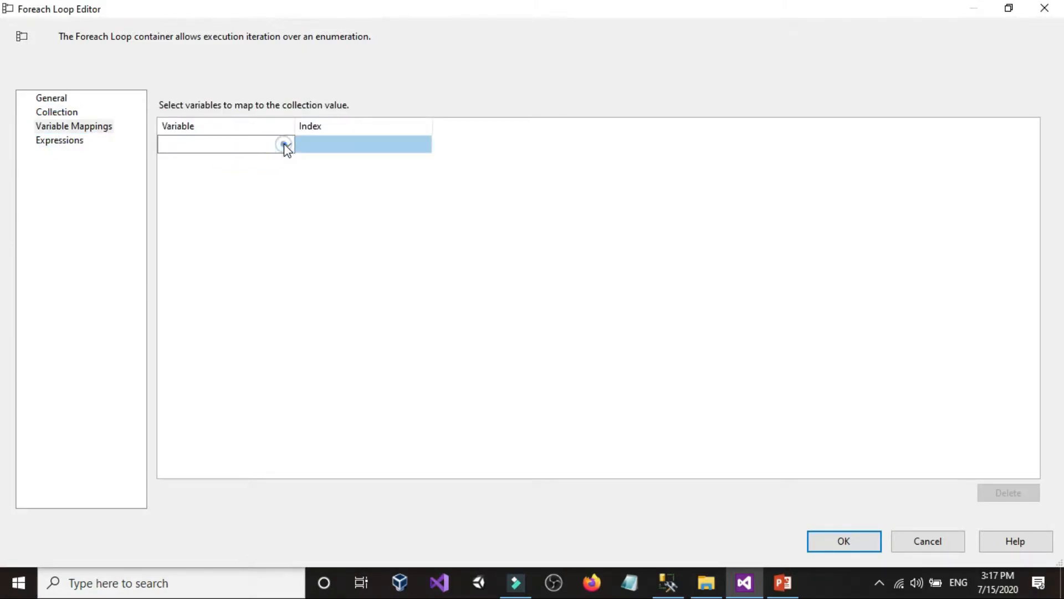
pyautogui.click(287, 145)
pyautogui.click(261, 162)
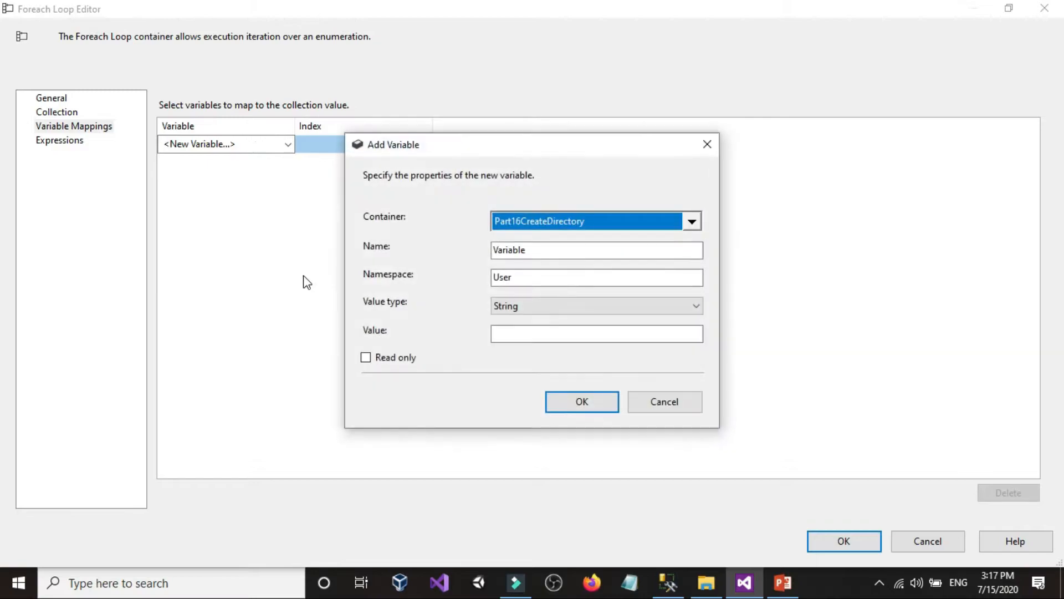
pyautogui.doubleClick(548, 249)
pyautogui.write('MonthsName')
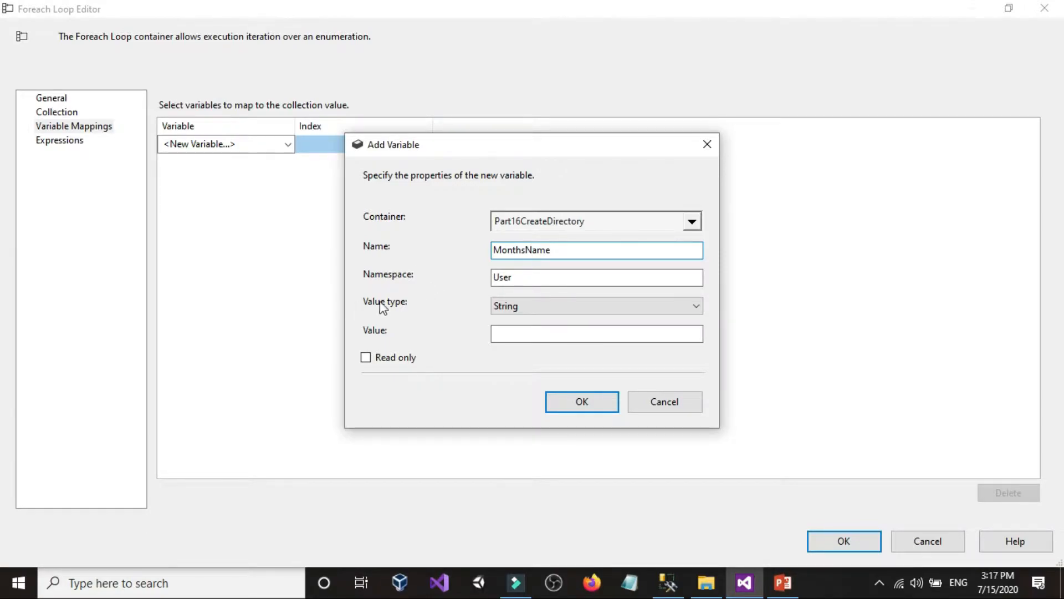
pyautogui.click(577, 397)
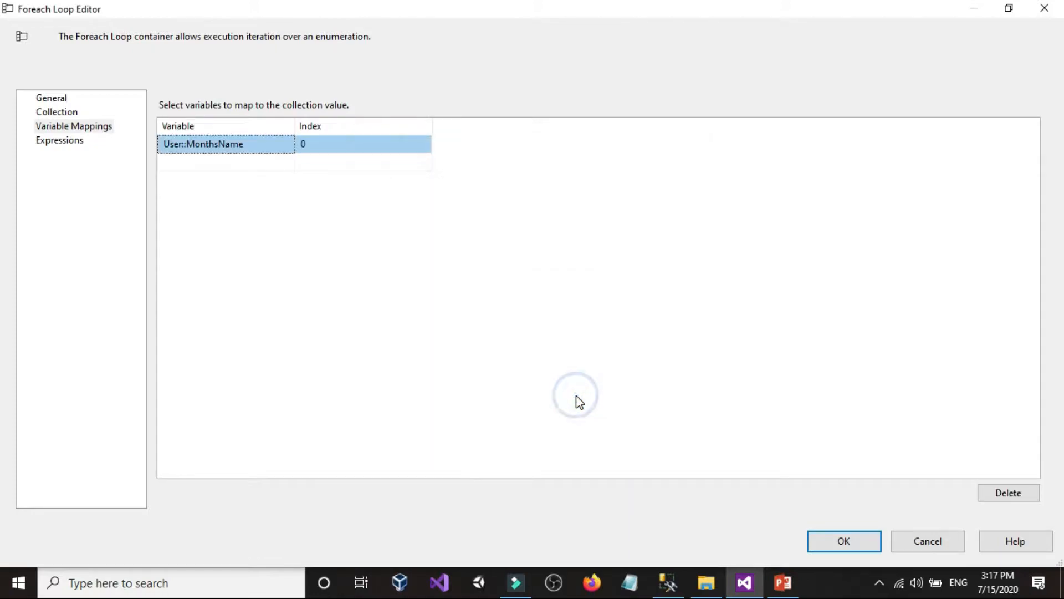
pyautogui.click(58, 112)
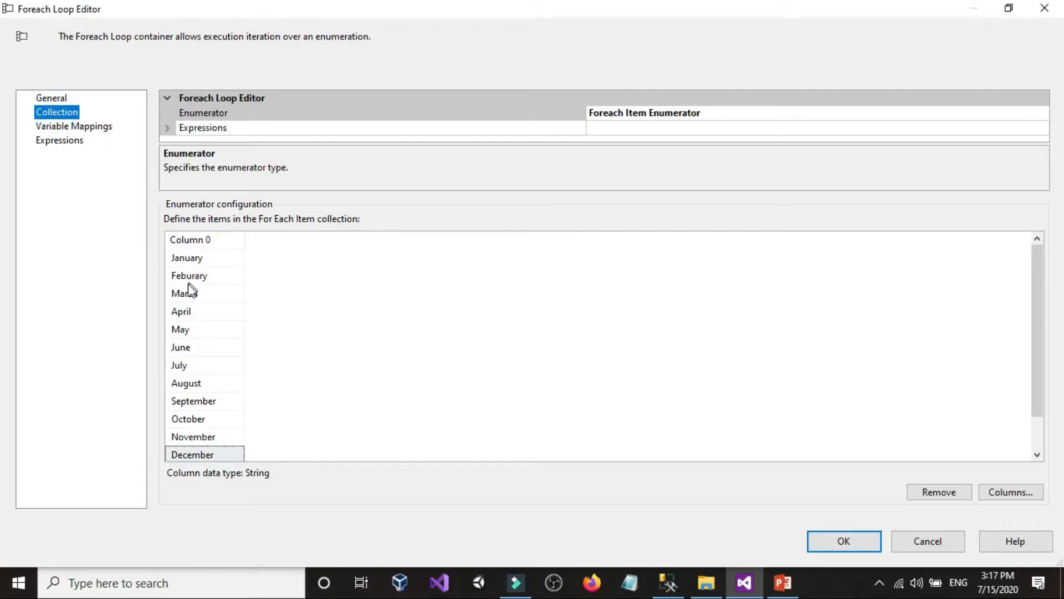
pyautogui.click(90, 127)
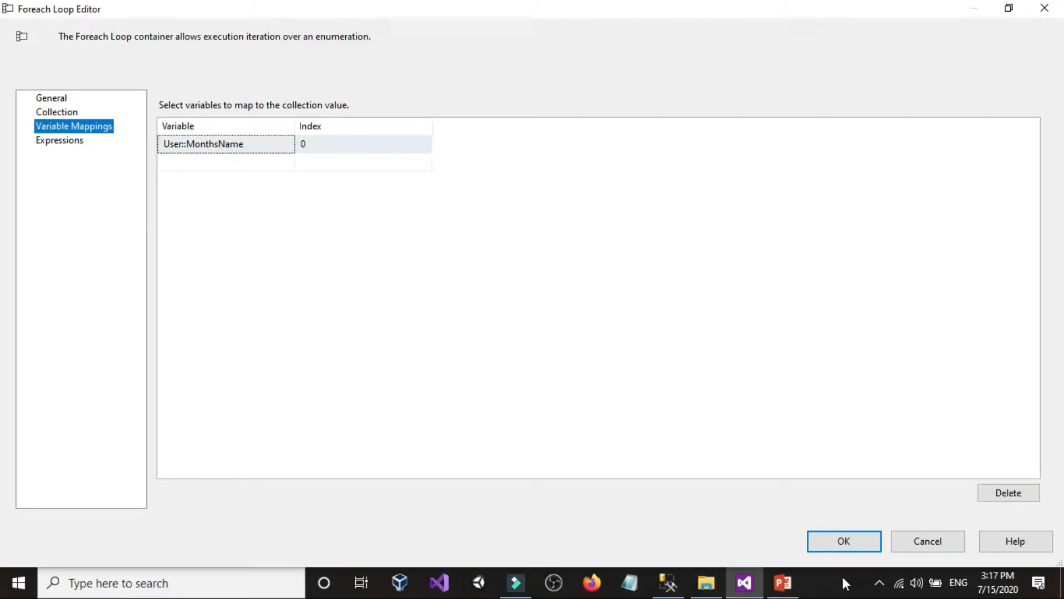
pyautogui.click(834, 544)
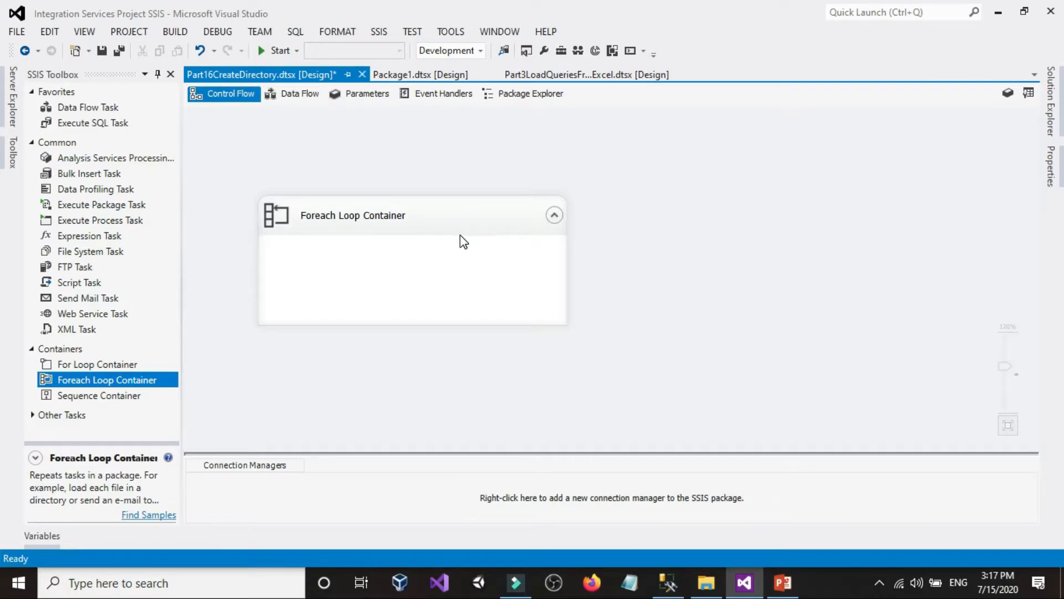
# Step: Reopen the Foreach Loop Container's settings to review its variable mapping and collection items
pyautogui.doubleClick(463, 241)
pyautogui.click(338, 168)
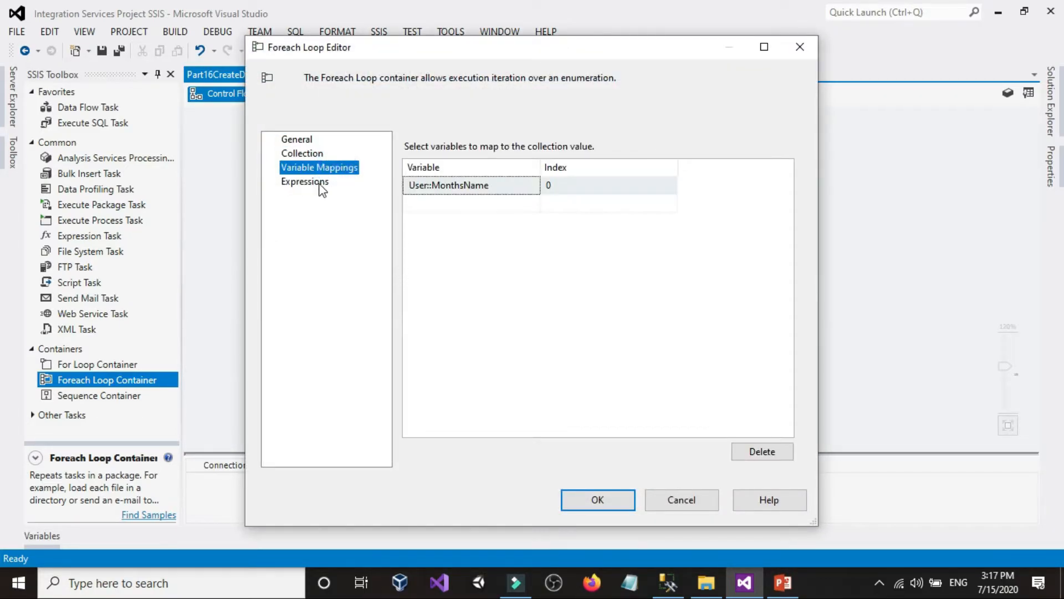
pyautogui.click(309, 155)
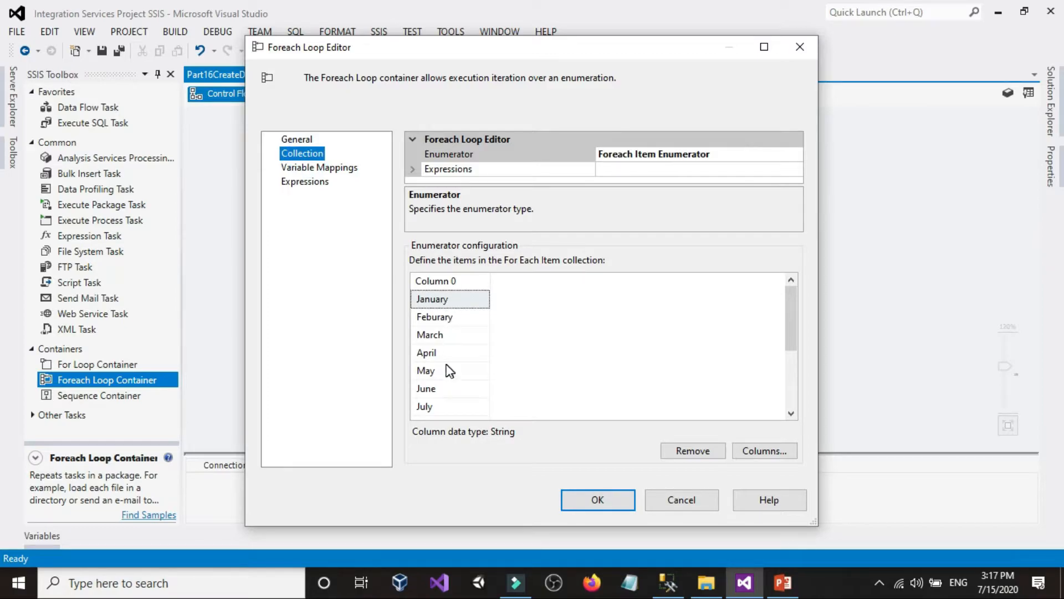
pyautogui.click(603, 502)
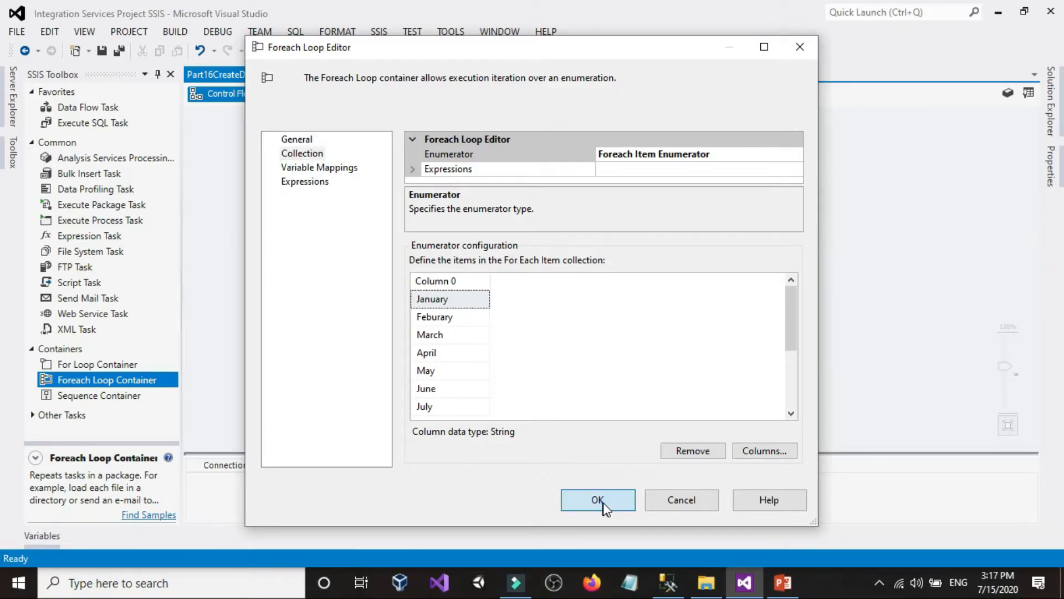
pyautogui.click(637, 281)
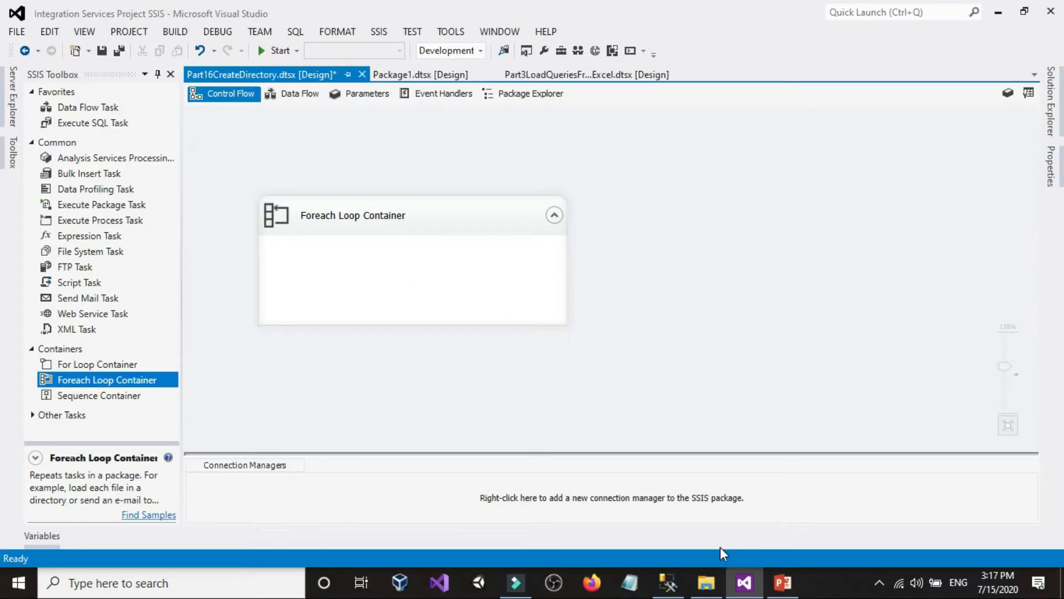
# Step: Switch to File Explorer, create a new folder in the Months folder and delete it
pyautogui.click(705, 582)
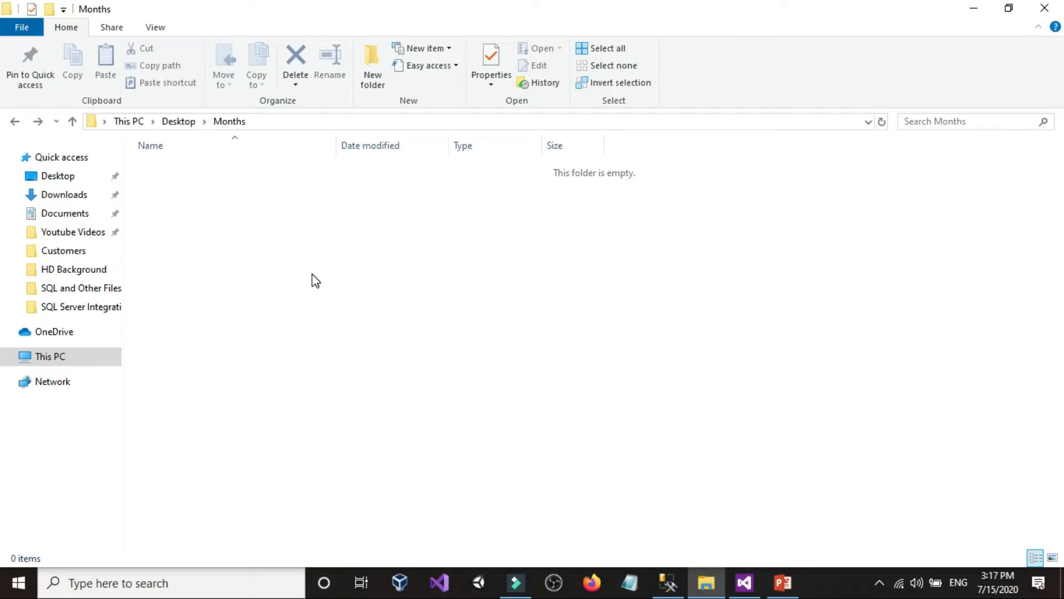
pyautogui.rightClick(222, 198)
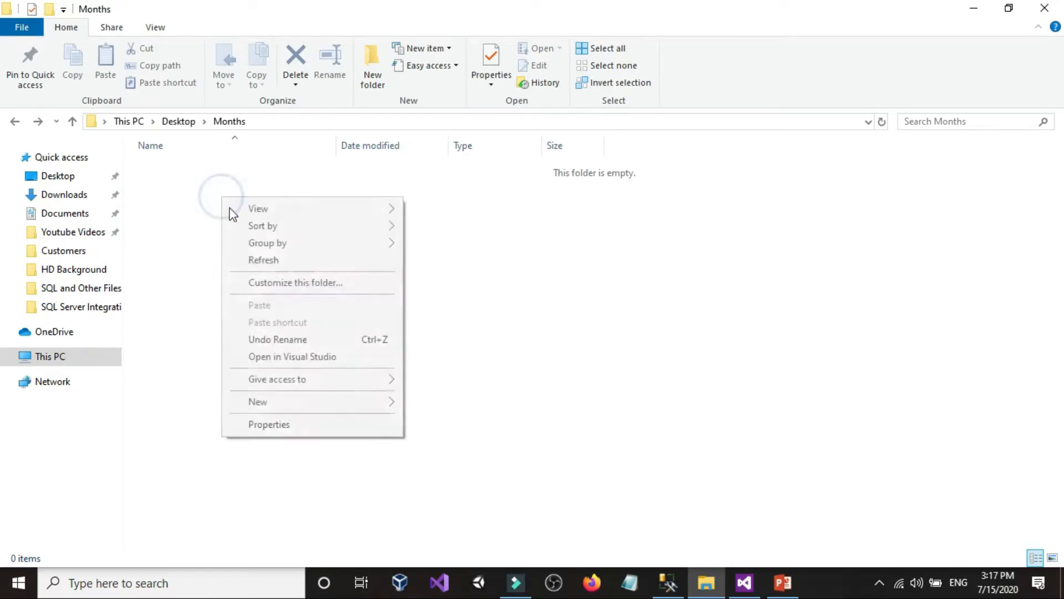
pyautogui.click(327, 399)
pyautogui.click(440, 409)
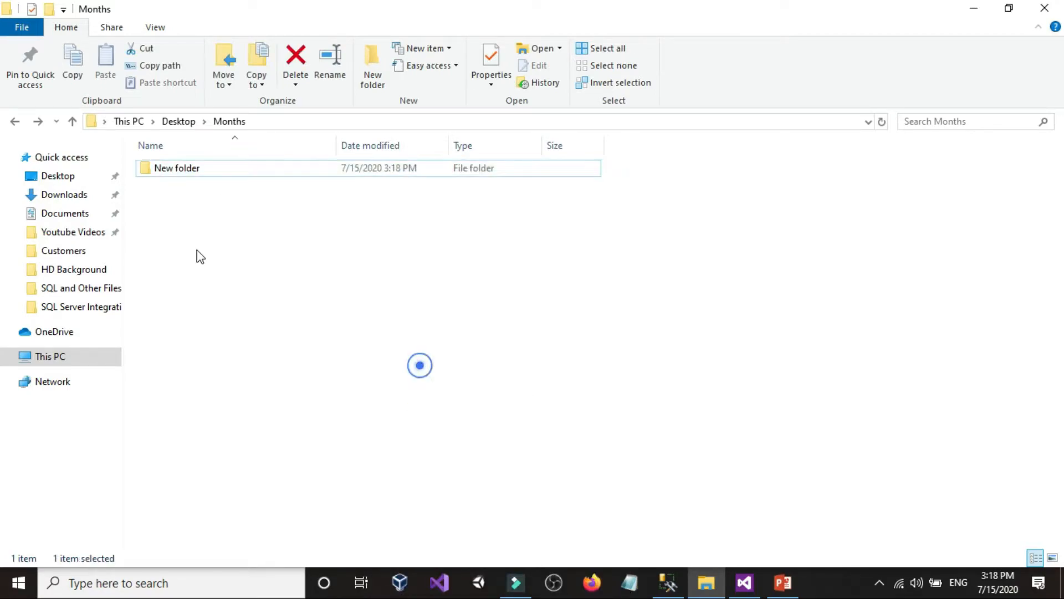
pyautogui.click(177, 169)
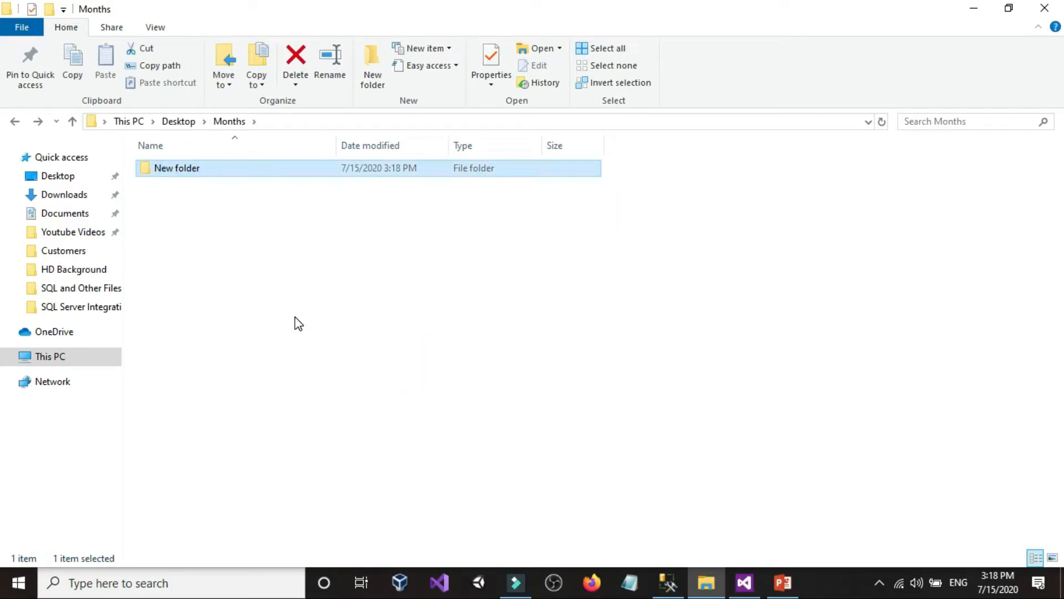
pyautogui.press('Delete')
# Step: Switch back to Visual Studio and place a File System Task inside the Foreach Loop Container
pyautogui.click(732, 574)
pyautogui.click(748, 577)
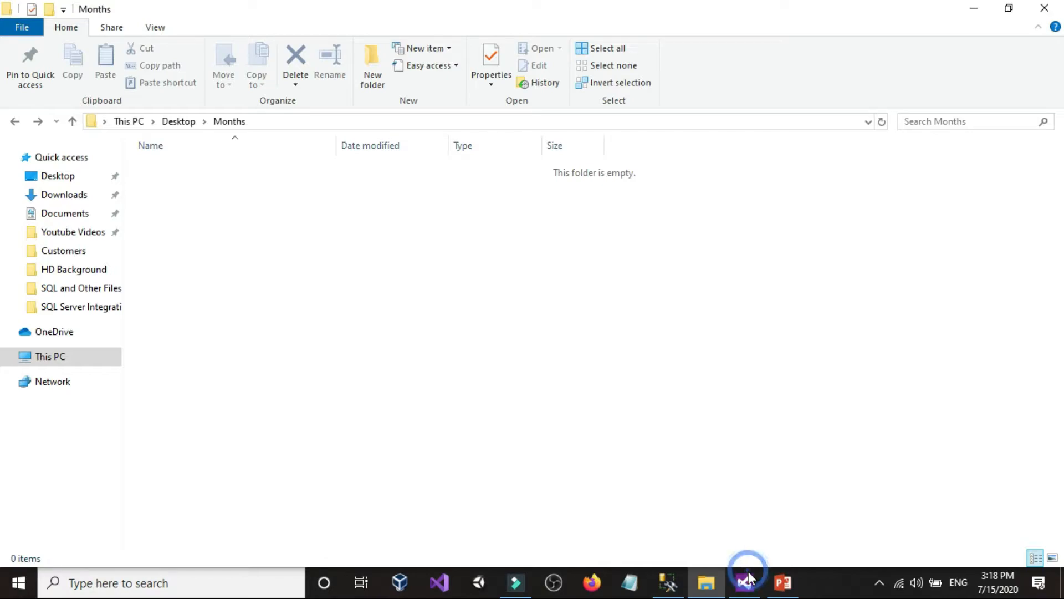
pyautogui.click(720, 277)
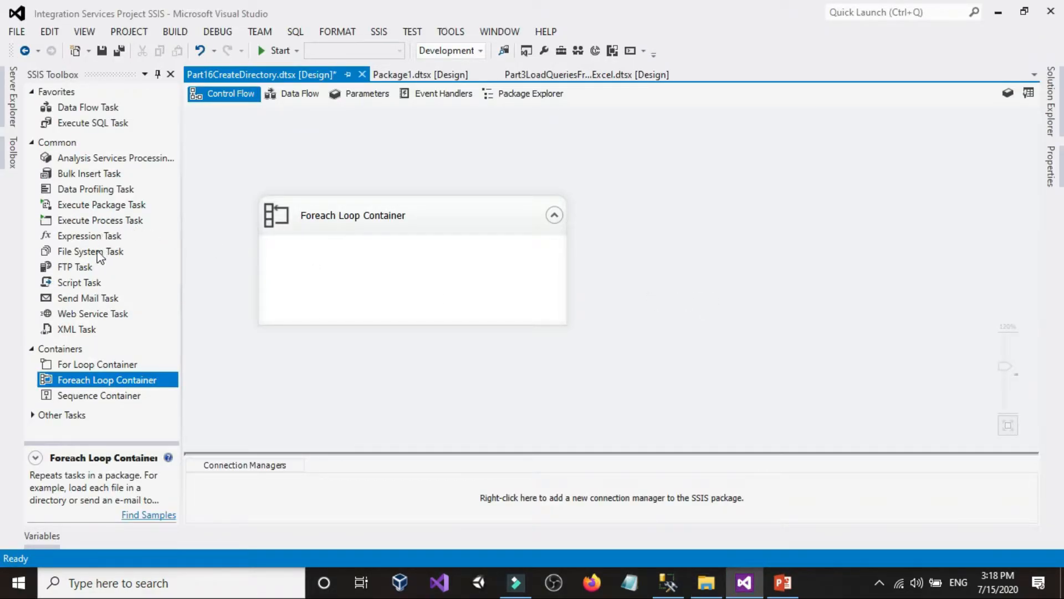
pyautogui.moveTo(99, 252); pyautogui.dragTo(365, 261)
pyautogui.click(331, 269)
pyautogui.scroll(1, 238, 255)
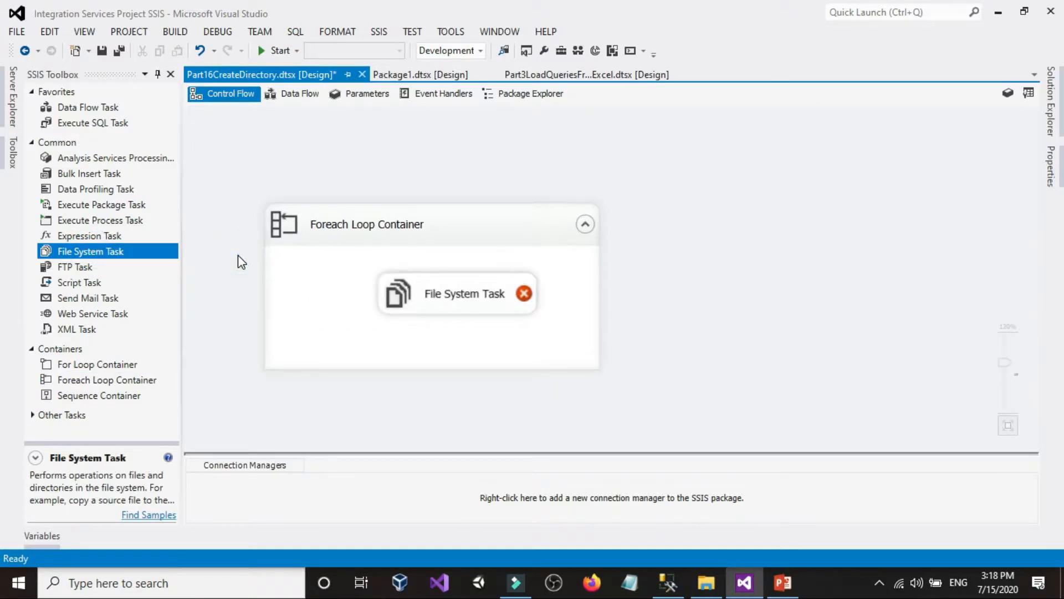
pyautogui.moveTo(412, 293); pyautogui.dragTo(391, 292)
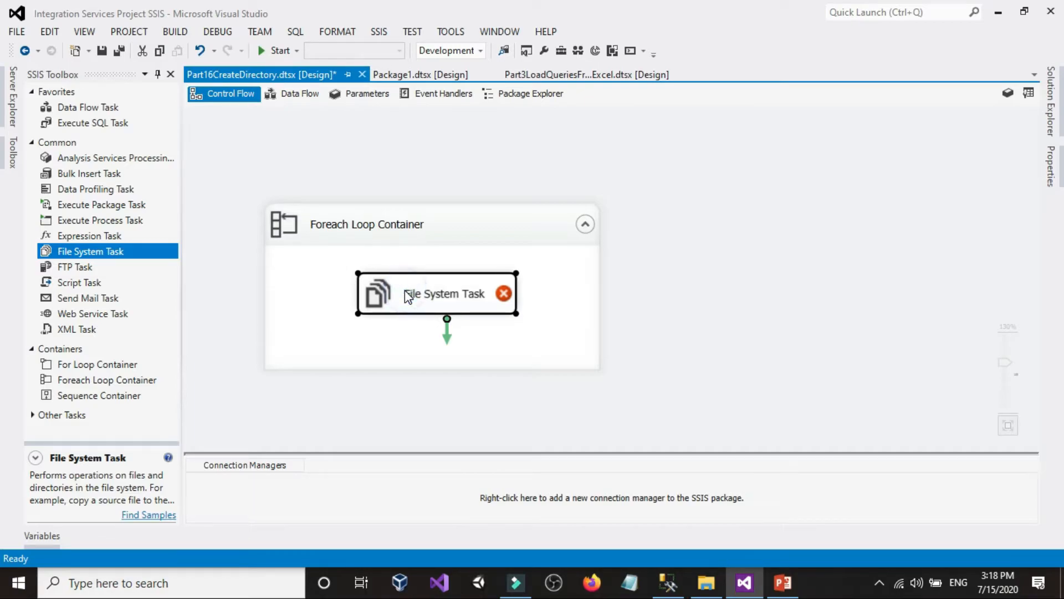
pyautogui.doubleClick(408, 295)
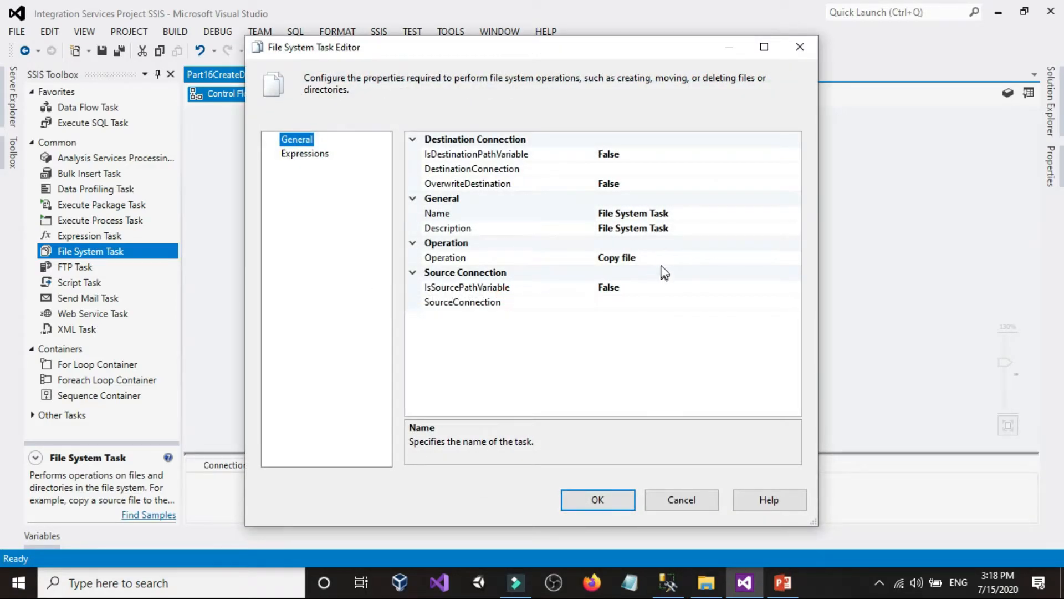
pyautogui.click(672, 257)
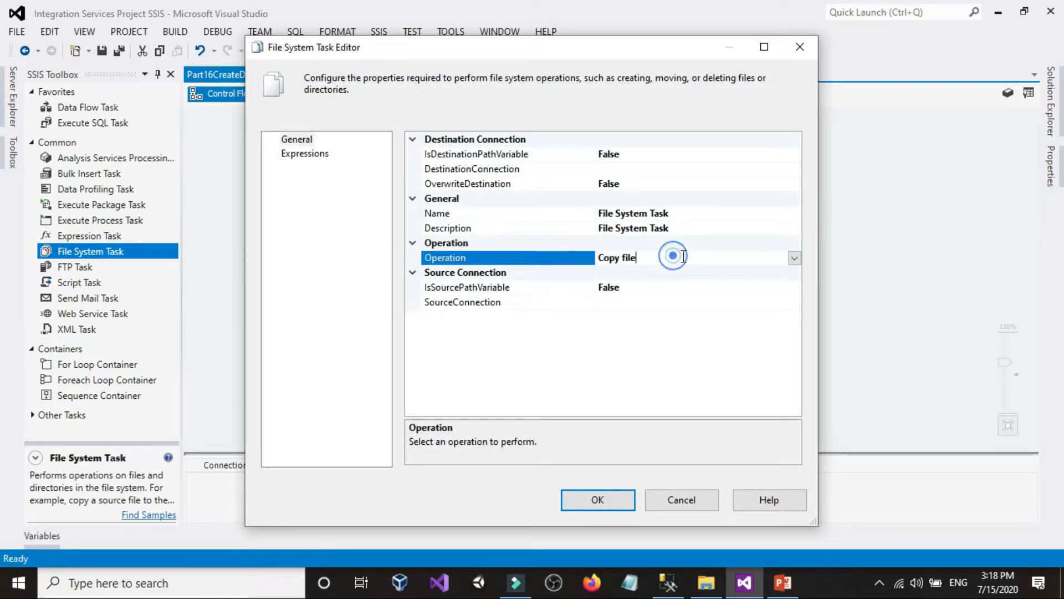
pyautogui.click(795, 259)
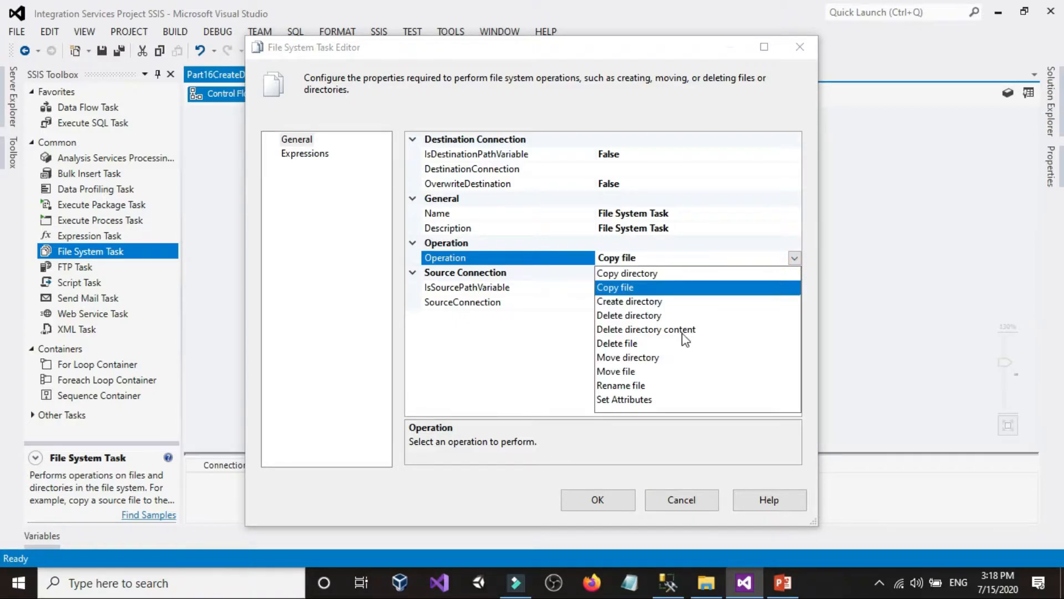
pyautogui.click(635, 301)
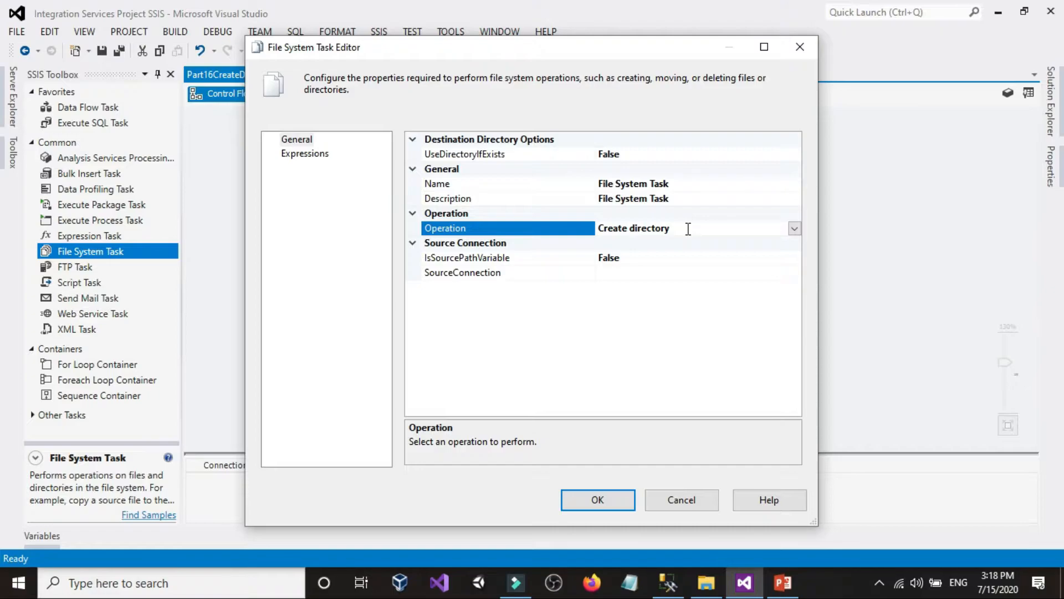
pyautogui.click(638, 269)
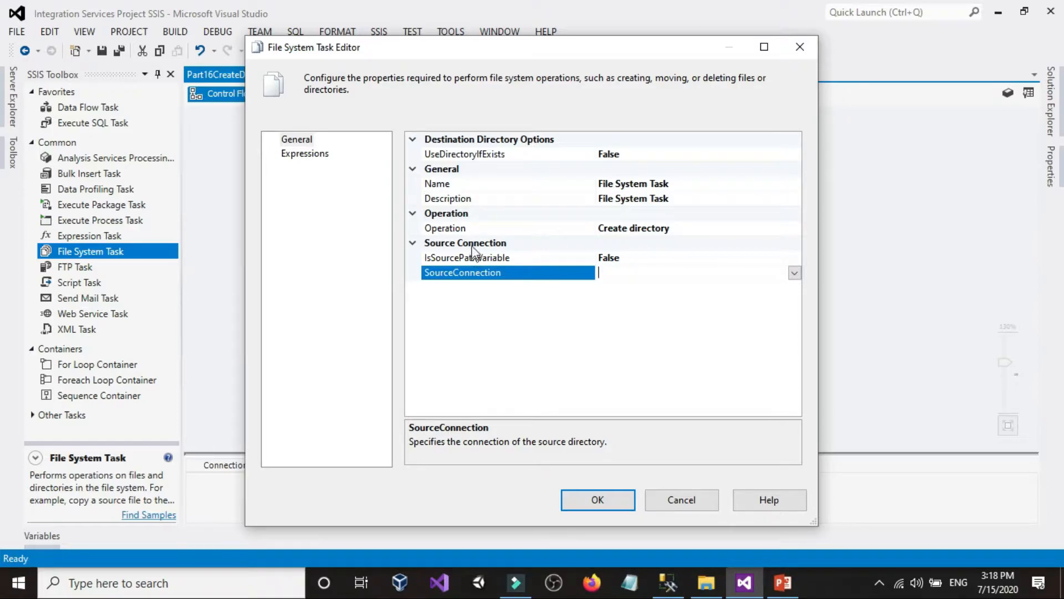
pyautogui.click(698, 260)
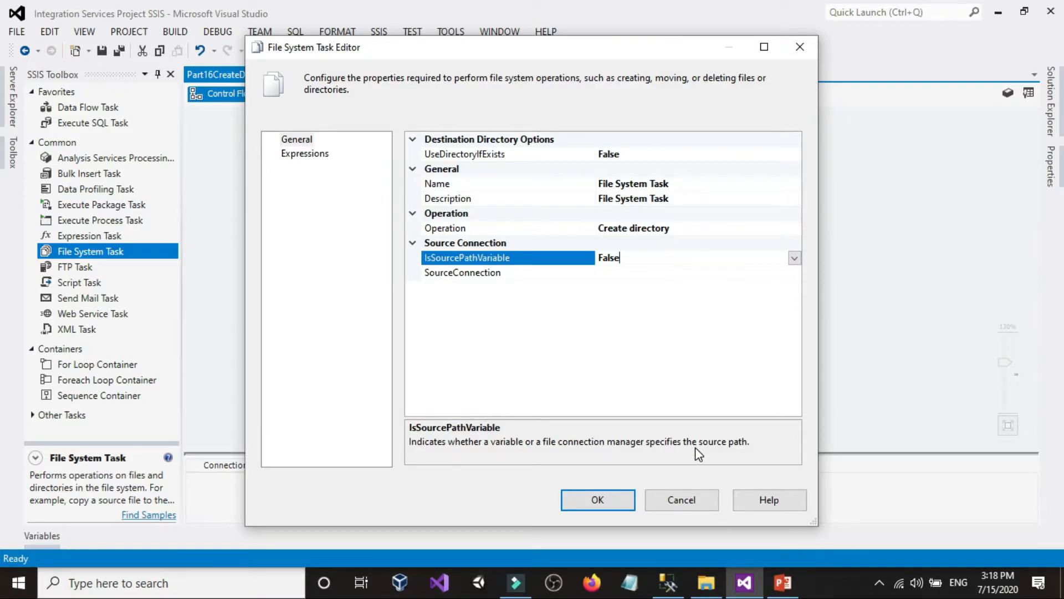
pyautogui.click(696, 499)
pyautogui.click(744, 248)
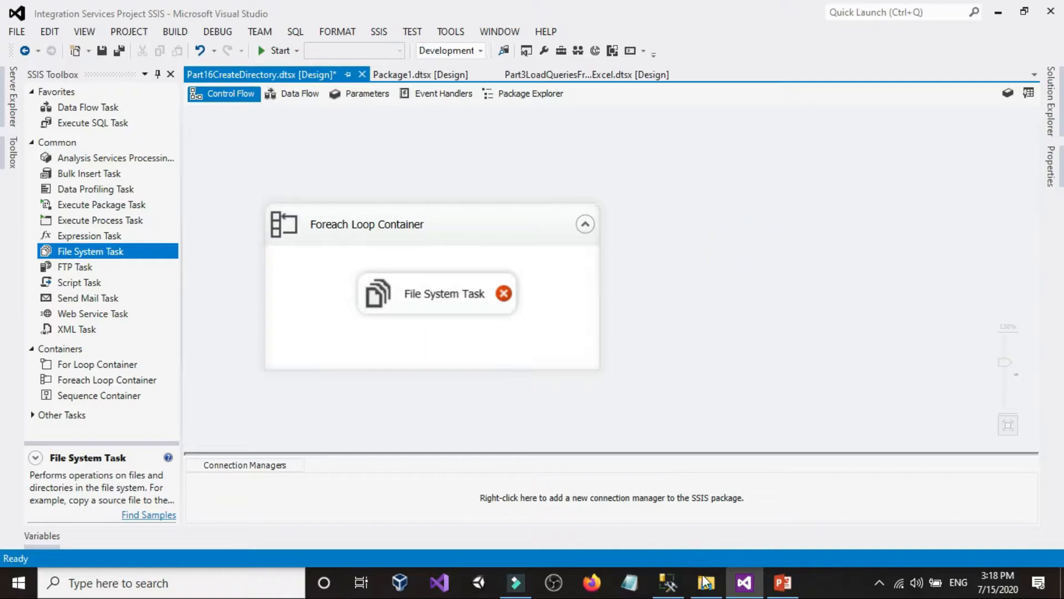
# Step: Switch to File Explorer and copy the full path of the Months folder
pyautogui.click(706, 582)
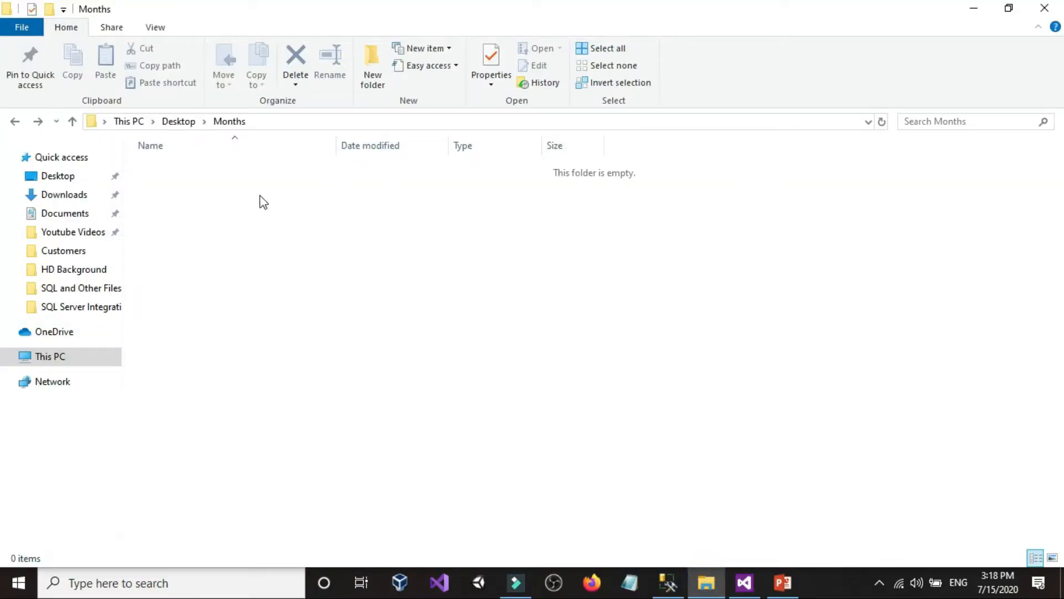
pyautogui.click(309, 119)
pyautogui.rightClick(308, 119)
pyautogui.click(347, 169)
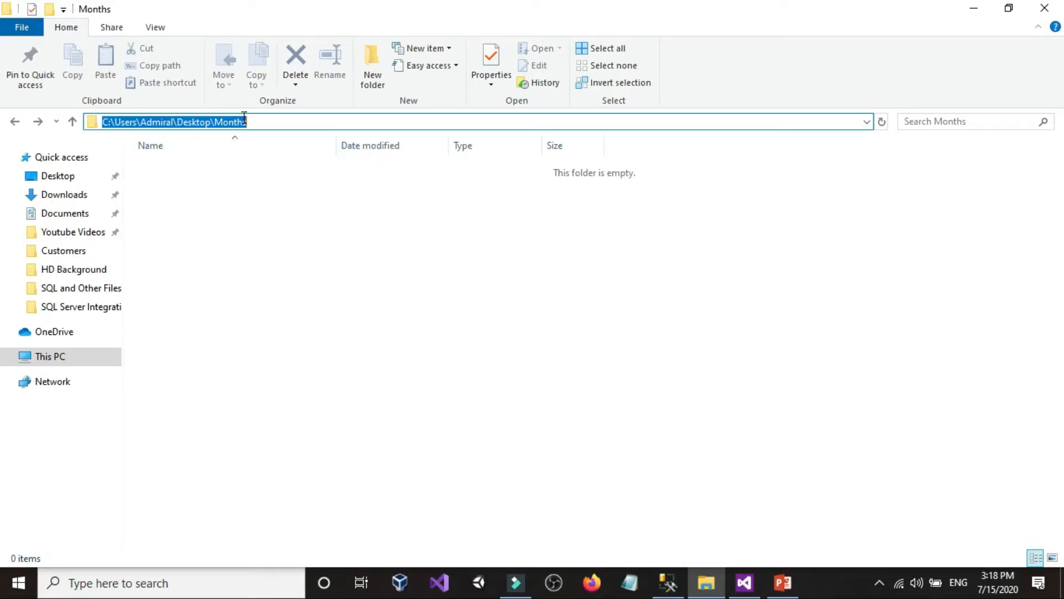
pyautogui.doubleClick(286, 119)
pyautogui.click(362, 285)
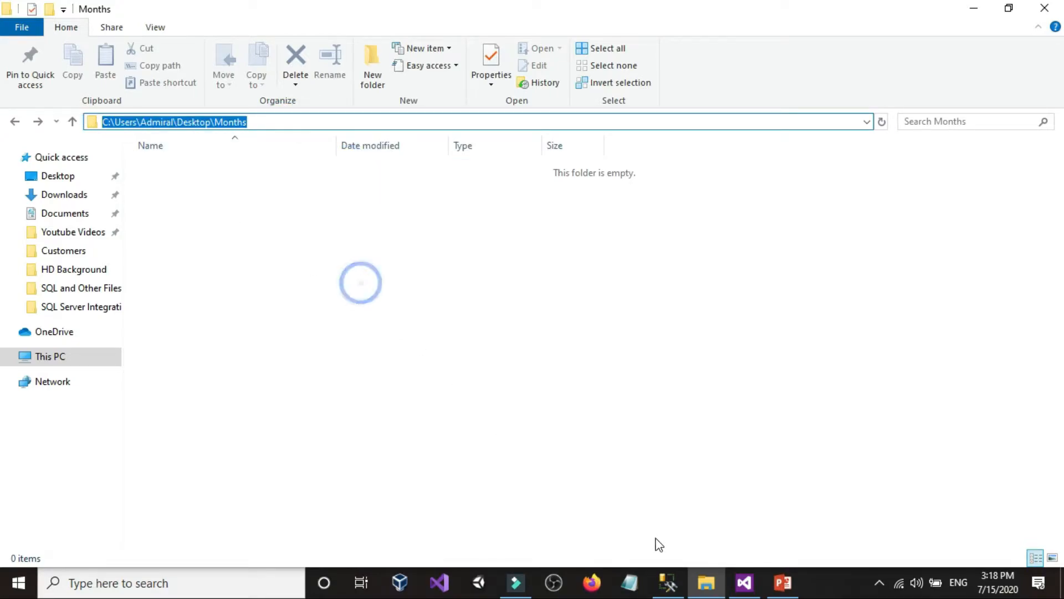
# Step: Switch back to Visual Studio and add a String variable named FolderPath to the package
pyautogui.click(744, 582)
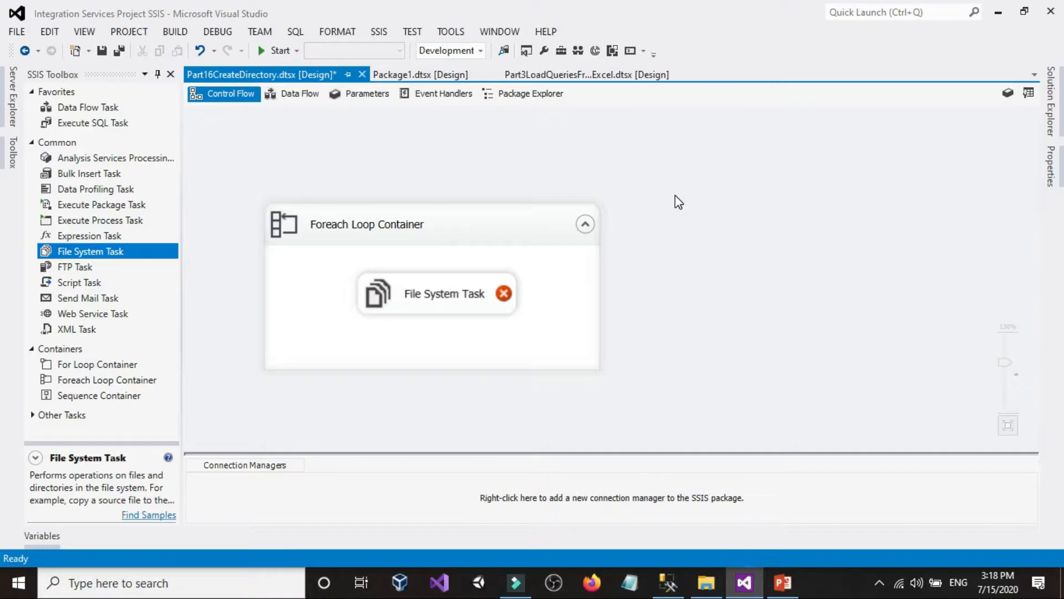
pyautogui.rightClick(676, 197)
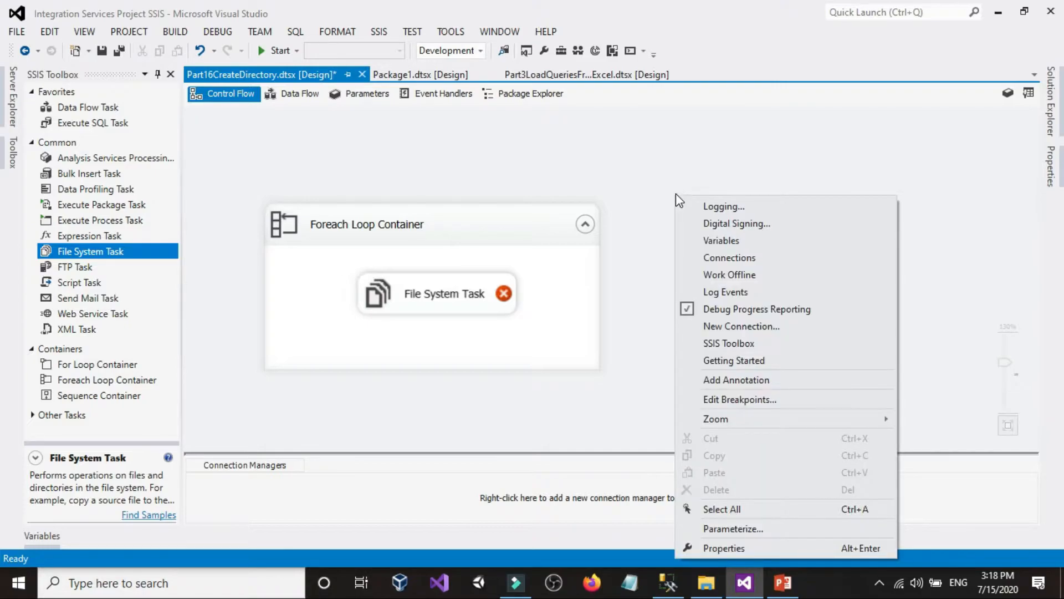
pyautogui.click(713, 241)
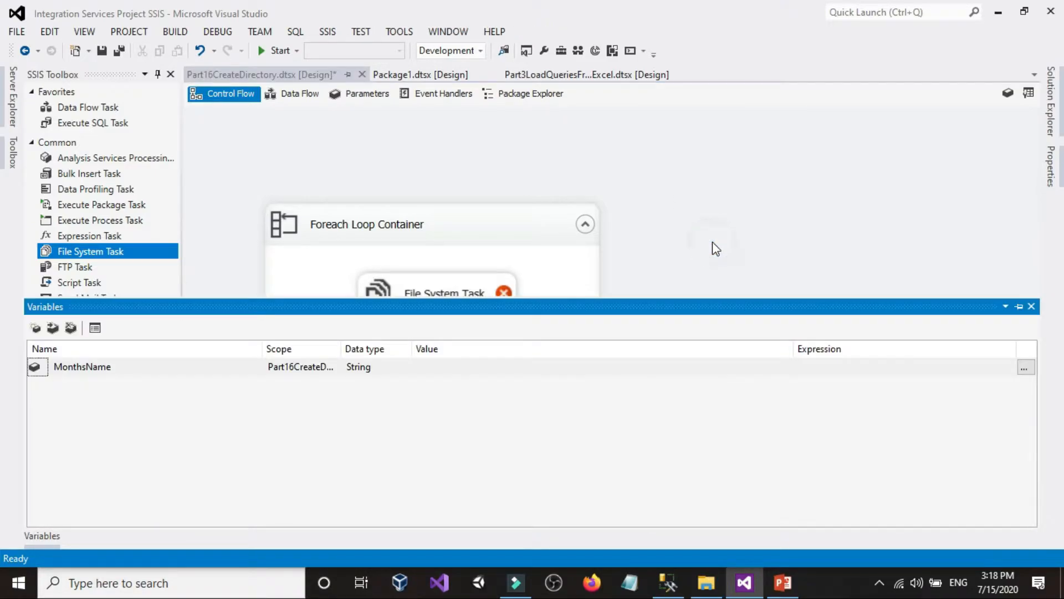
pyautogui.click(34, 327)
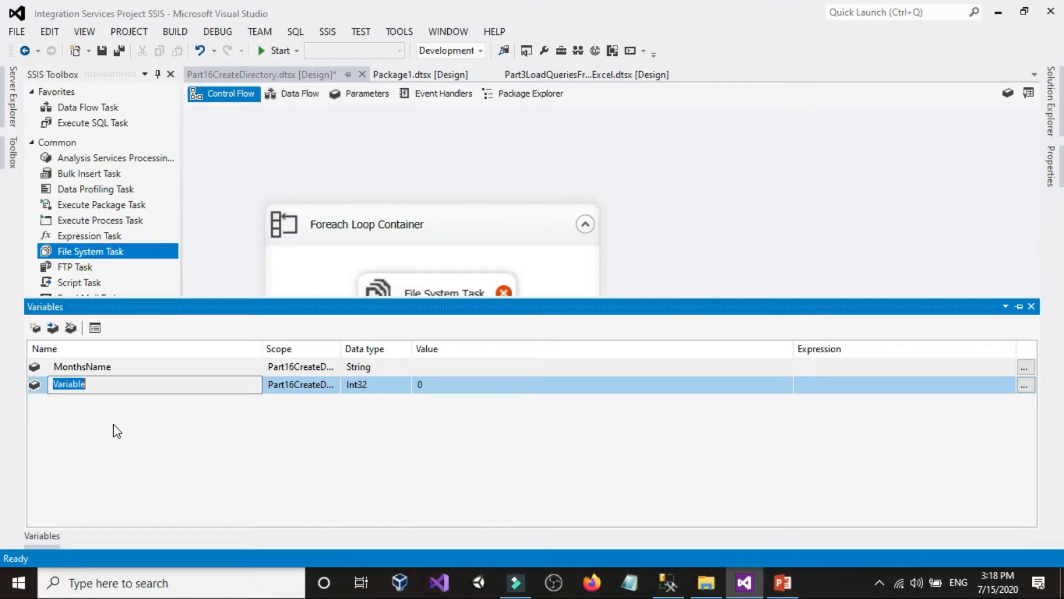
pyautogui.write('FolderPath')
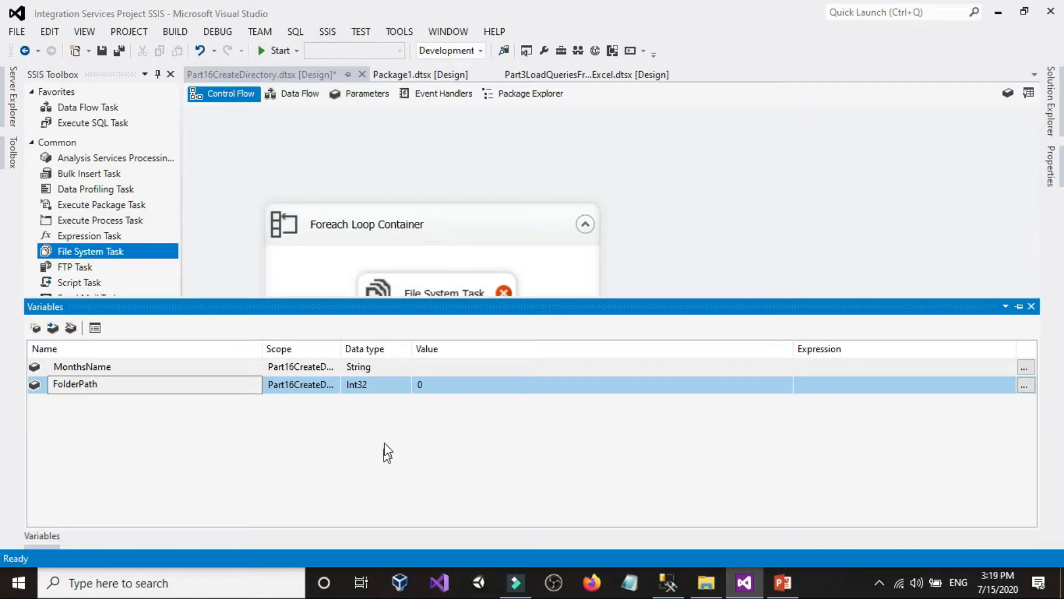
pyautogui.click(381, 384)
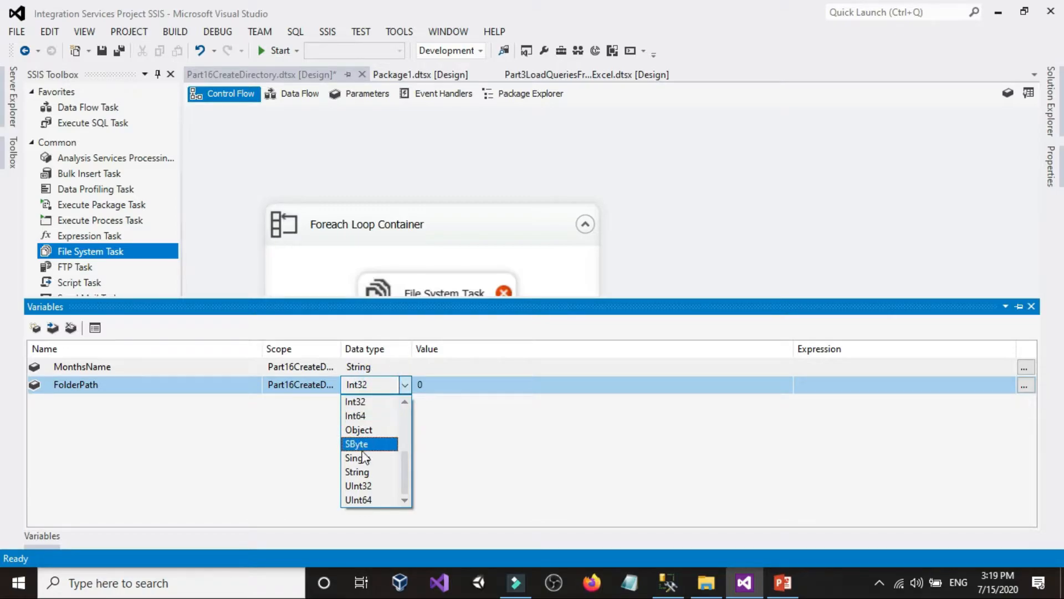
pyautogui.click(369, 472)
# Step: Set the FolderPath variable's value to the copied Months folder path and return to the control flow
pyautogui.click(468, 386)
pyautogui.rightClick(467, 386)
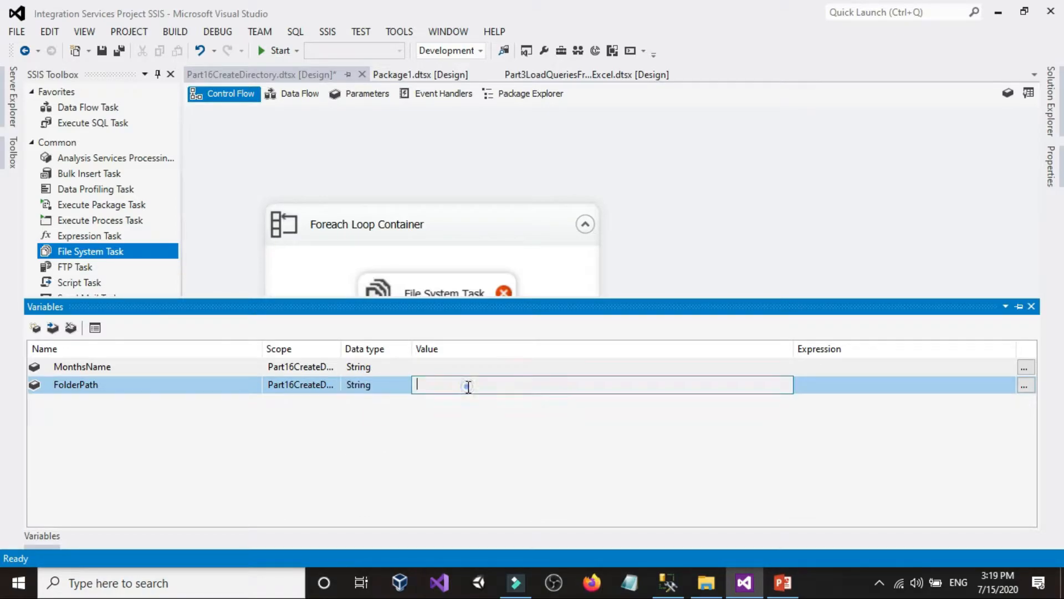
pyautogui.click(509, 234)
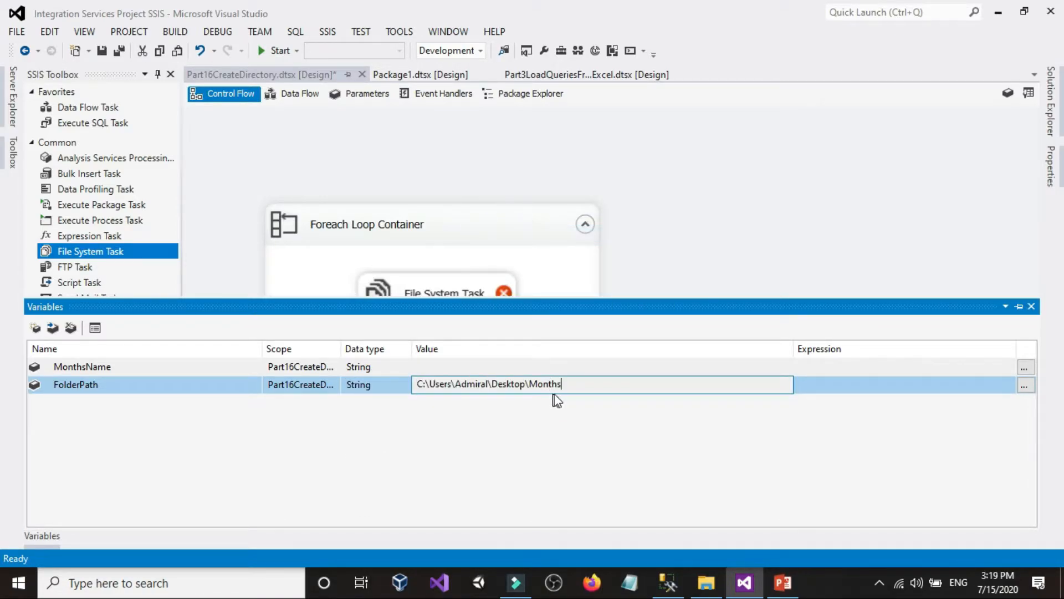
pyautogui.click(577, 400)
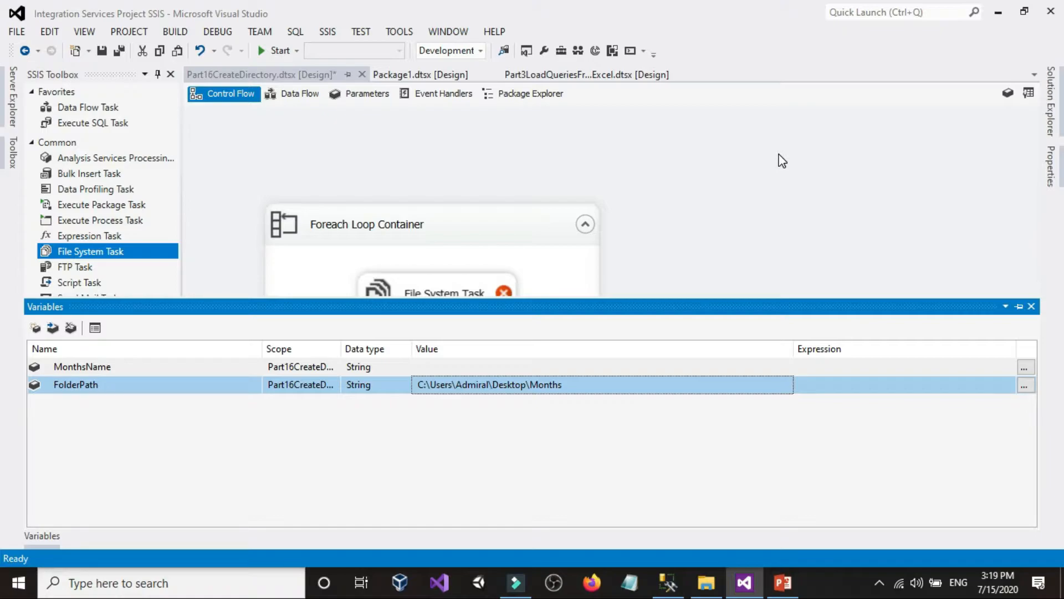
pyautogui.click(779, 160)
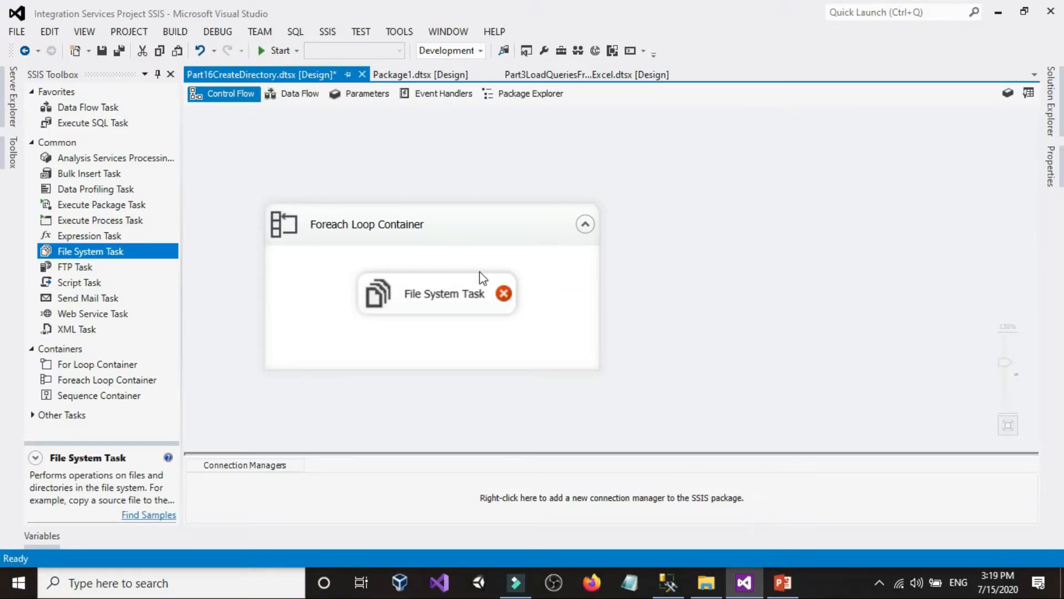
pyautogui.click(457, 287)
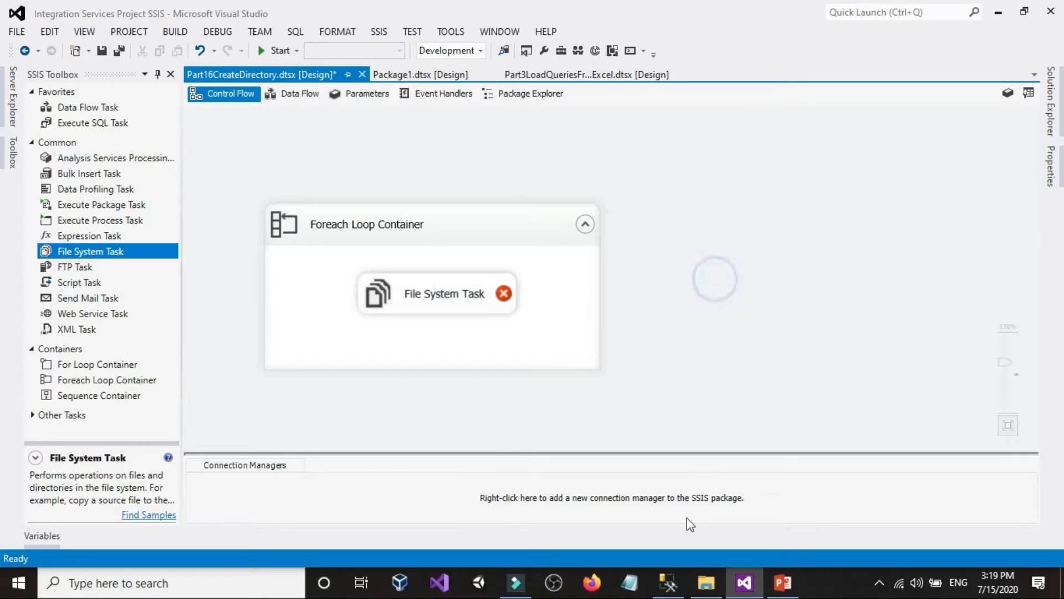
# Step: Switch to File Explorer and create a new folder named May in the Months folder
pyautogui.click(700, 587)
pyautogui.rightClick(485, 244)
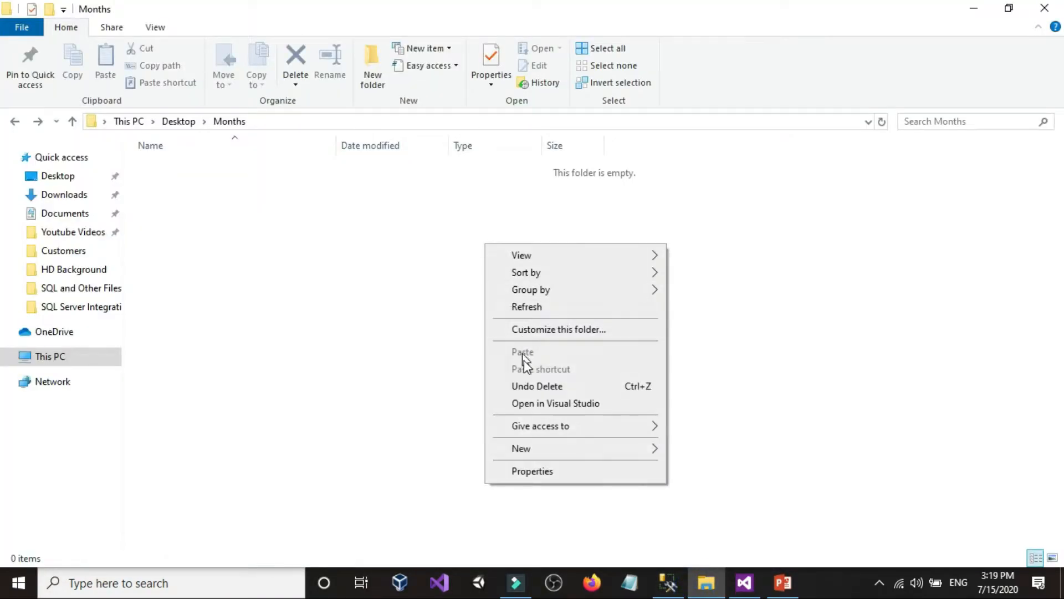
pyautogui.click(554, 451)
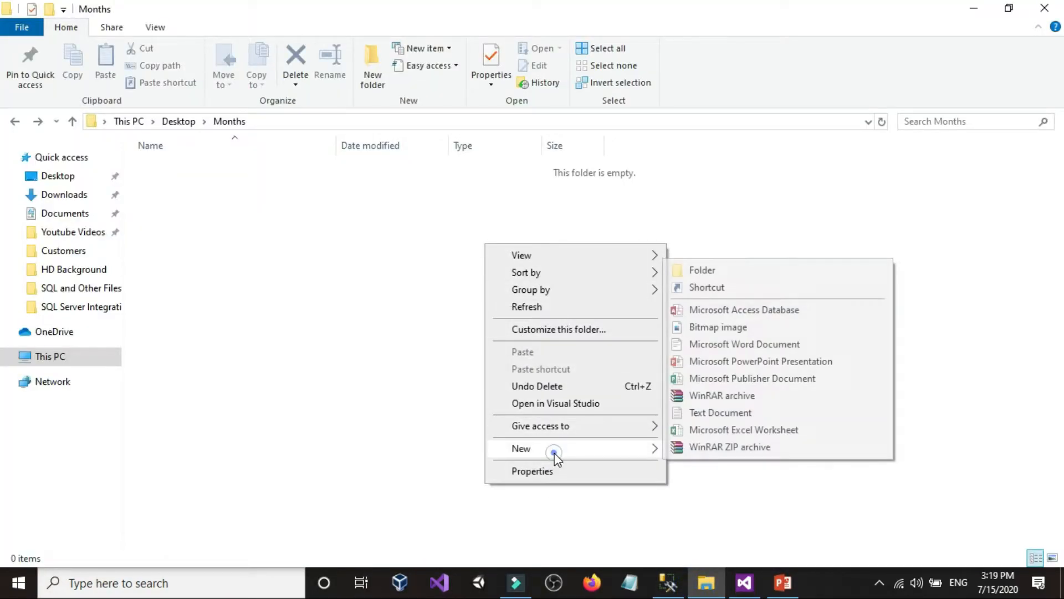
pyautogui.click(713, 270)
pyautogui.press('Return')
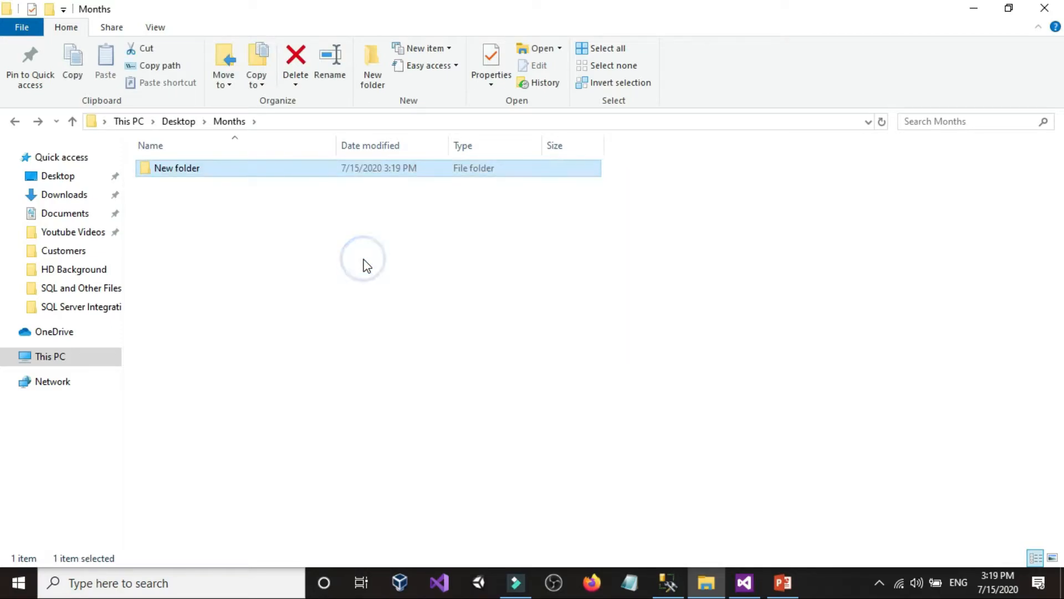
pyautogui.click(175, 173)
pyautogui.write('May')
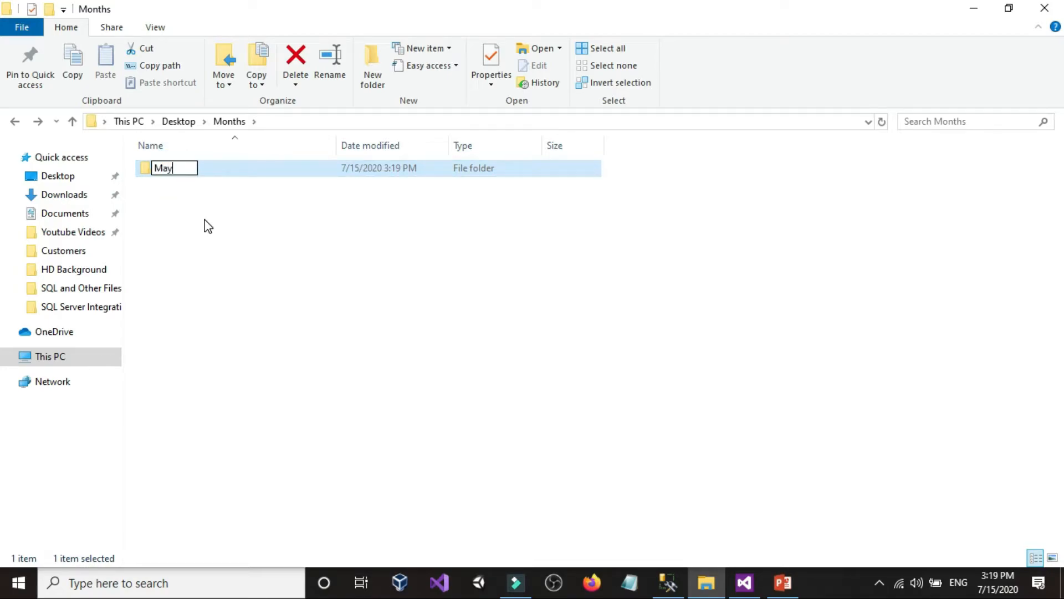
pyautogui.click(208, 226)
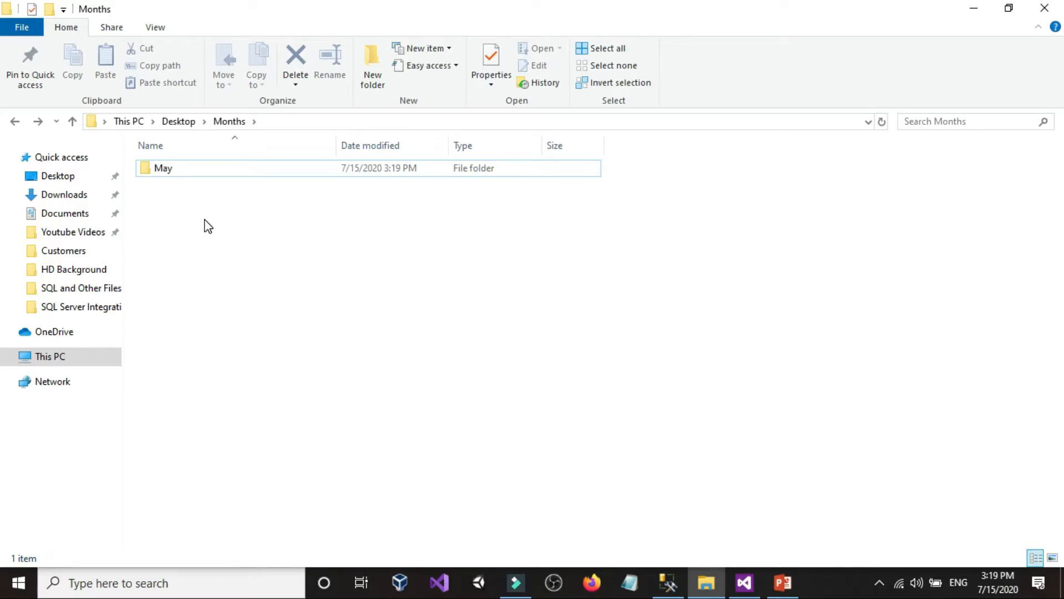
# Step: Rename the May folder as May-7-56 and delete it
pyautogui.click(183, 169)
pyautogui.click(185, 167)
pyautogui.click(189, 168)
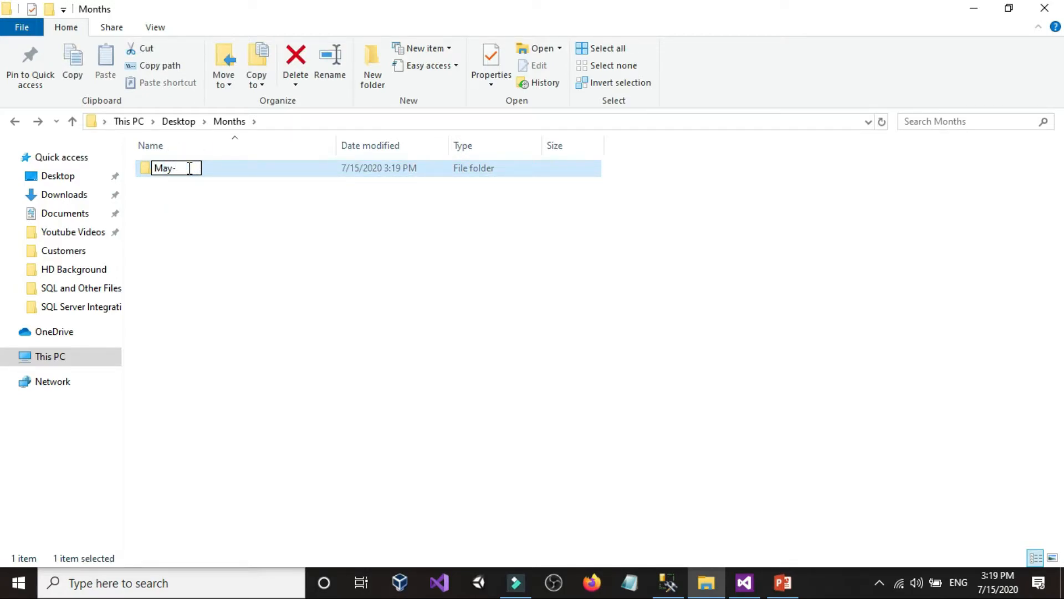
pyautogui.write('-7-56')
pyautogui.click(199, 198)
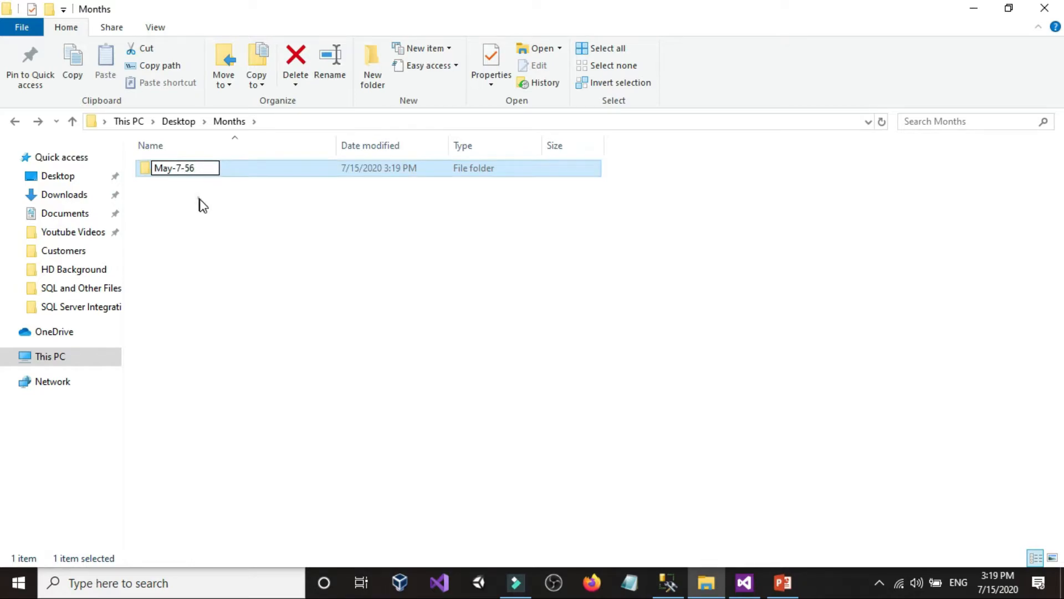
pyautogui.click(204, 170)
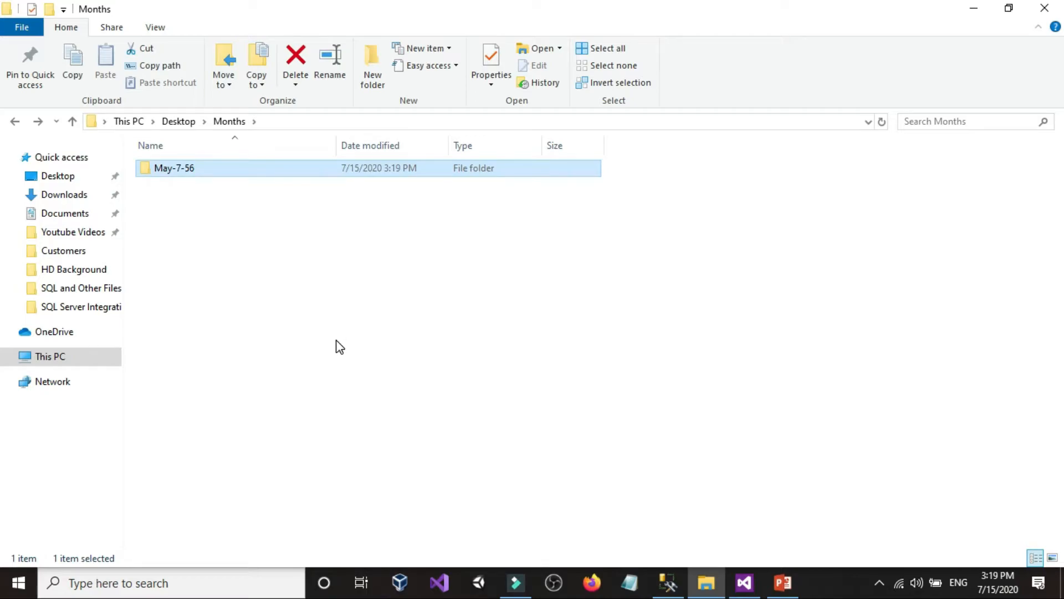
pyautogui.press('Delete')
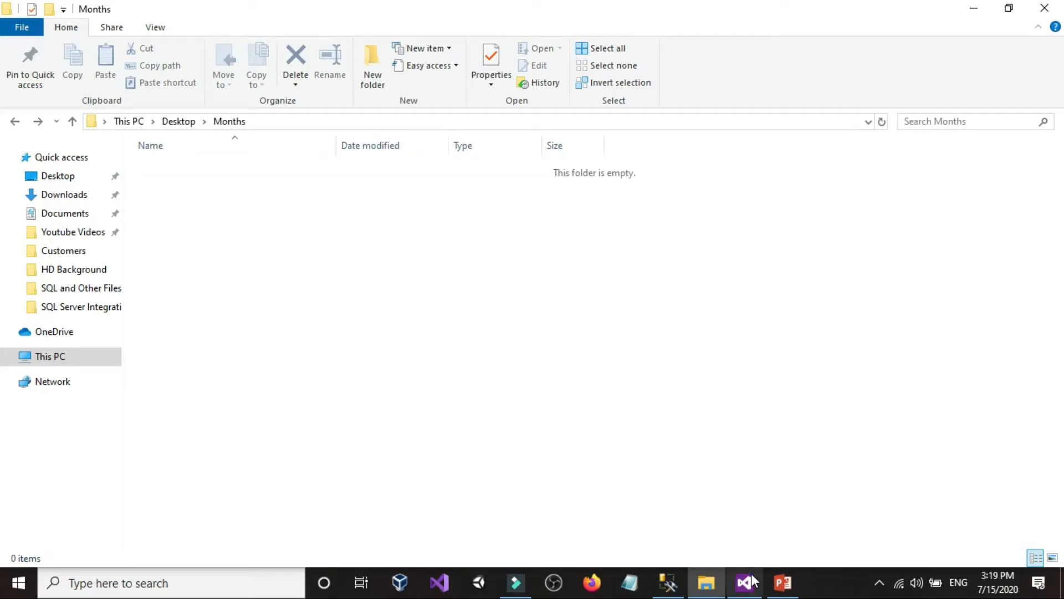
# Step: Switch back to Visual Studio and review the File System Task's general settings without changing them
pyautogui.click(745, 582)
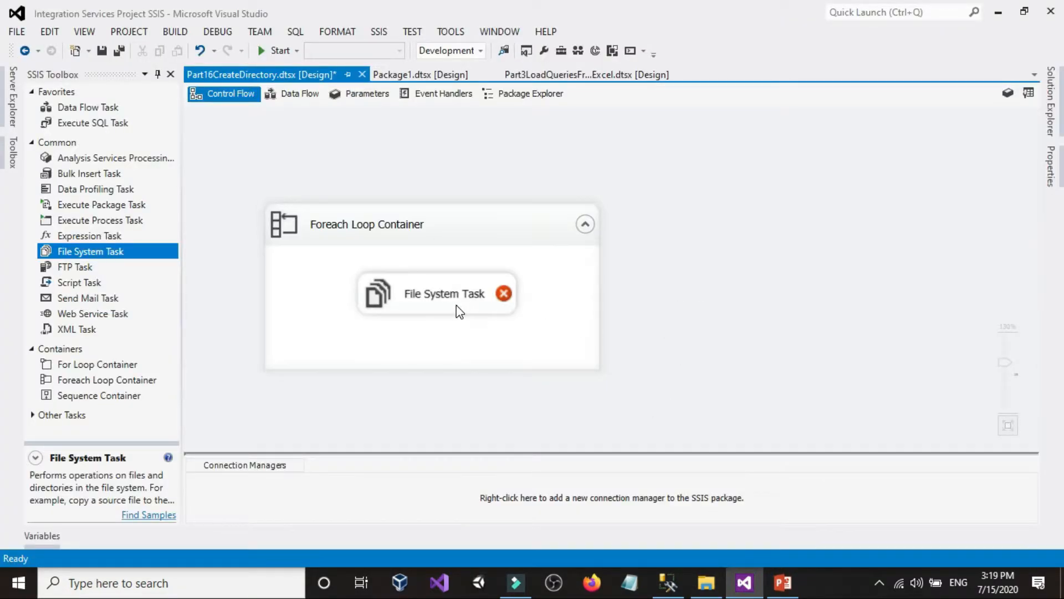
pyautogui.moveTo(456, 304)
pyautogui.click(473, 310)
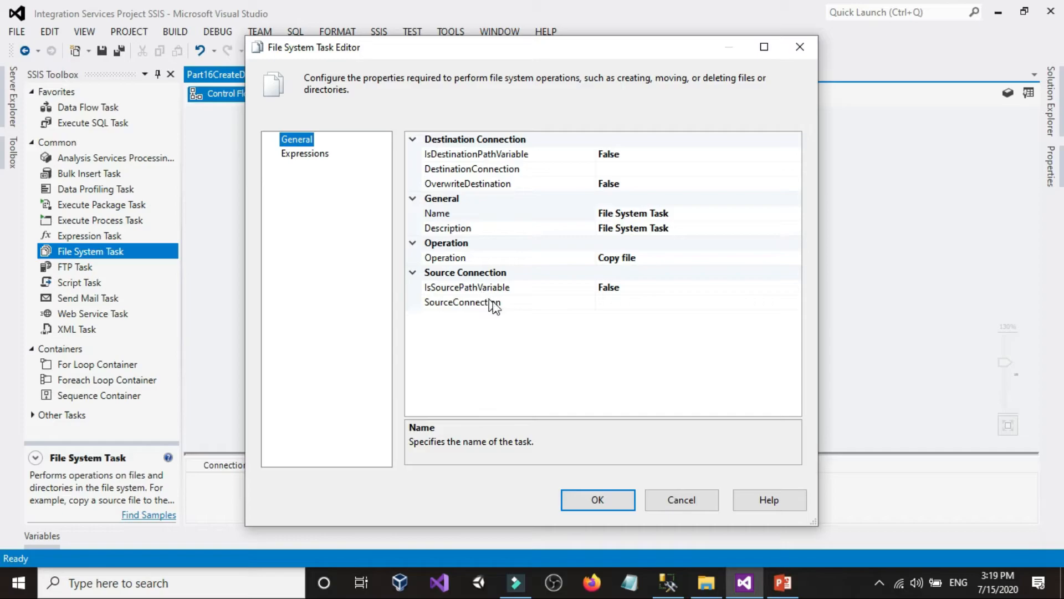
pyautogui.click(702, 501)
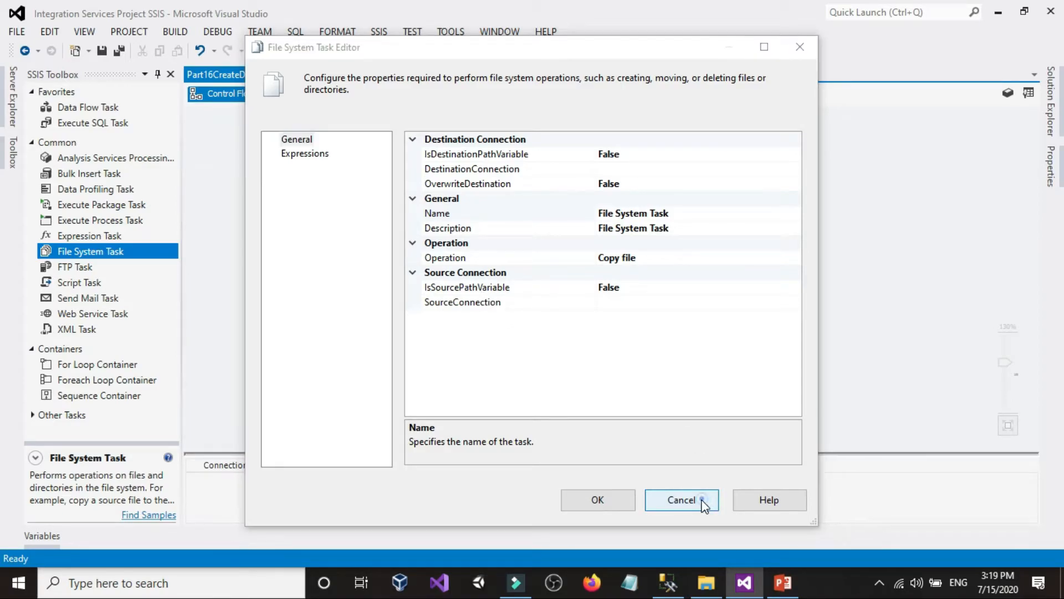
# Step: Add a package variable named FullFolderPath with the String data type
pyautogui.rightClick(667, 228)
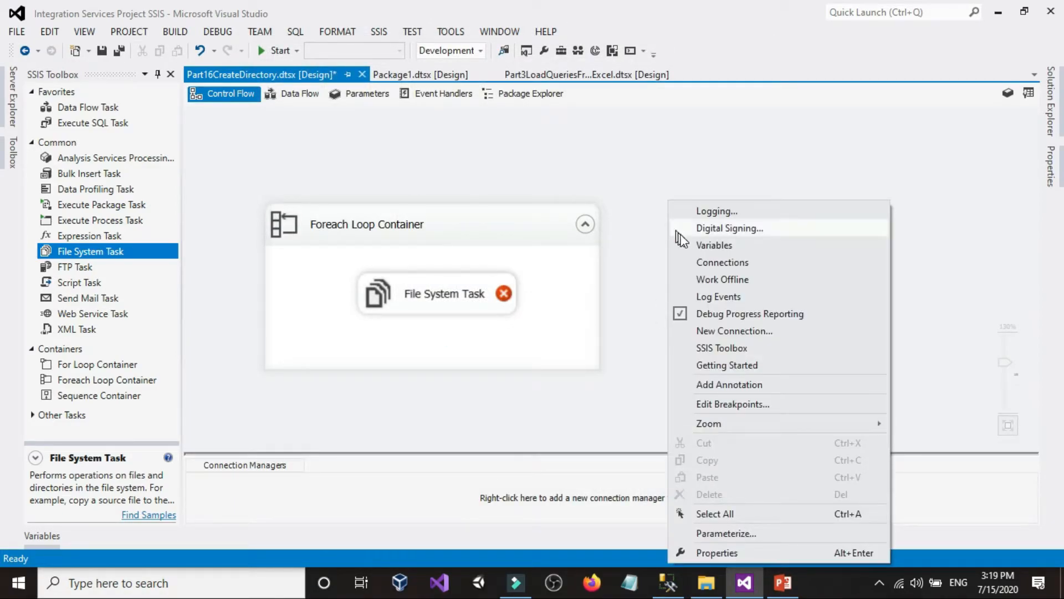
pyautogui.click(687, 245)
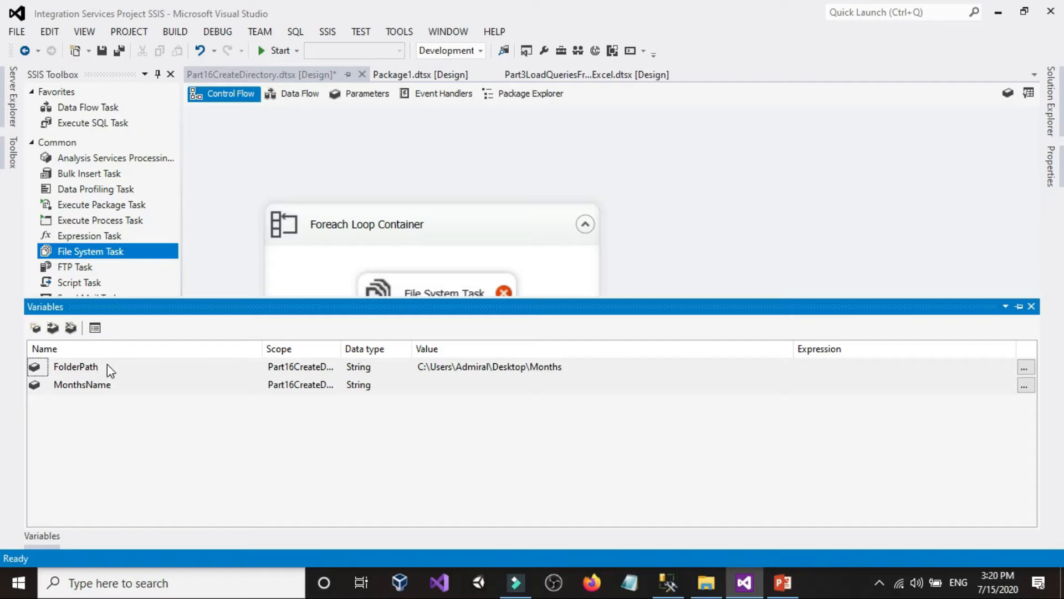
pyautogui.click(595, 367)
pyautogui.moveTo(593, 366); pyautogui.dragTo(435, 366)
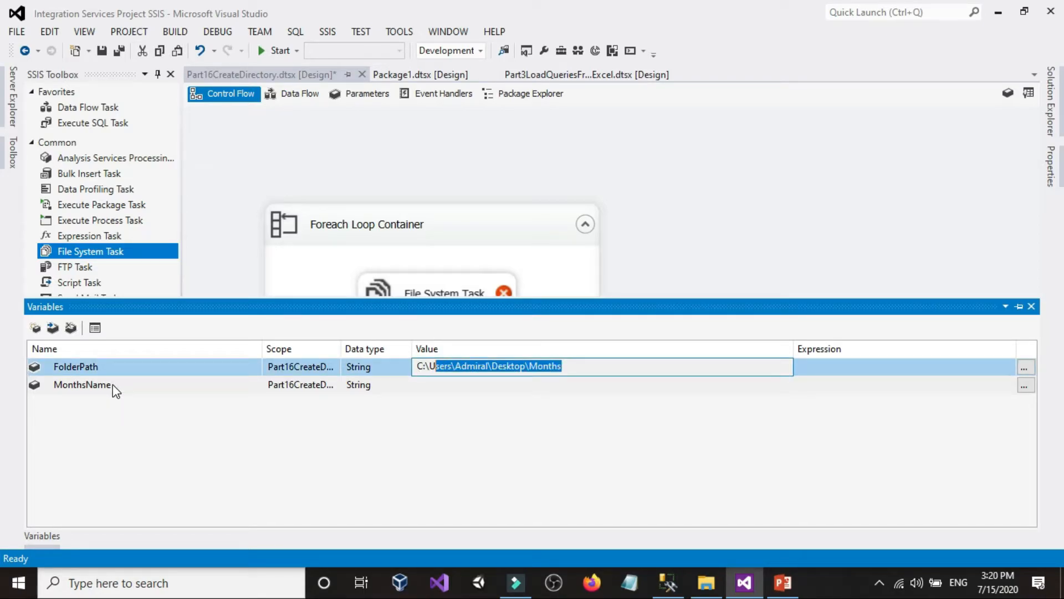
pyautogui.click(35, 328)
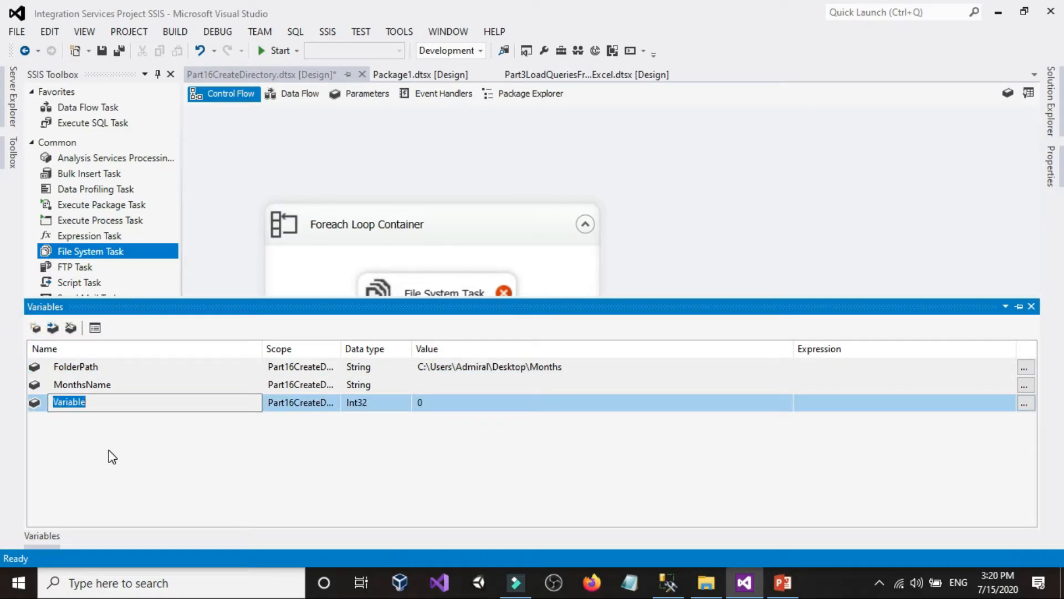
pyautogui.click(106, 452)
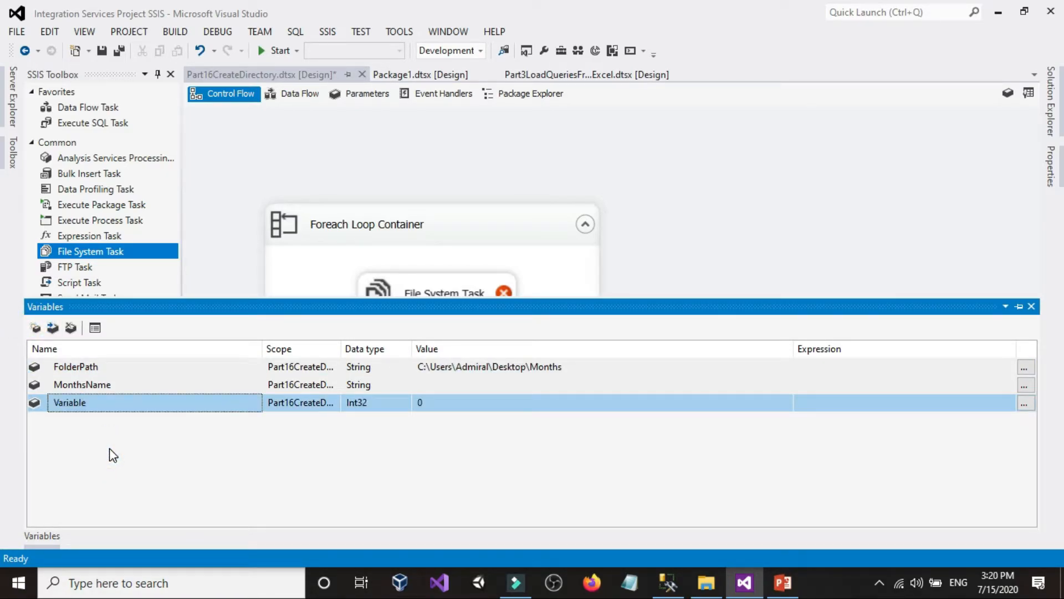
pyautogui.click(109, 403)
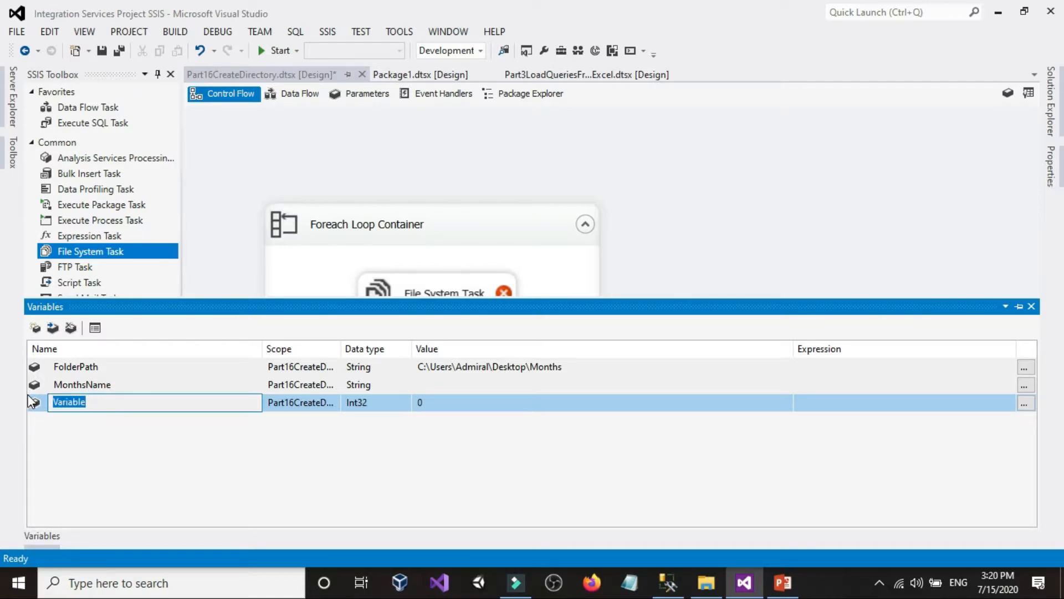
pyautogui.write('FullFolderPath')
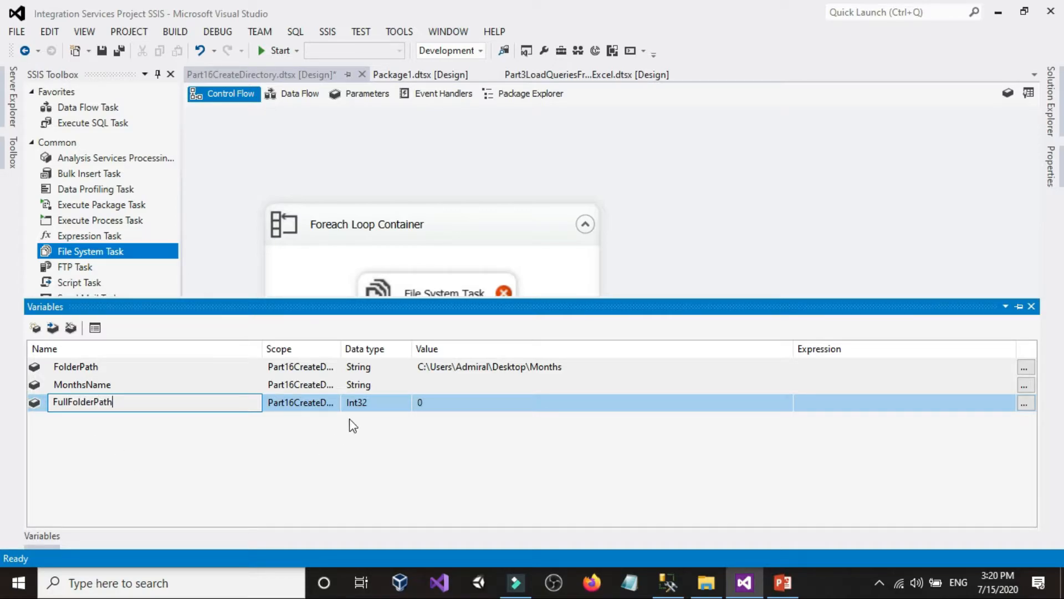
pyautogui.click(357, 402)
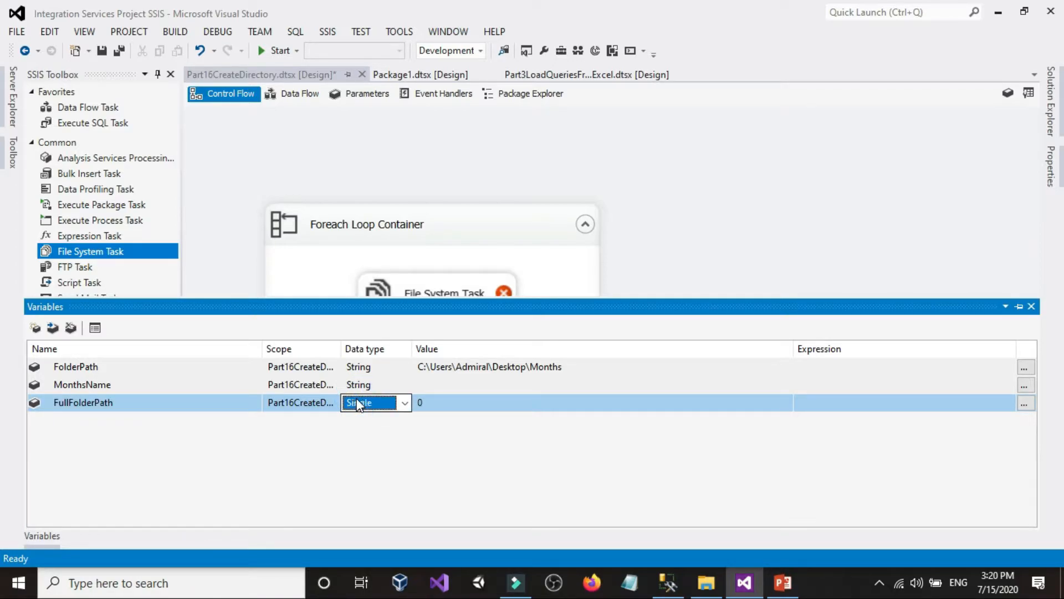
pyautogui.click(471, 404)
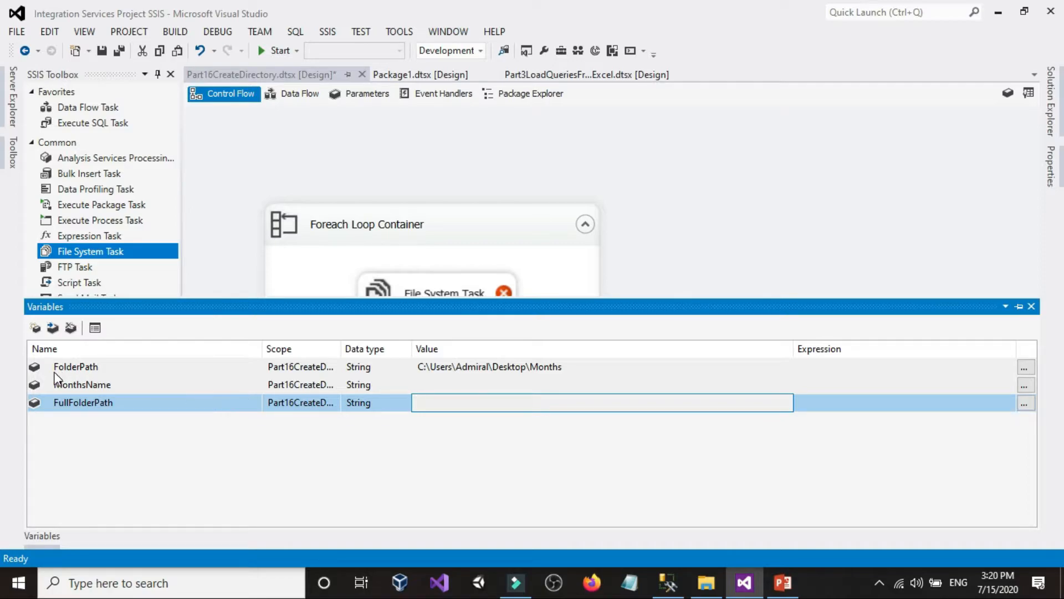
pyautogui.click(110, 367)
pyautogui.click(121, 387)
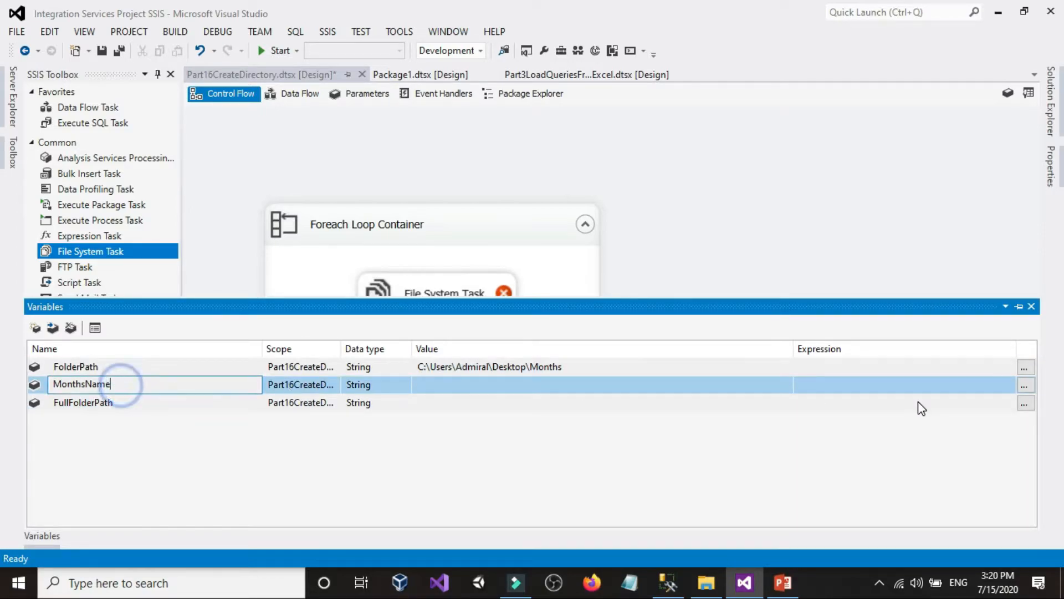
pyautogui.click(1031, 403)
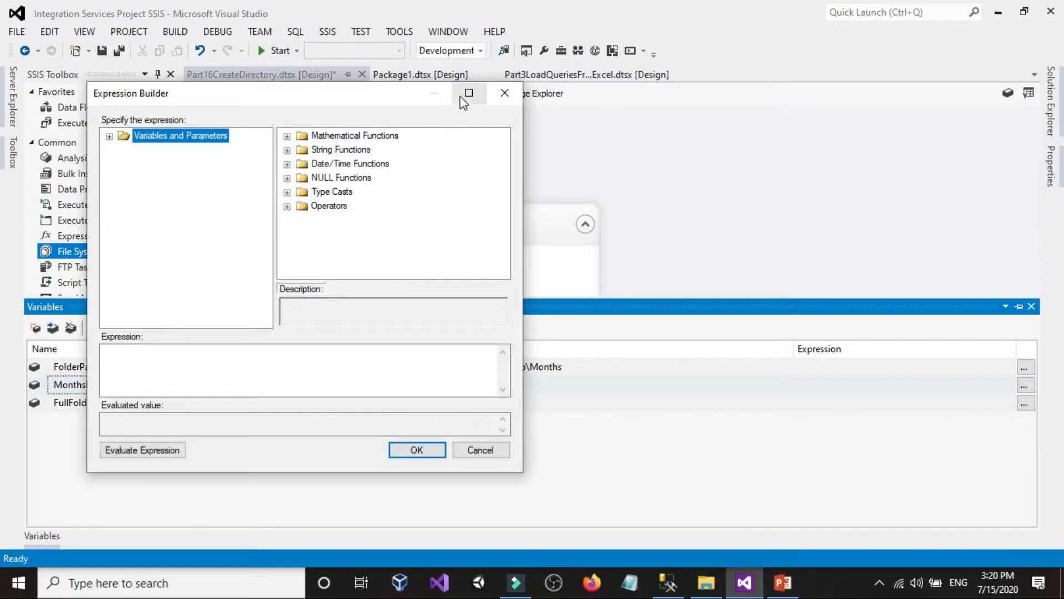
pyautogui.click(469, 93)
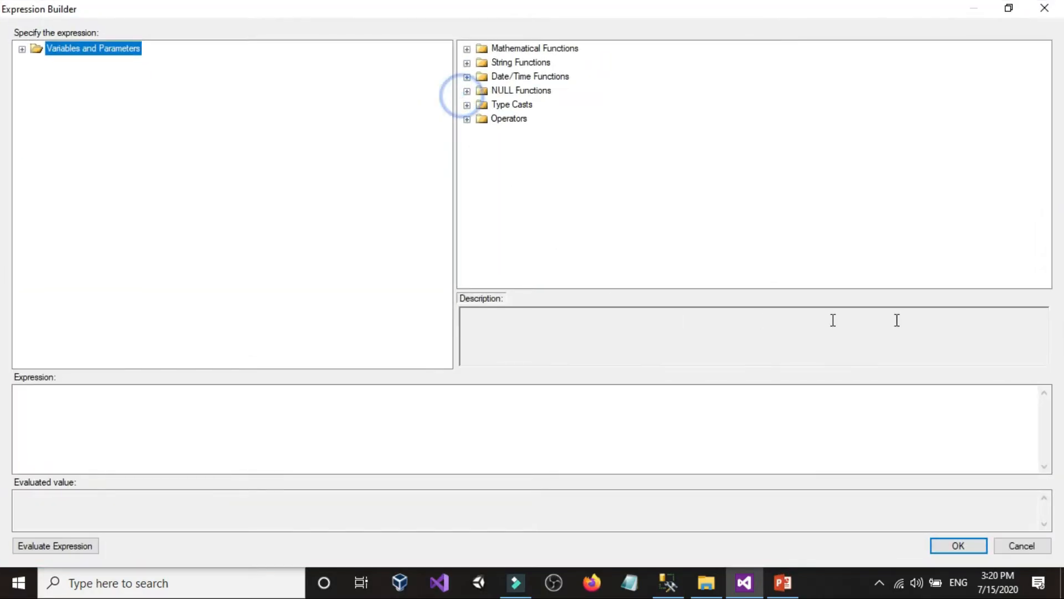
pyautogui.click(1049, 7)
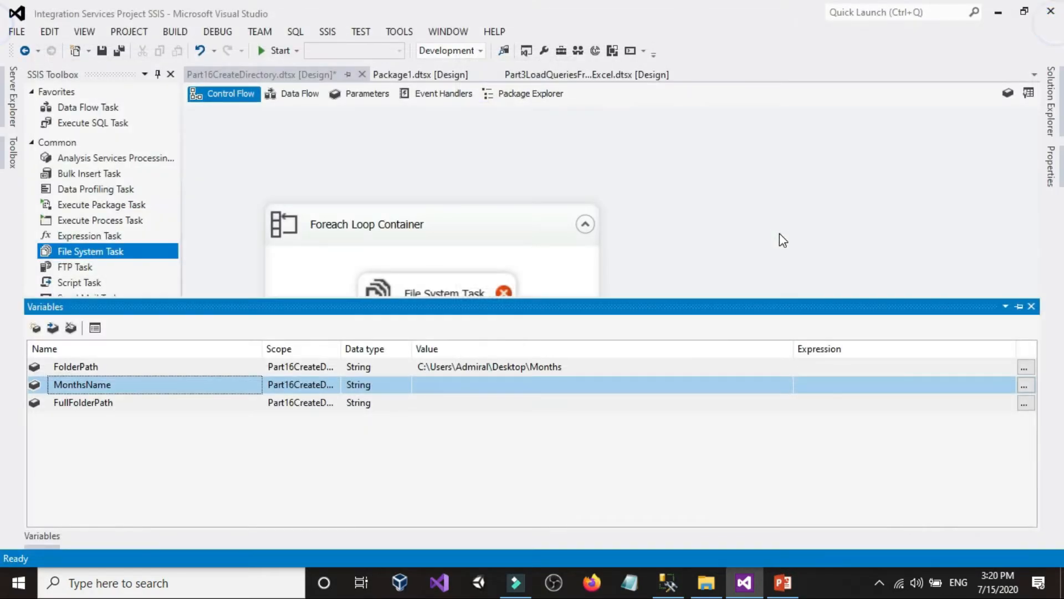
# Step: Show the package variables again and keep their window docked below the control flow
pyautogui.click(825, 202)
pyautogui.rightClick(727, 164)
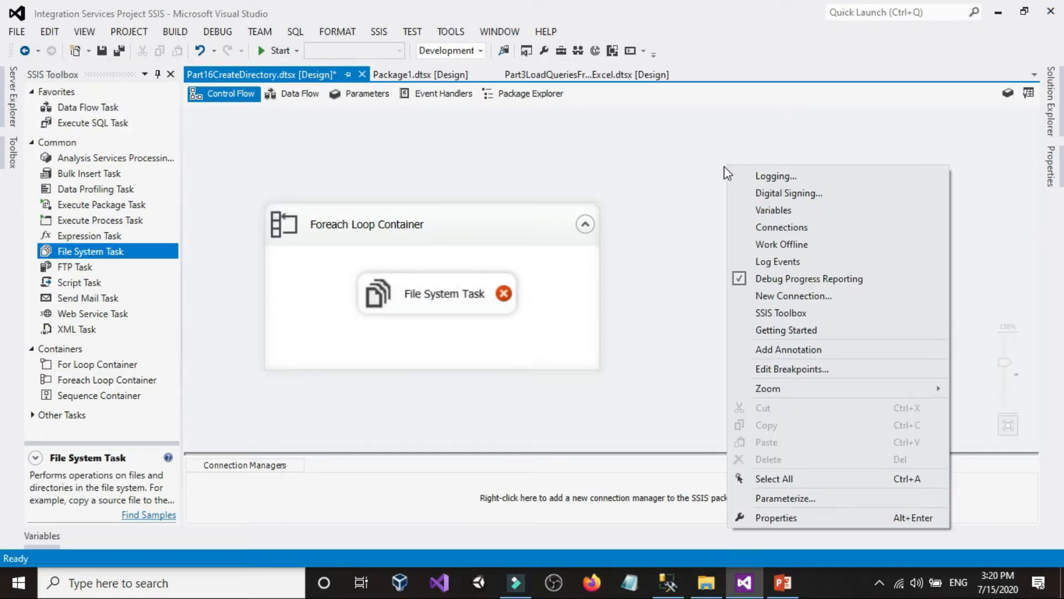
pyautogui.click(762, 211)
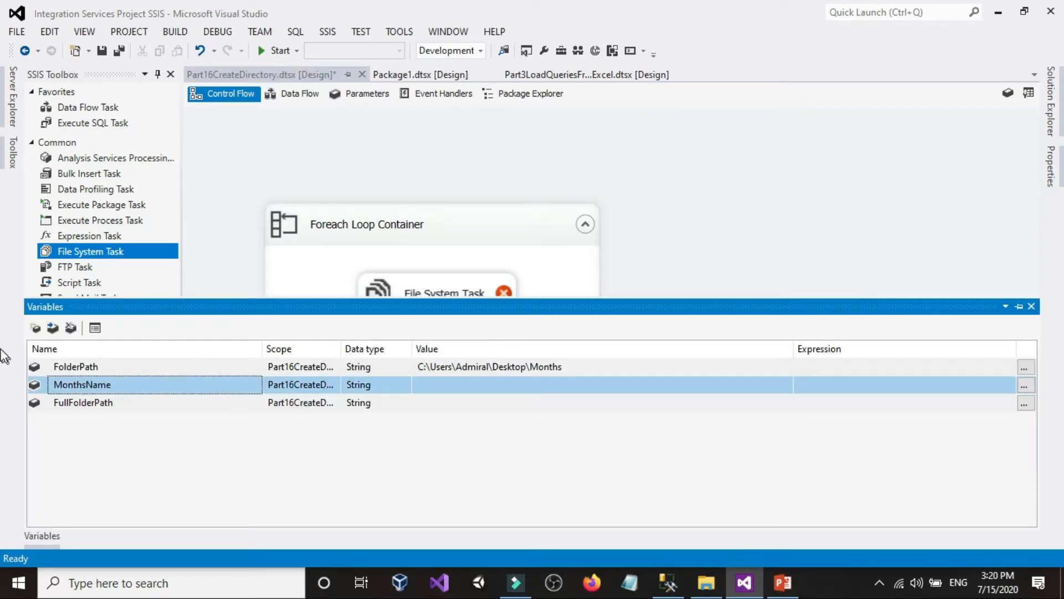
pyautogui.click(1019, 306)
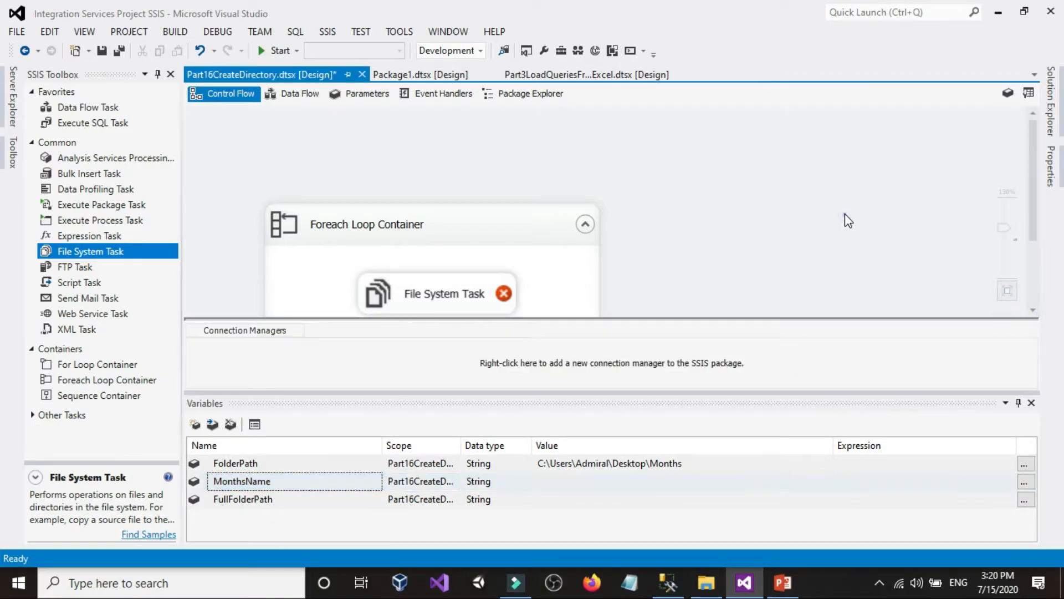
pyautogui.click(196, 501)
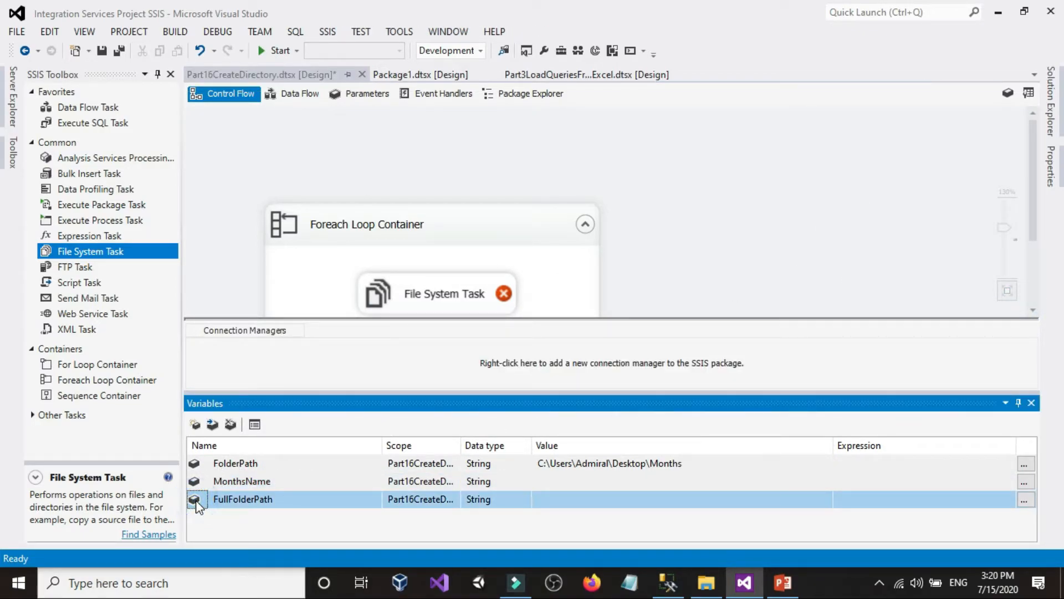
pyautogui.click(1051, 166)
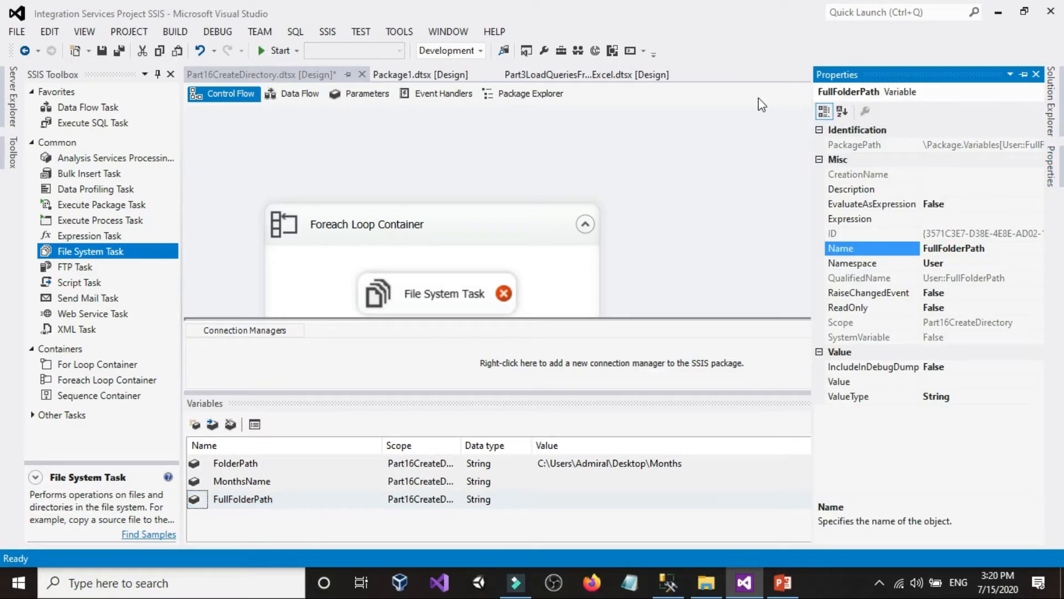
pyautogui.click(499, 224)
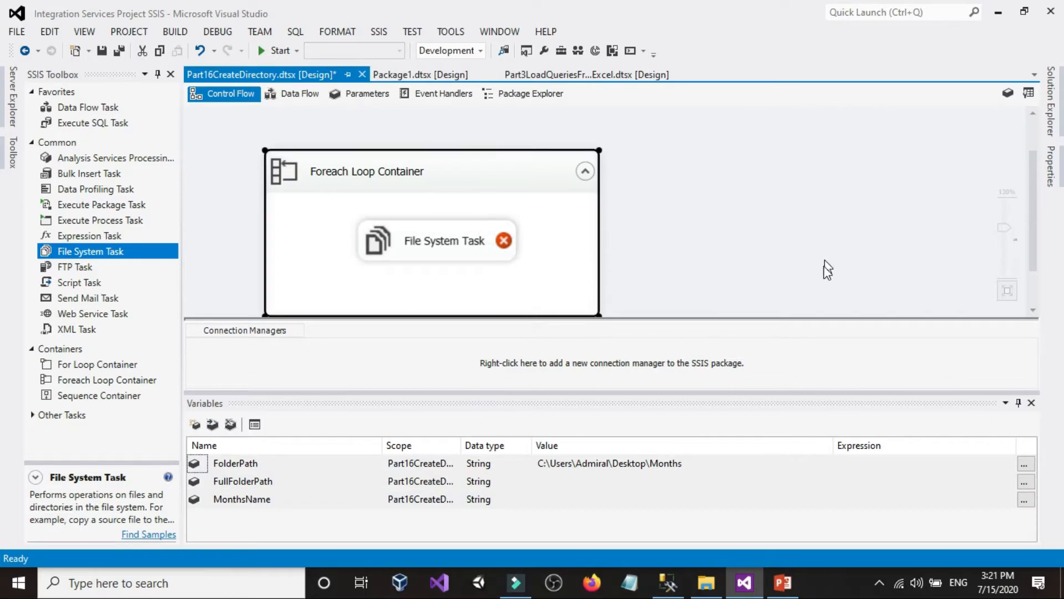
# Step: Open the Expression Builder for the FullFolderPath variable's Expression property and maximize it
pyautogui.click(195, 500)
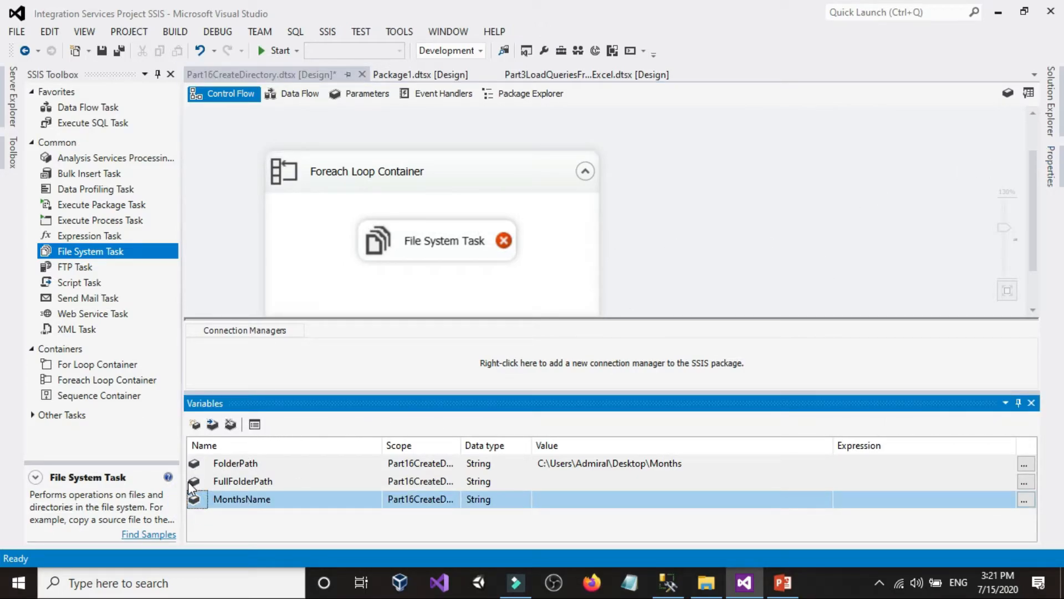
pyautogui.click(189, 481)
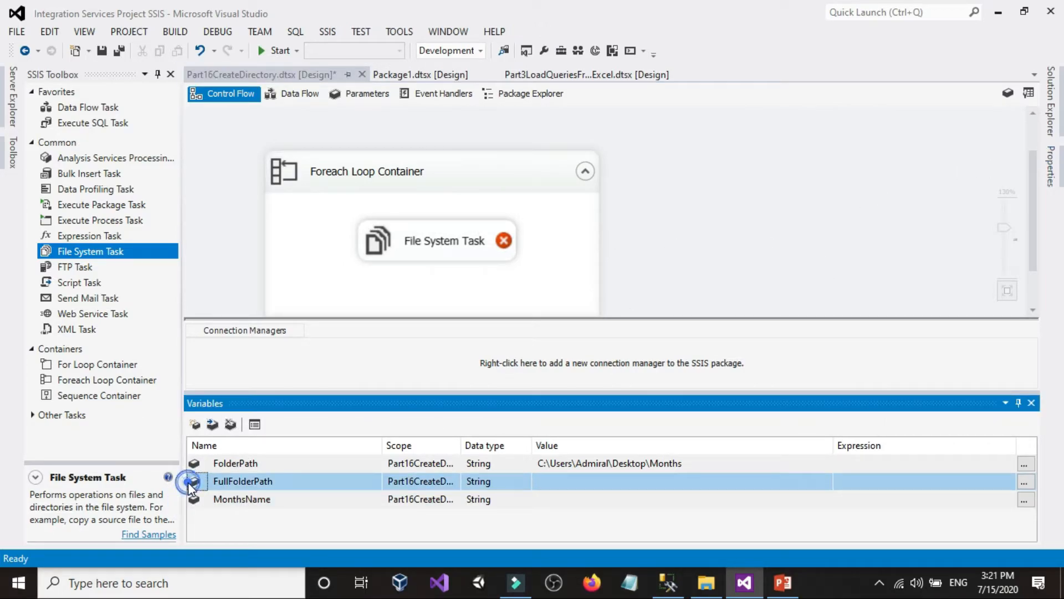
pyautogui.click(1052, 162)
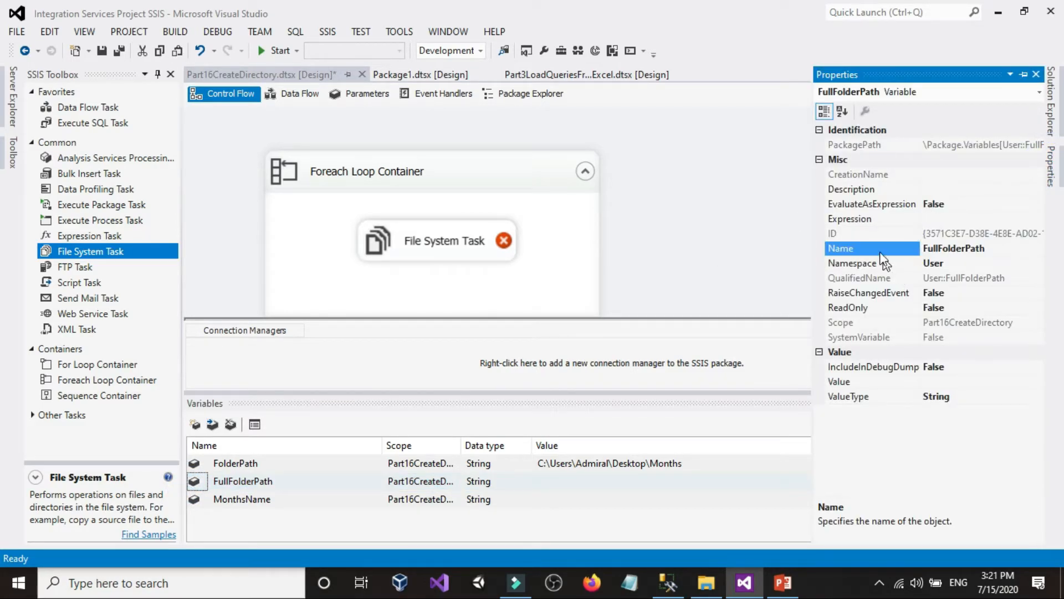
pyautogui.click(949, 219)
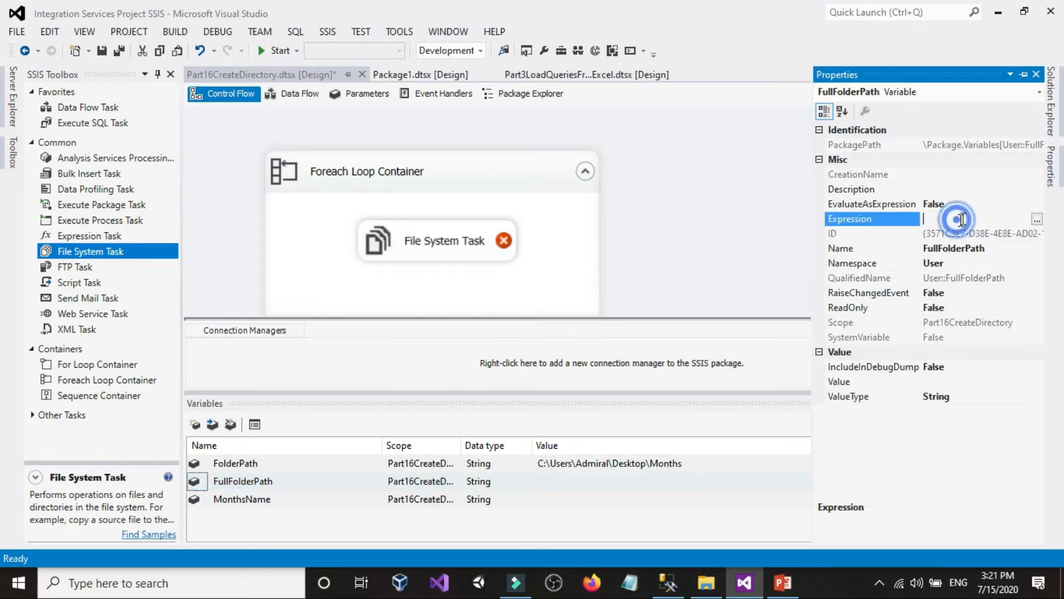
pyautogui.click(1037, 219)
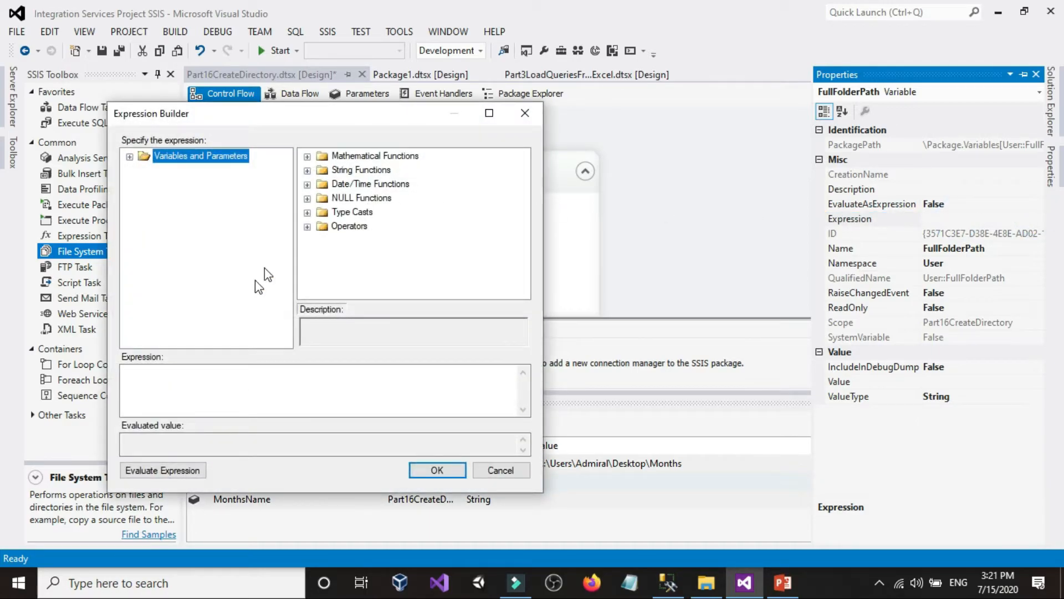
pyautogui.click(497, 114)
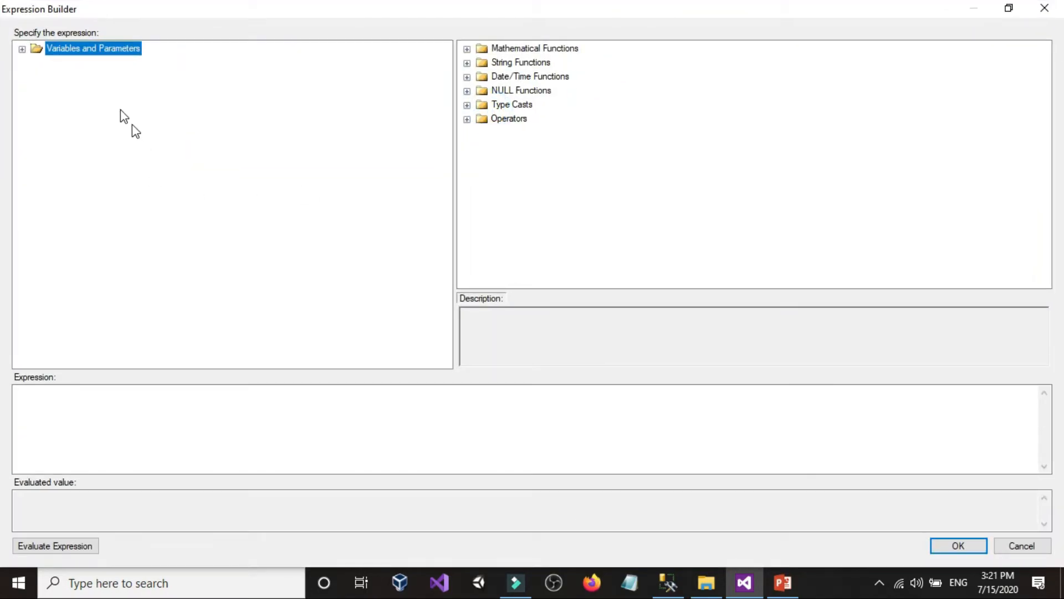
# Step: Build the expression @[User::FolderPath]+"\\"+ @[User::MonthsName] from the user variables, evaluate it and accept it
pyautogui.doubleClick(86, 50)
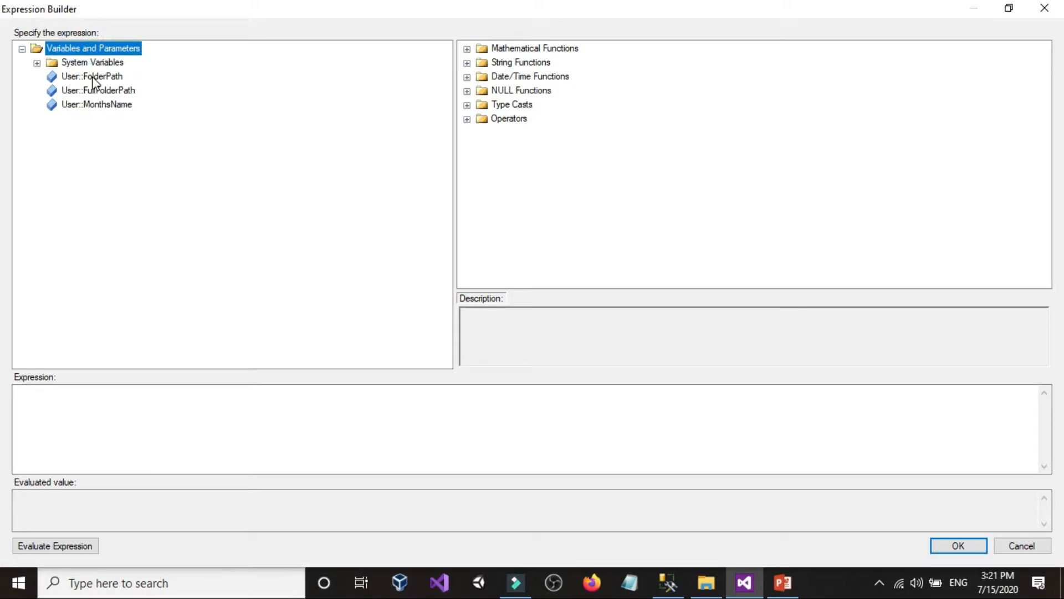
pyautogui.moveTo(98, 77); pyautogui.dragTo(72, 423)
pyautogui.click(173, 413)
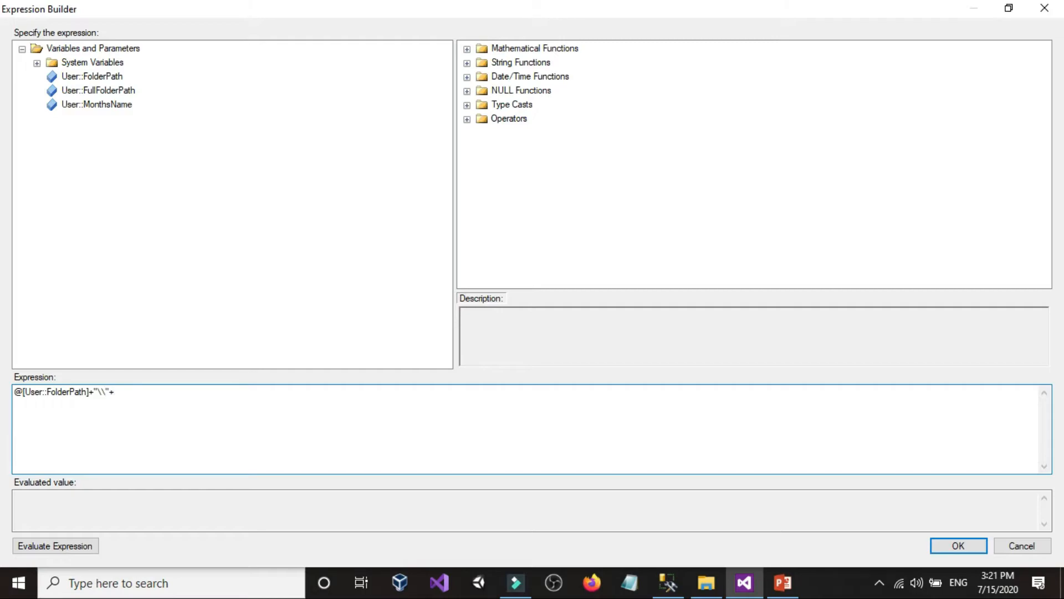
pyautogui.moveTo(112, 108); pyautogui.dragTo(251, 415)
pyautogui.click(273, 409)
pyautogui.click(68, 547)
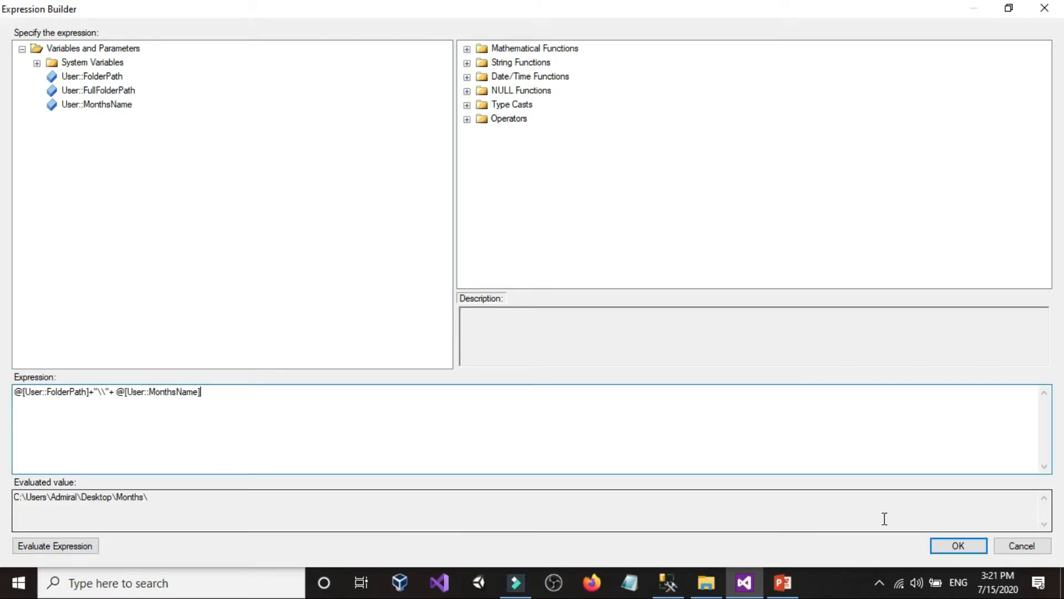
pyautogui.click(969, 544)
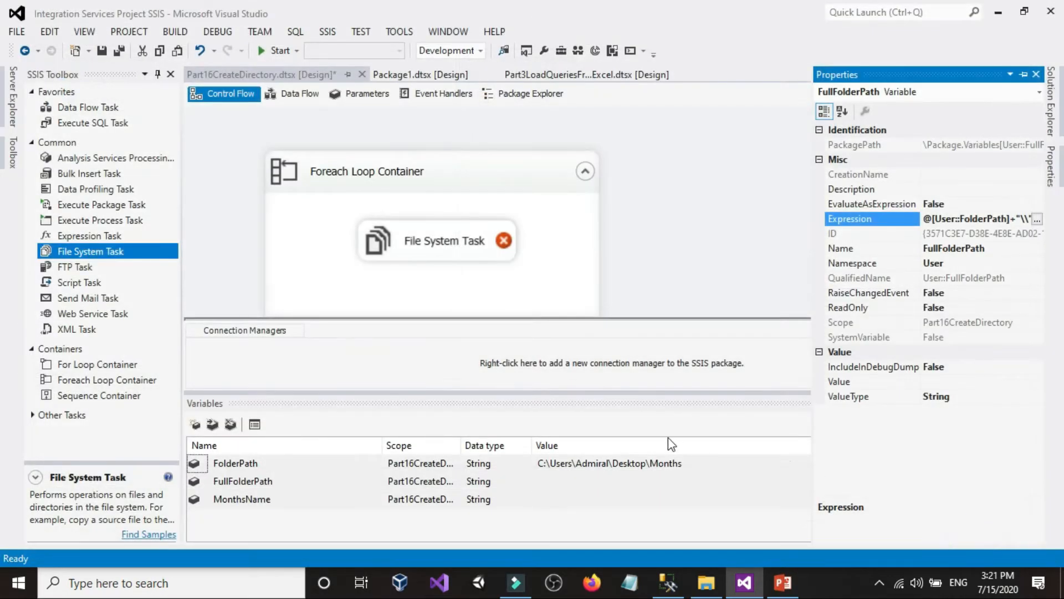
# Step: Set the FullFolderPath variable's EvaluateAsExpression property to True and return to the control flow
pyautogui.doubleClick(953, 204)
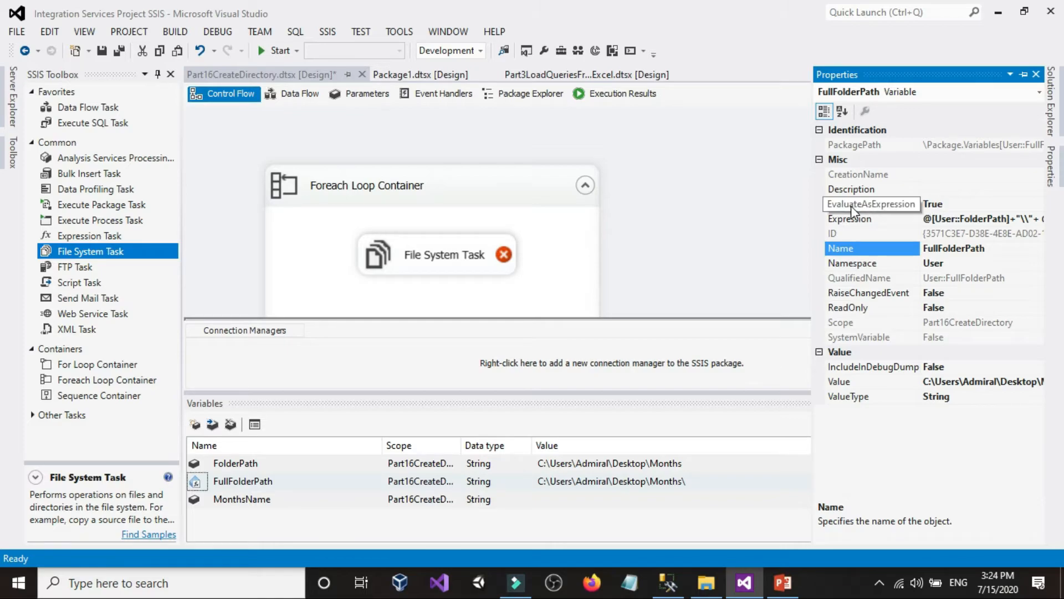
pyautogui.click(950, 201)
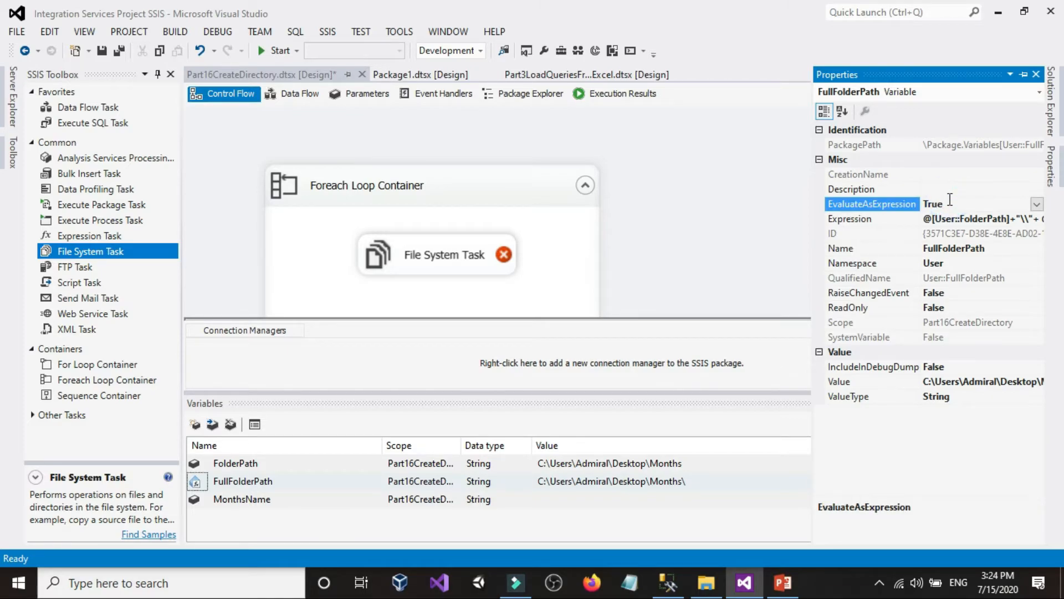
pyautogui.click(683, 220)
pyautogui.rightClick(676, 190)
pyautogui.click(657, 175)
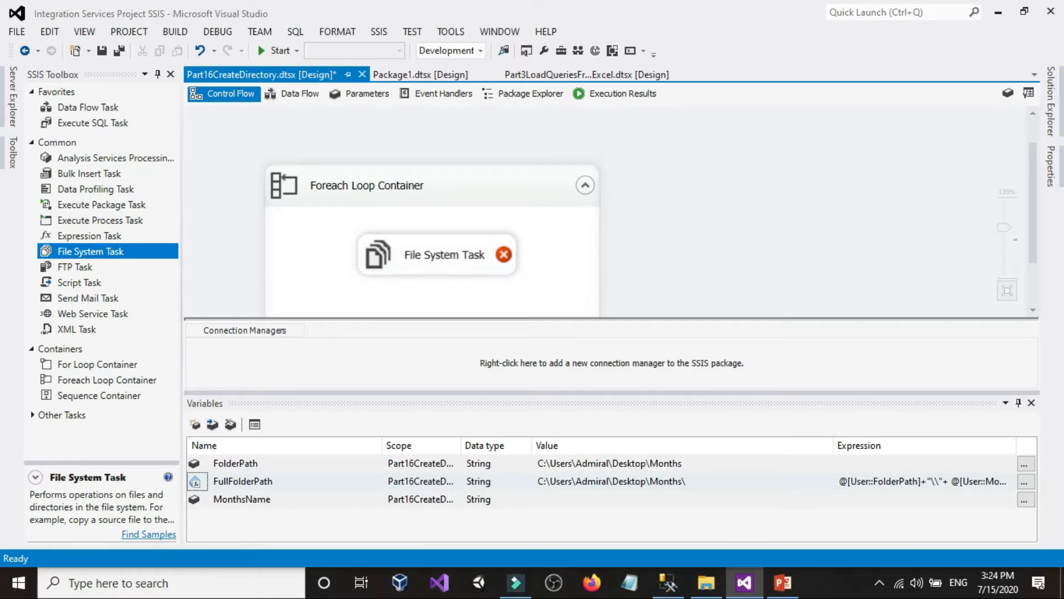
# Step: Check the Months folder's path in File Explorer, and return to the Foreach Loop Container in Visual Studio
pyautogui.click(706, 583)
pyautogui.click(419, 117)
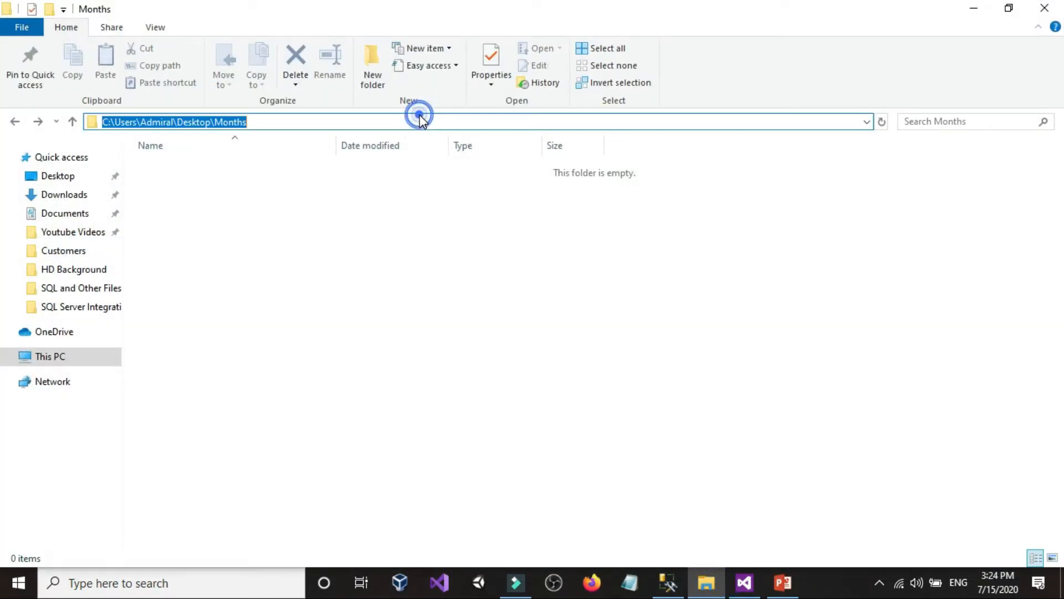
pyautogui.click(531, 340)
pyautogui.click(748, 582)
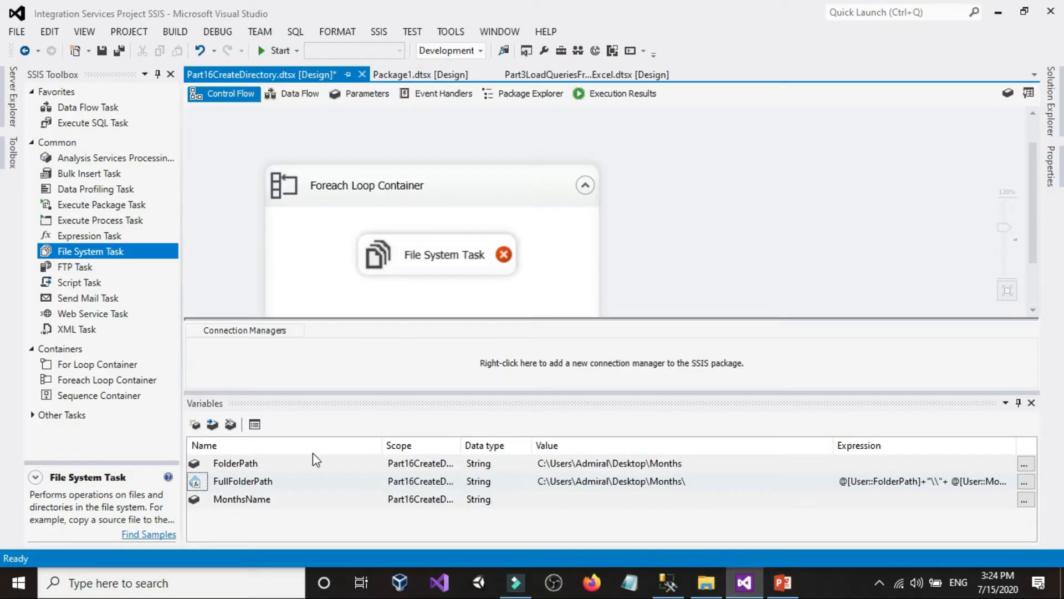
pyautogui.click(317, 255)
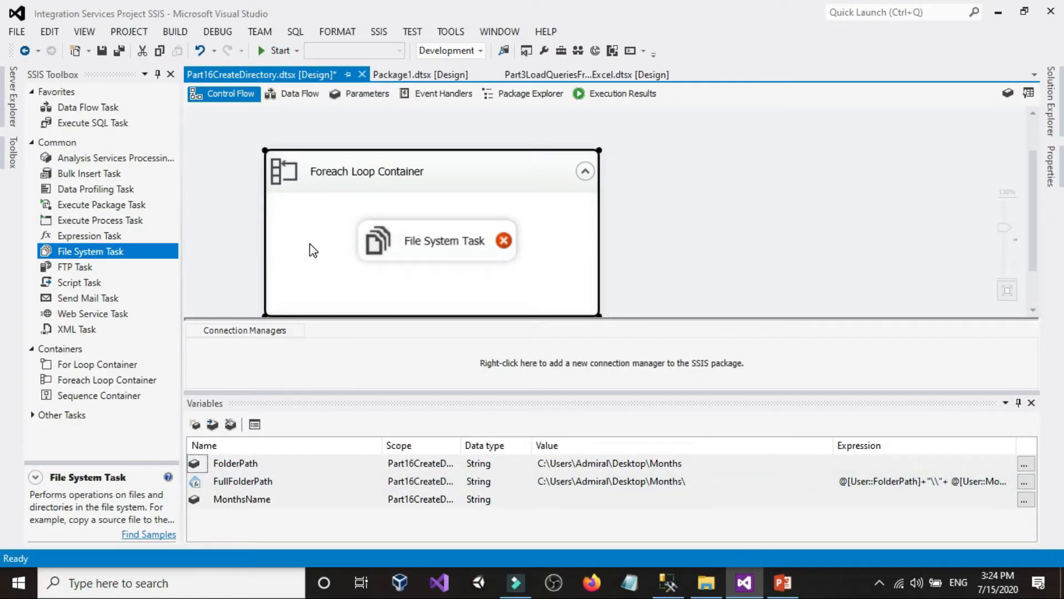
# Step: Review the Foreach Loop Container's collection of month items and close its editor
pyautogui.doubleClick(311, 245)
pyautogui.click(306, 154)
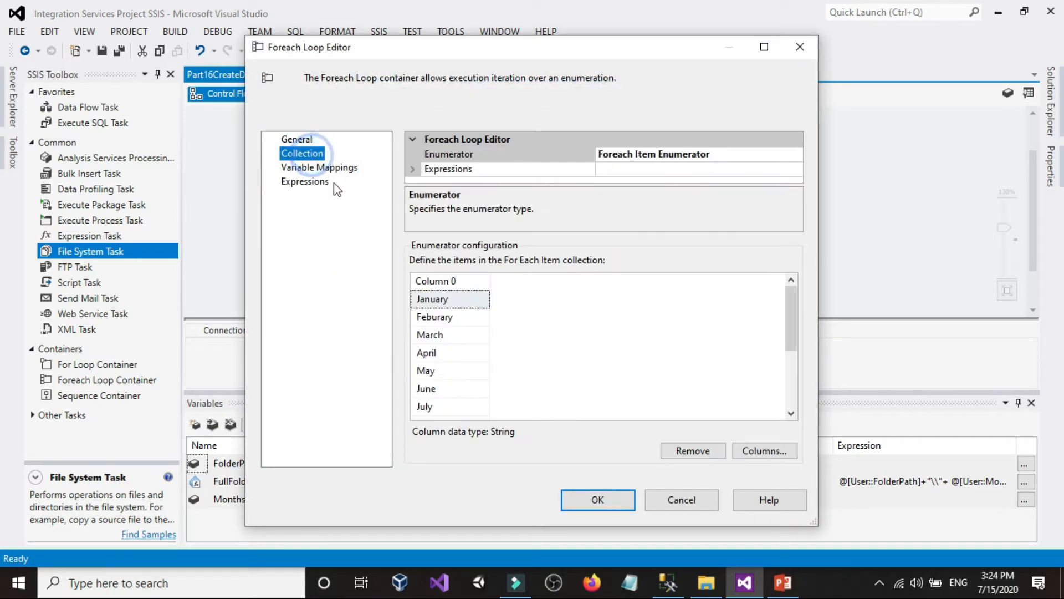
pyautogui.click(582, 499)
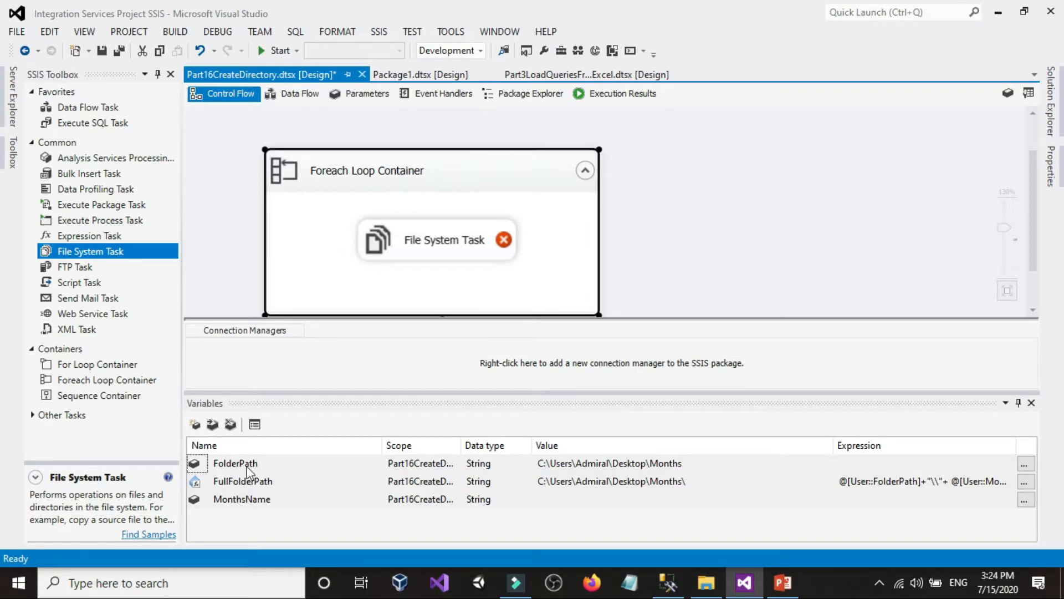
# Step: Auto-hide the Variables window and set the File System Task's operation to Create directory
pyautogui.click(775, 241)
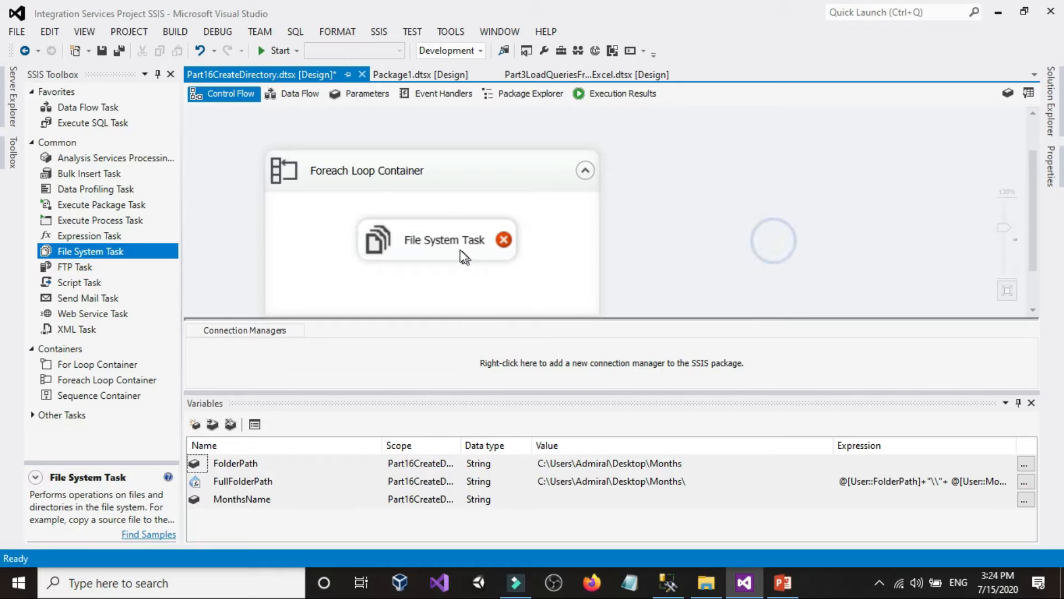
pyautogui.click(1019, 403)
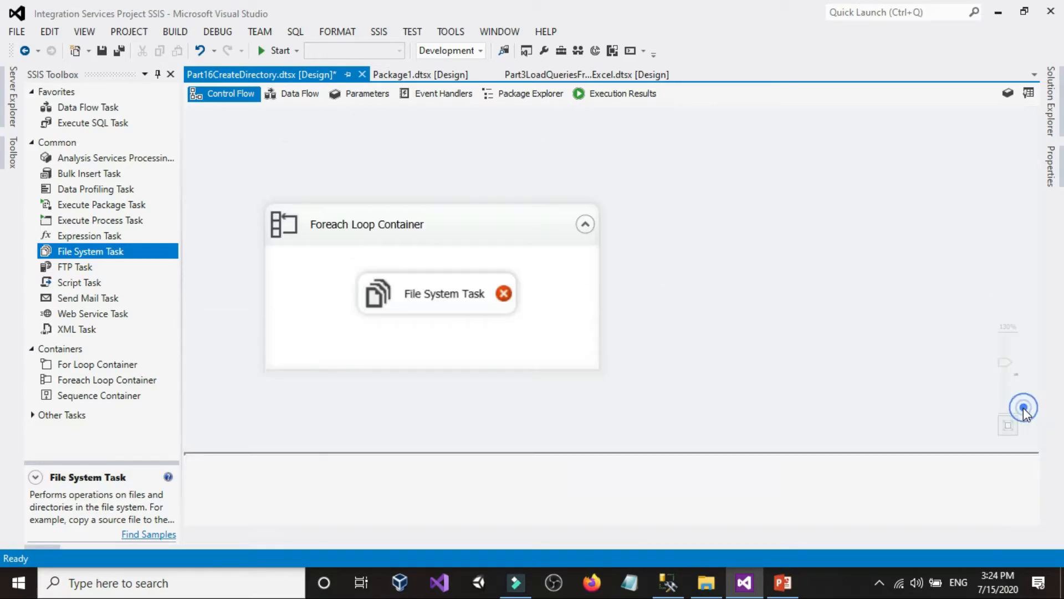
pyautogui.doubleClick(455, 303)
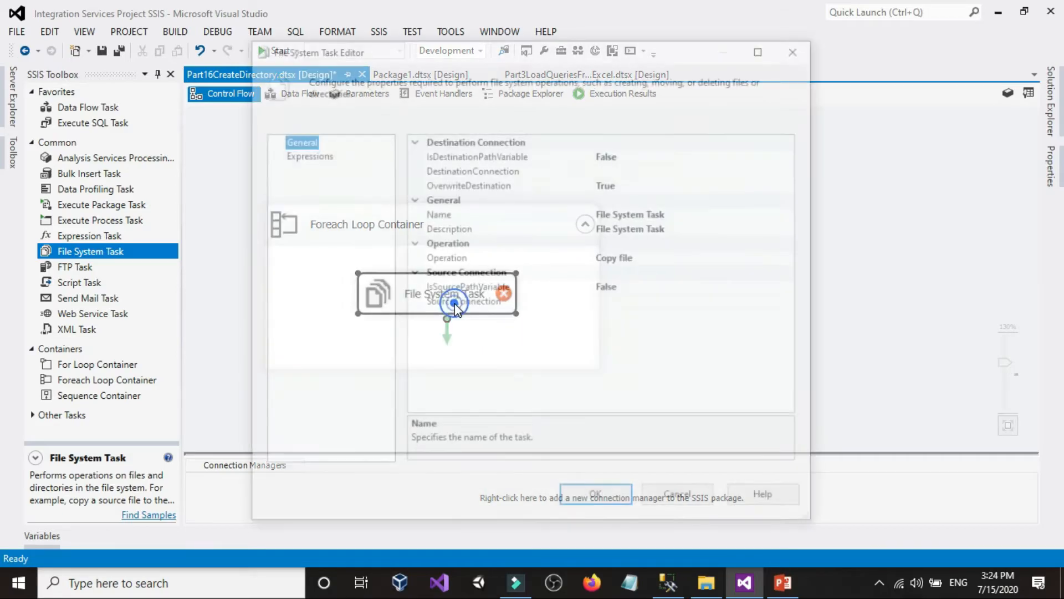
pyautogui.click(680, 257)
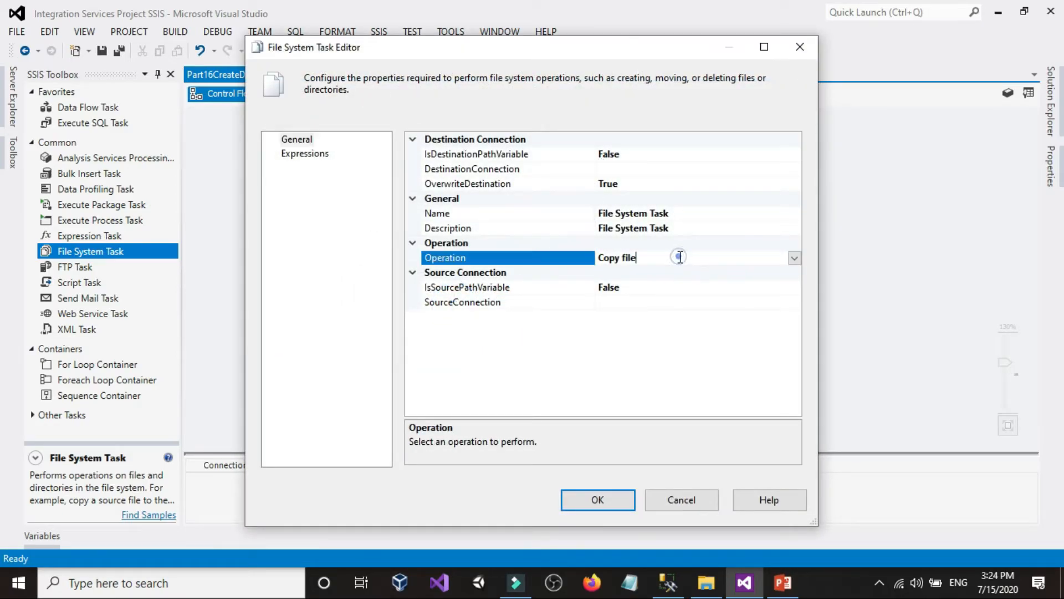
pyautogui.click(796, 257)
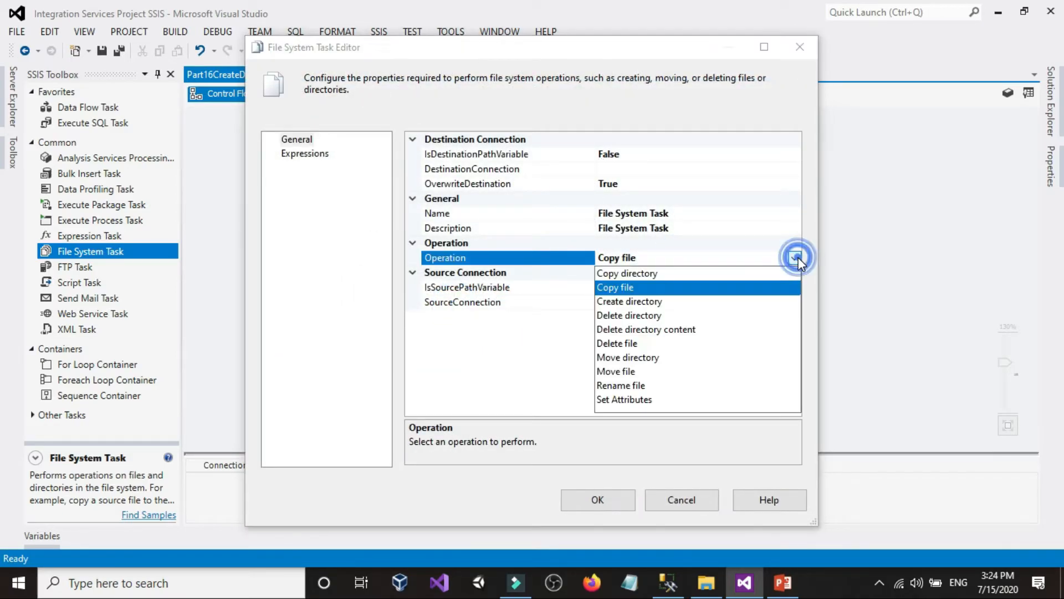
pyautogui.click(619, 300)
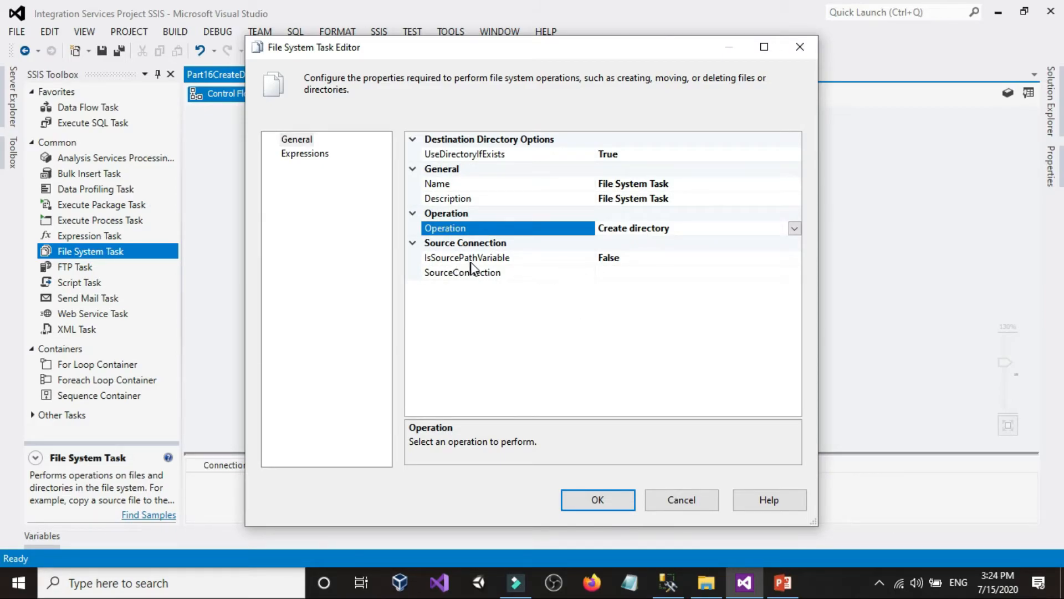
# Step: Set the task's IsSourcePathVariable to True and SourceVariable to User::FullFolderPath, and accept the File System Task settings
pyautogui.click(658, 258)
pyautogui.click(796, 257)
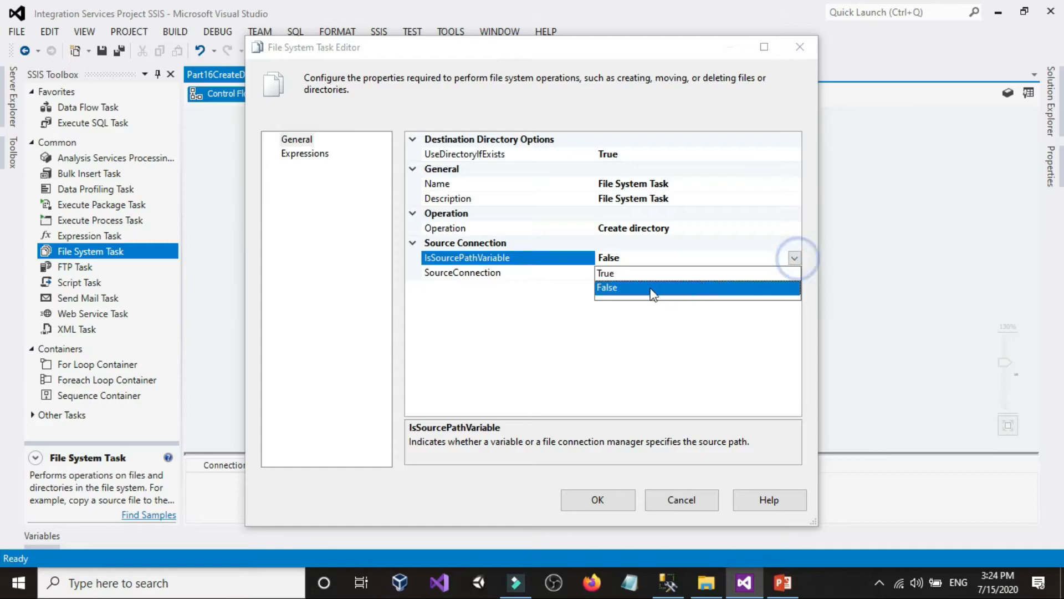
pyautogui.click(623, 271)
pyautogui.click(799, 274)
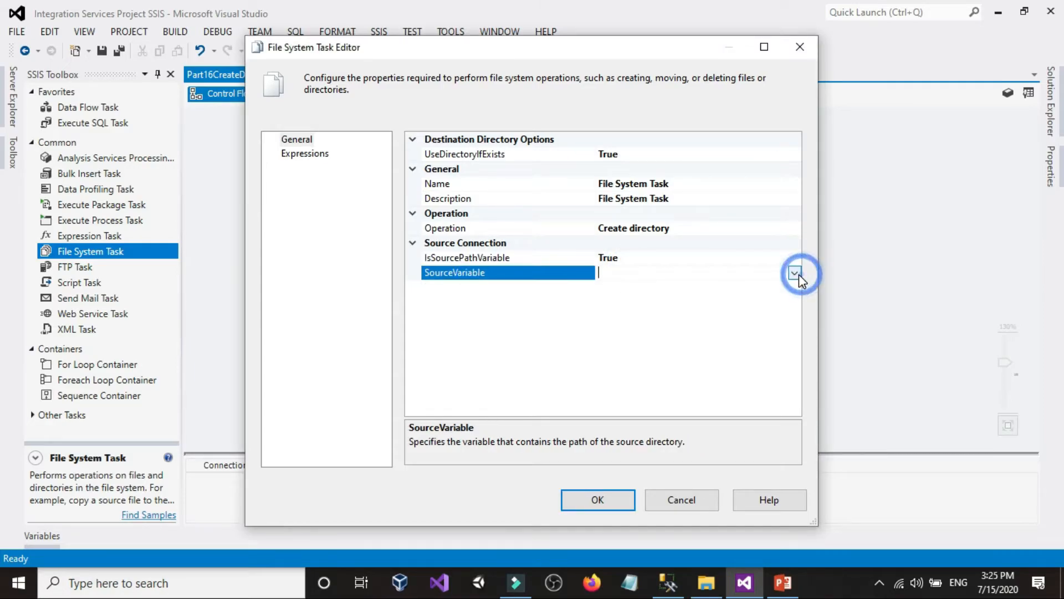
pyautogui.scroll(-8, 694, 349)
pyautogui.scroll(-1, 693, 382)
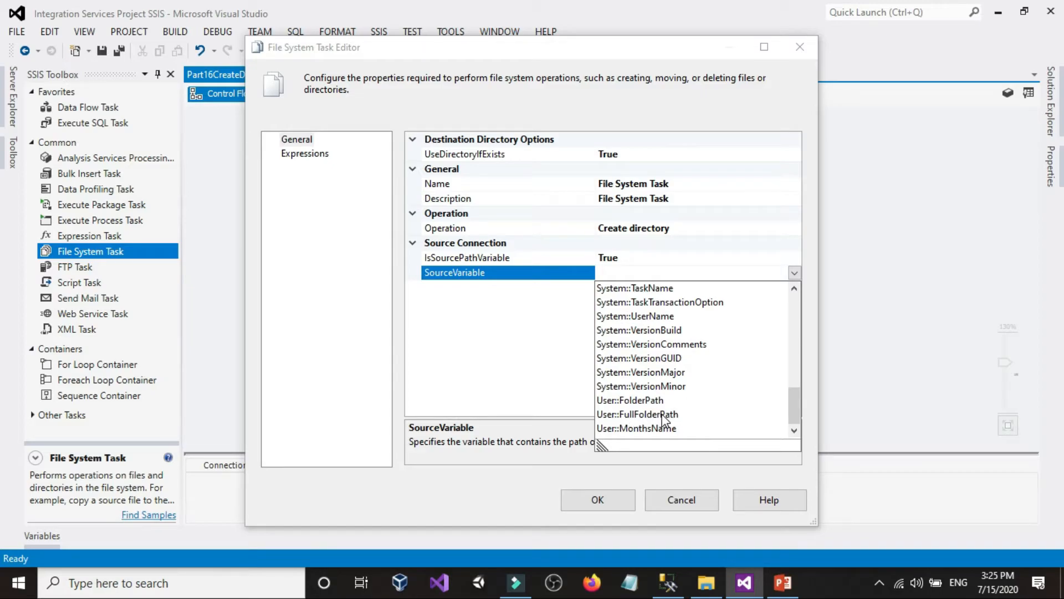
pyautogui.click(641, 414)
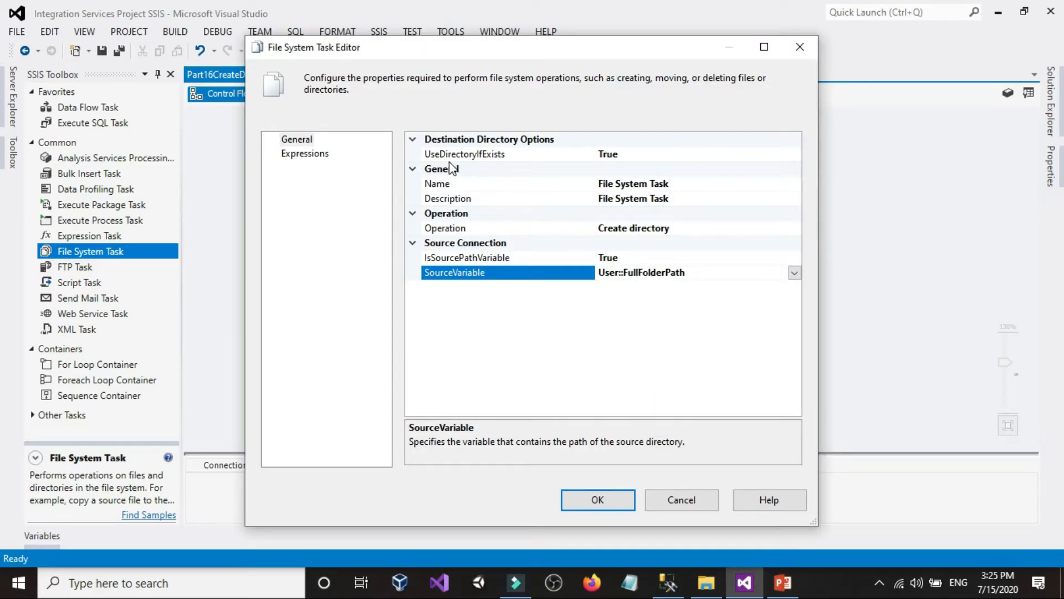
pyautogui.click(664, 157)
pyautogui.click(606, 497)
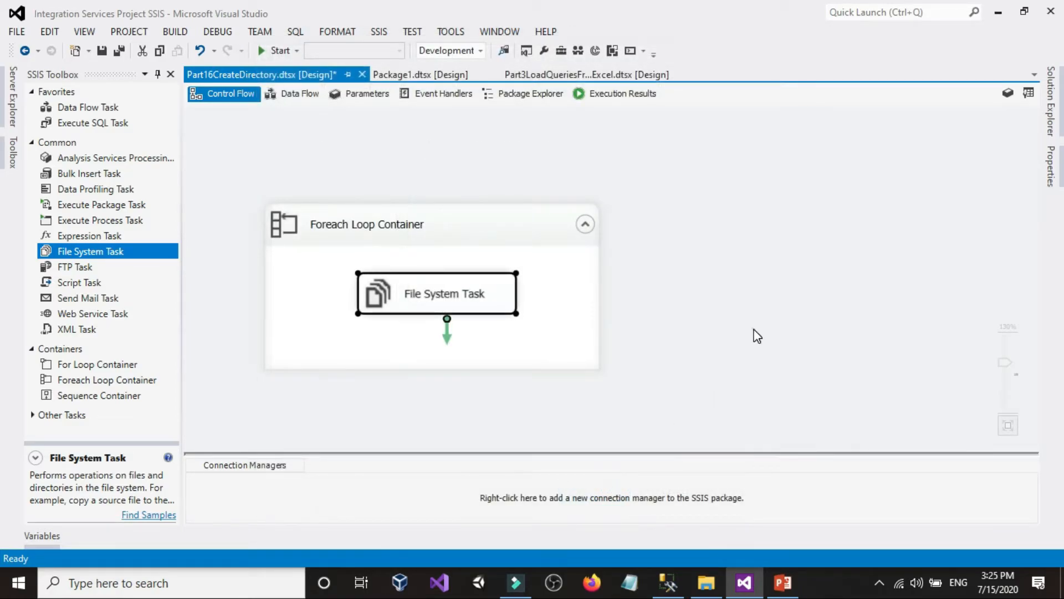
# Step: Check the Months folder in File Explorer, and run the package in Visual Studio until it completes, ending the debug session
pyautogui.click(695, 584)
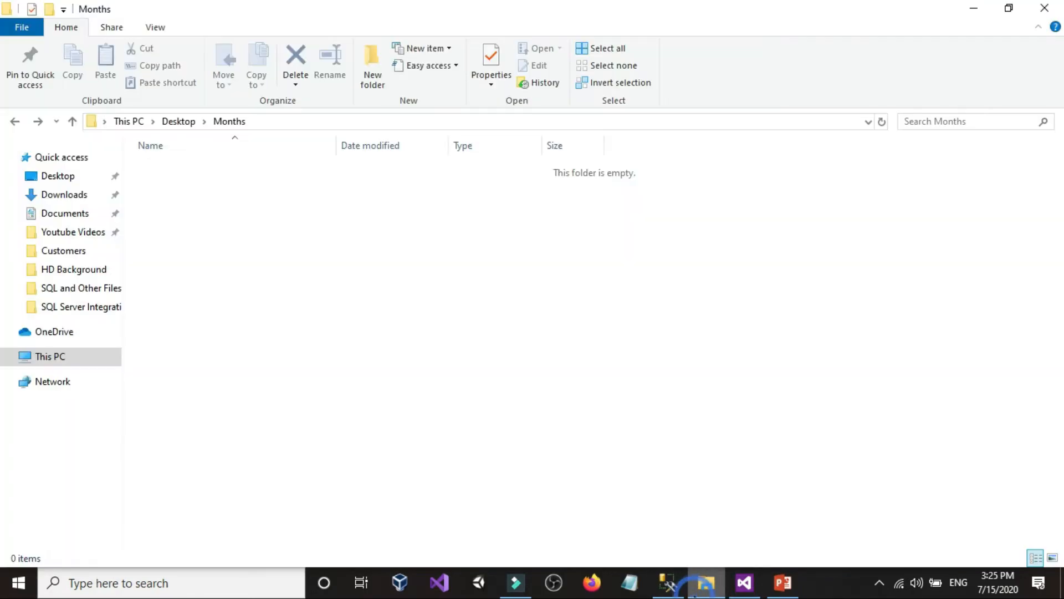
pyautogui.click(698, 582)
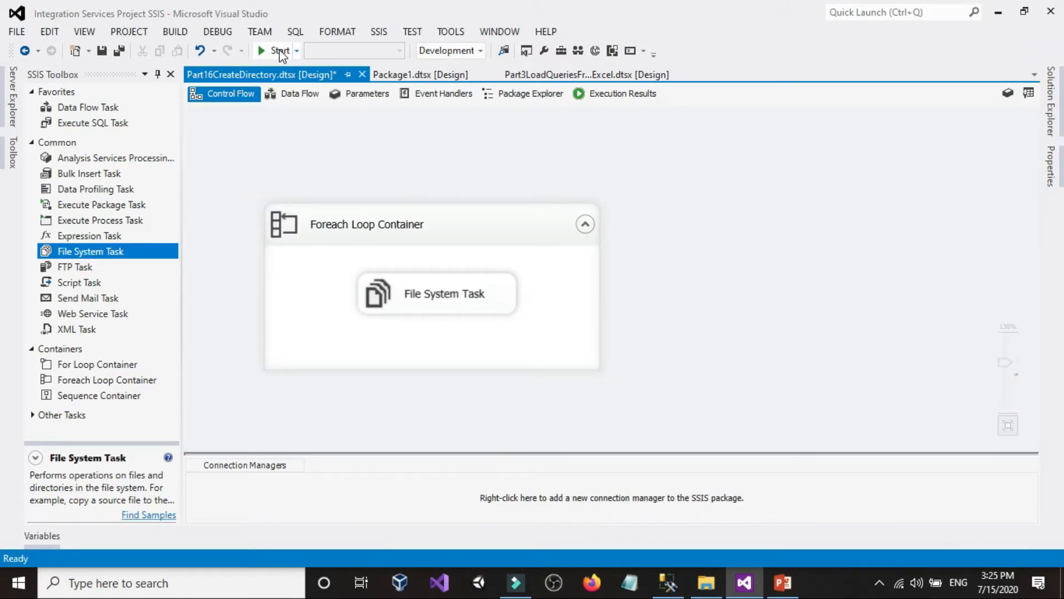
pyautogui.click(279, 51)
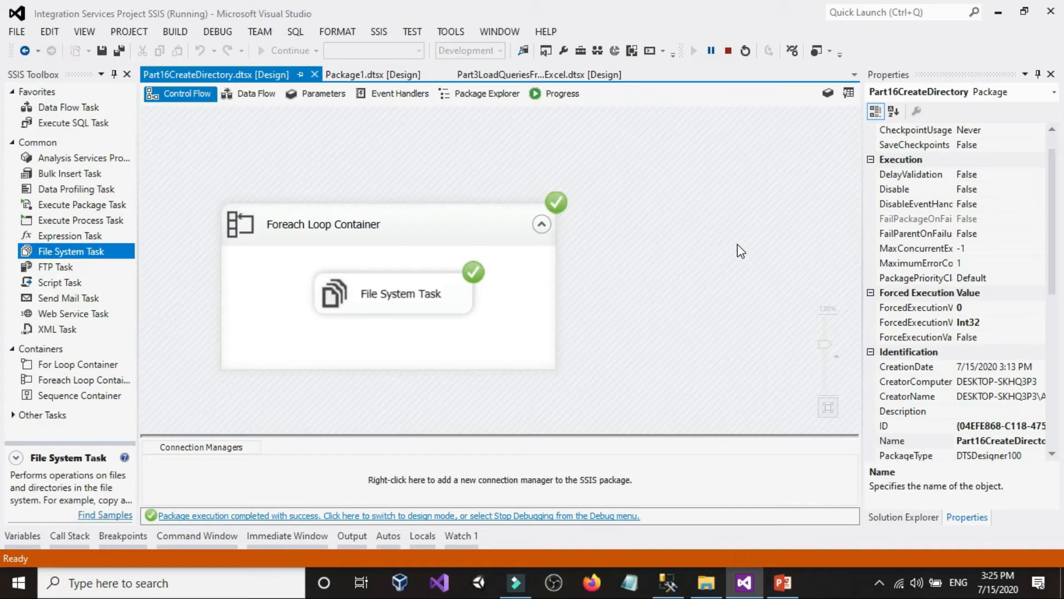
pyautogui.click(729, 52)
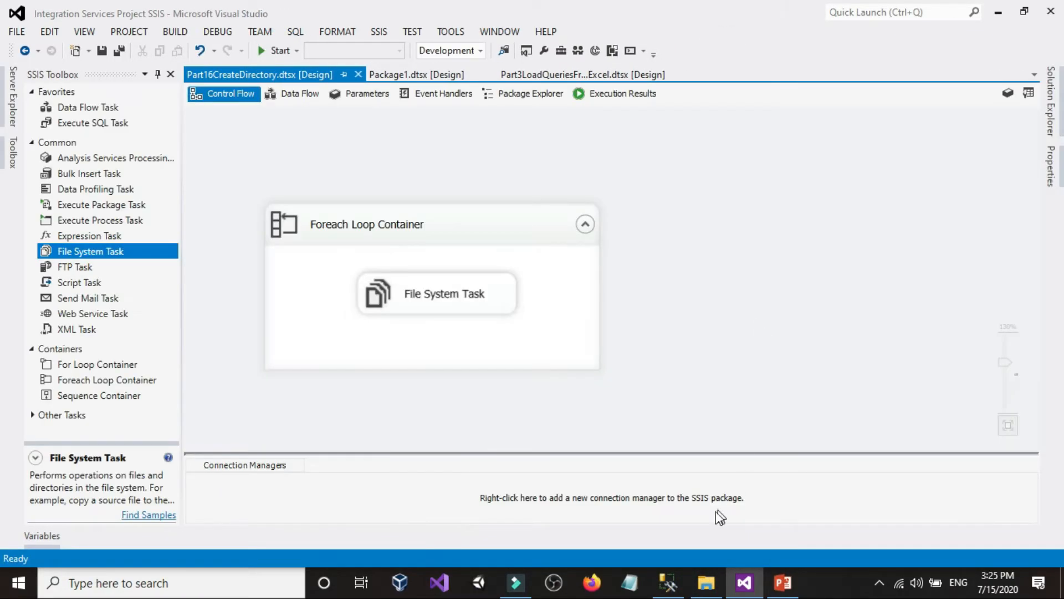
# Step: Delete all the generated month folders from Months in File Explorer and return to Visual Studio
pyautogui.click(687, 589)
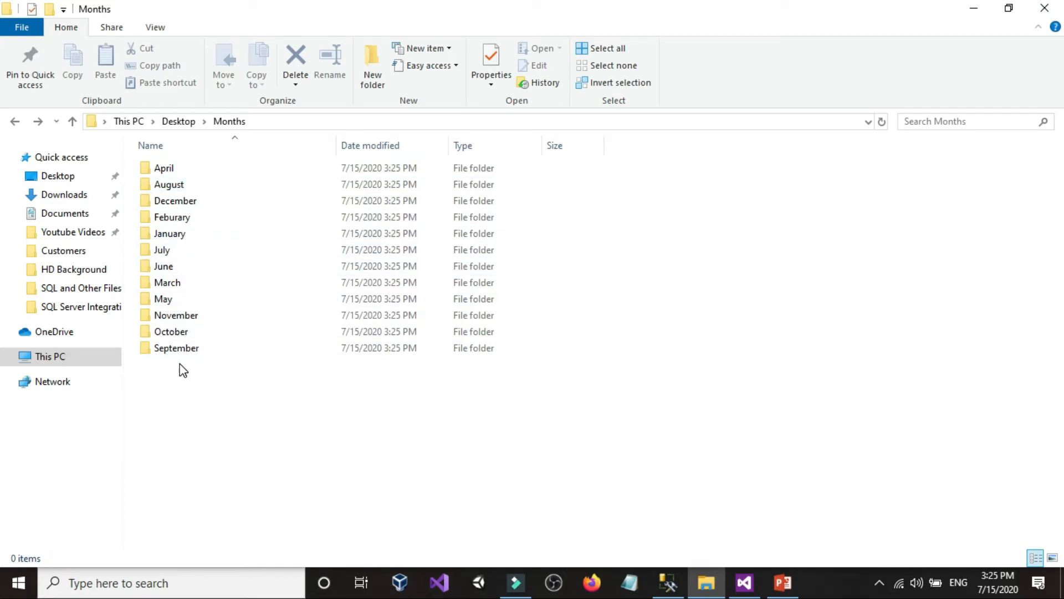
pyautogui.moveTo(182, 364); pyautogui.dragTo(157, 158)
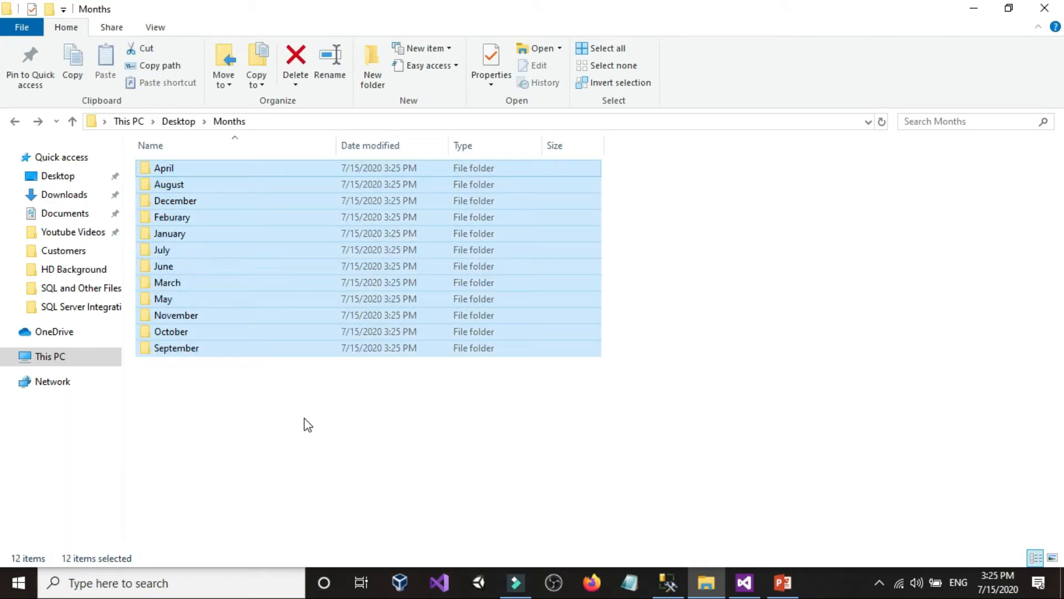
pyautogui.press('Delete')
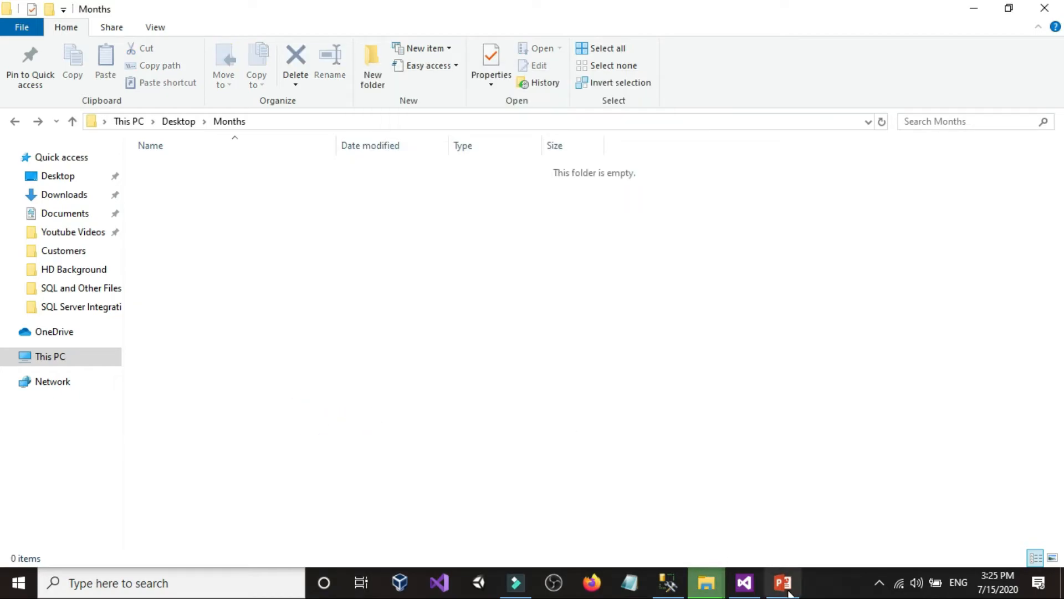
pyautogui.click(754, 583)
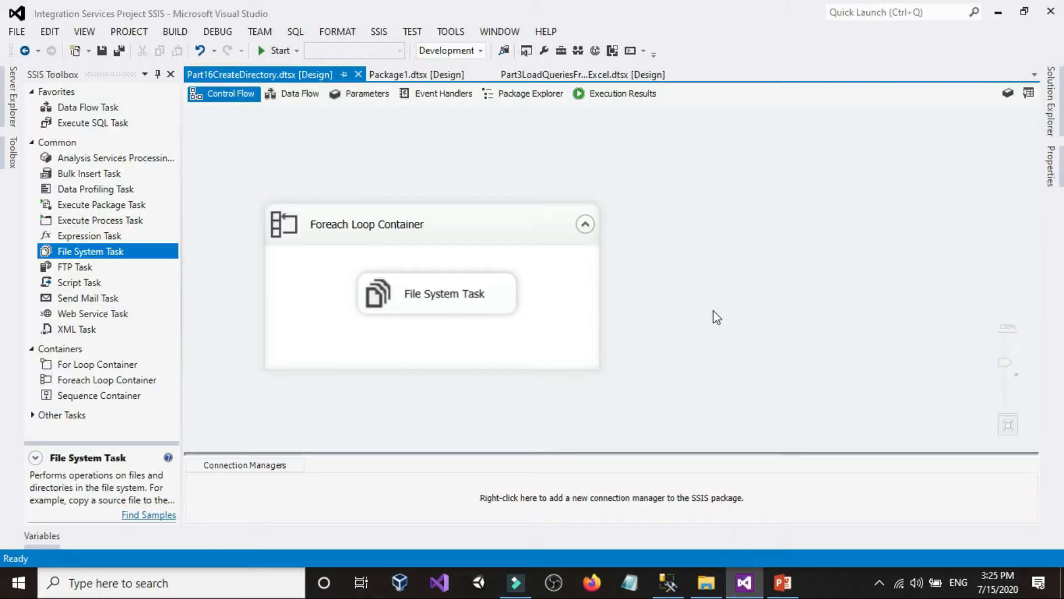
# Step: Show the package variables and open the FullFolderPath expression in a maximized Expression Builder
pyautogui.rightClick(650, 209)
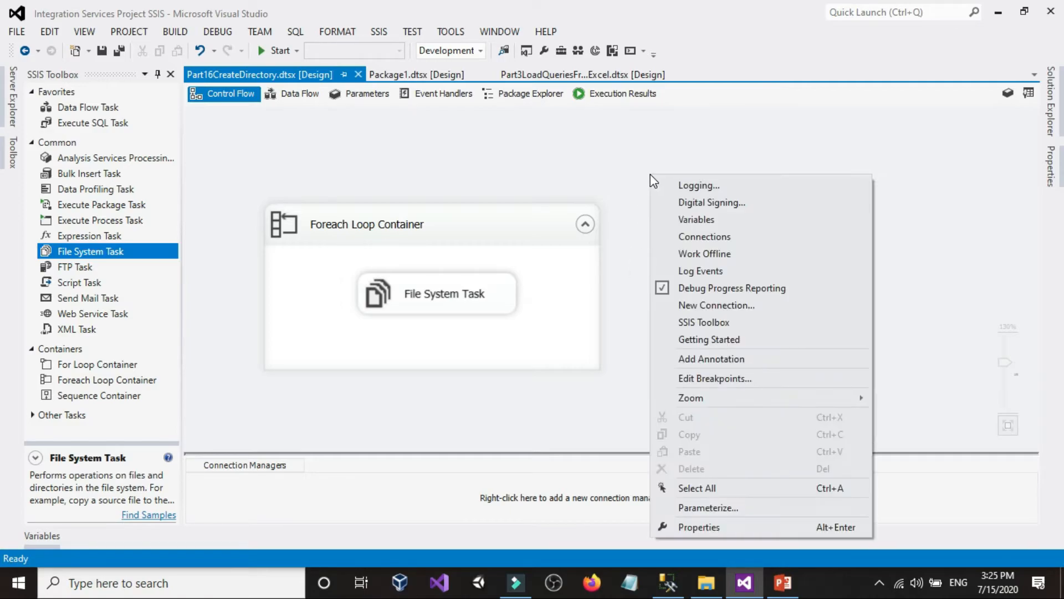
pyautogui.click(677, 219)
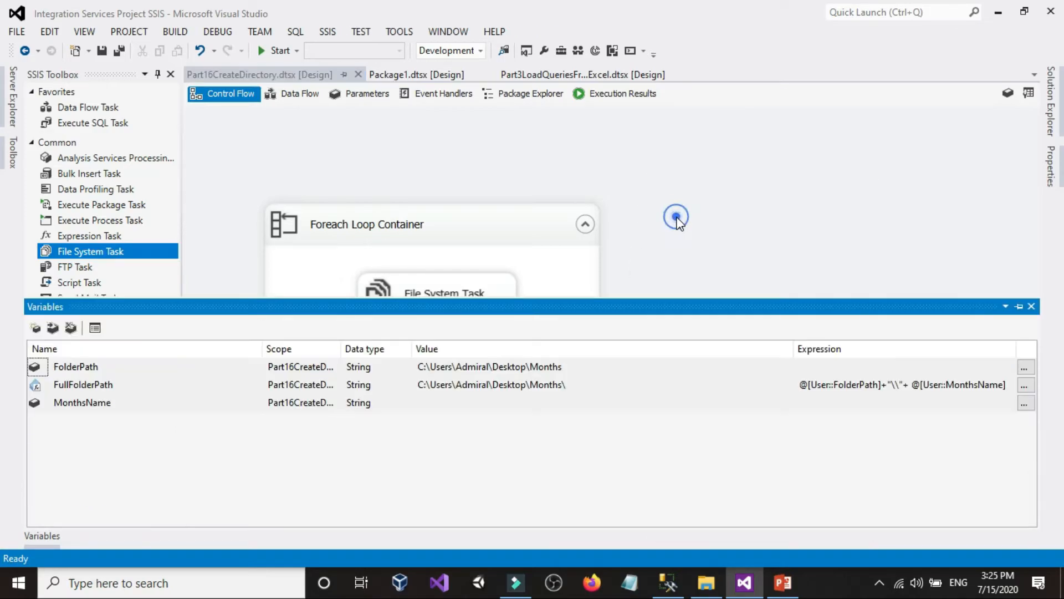
pyautogui.click(1019, 308)
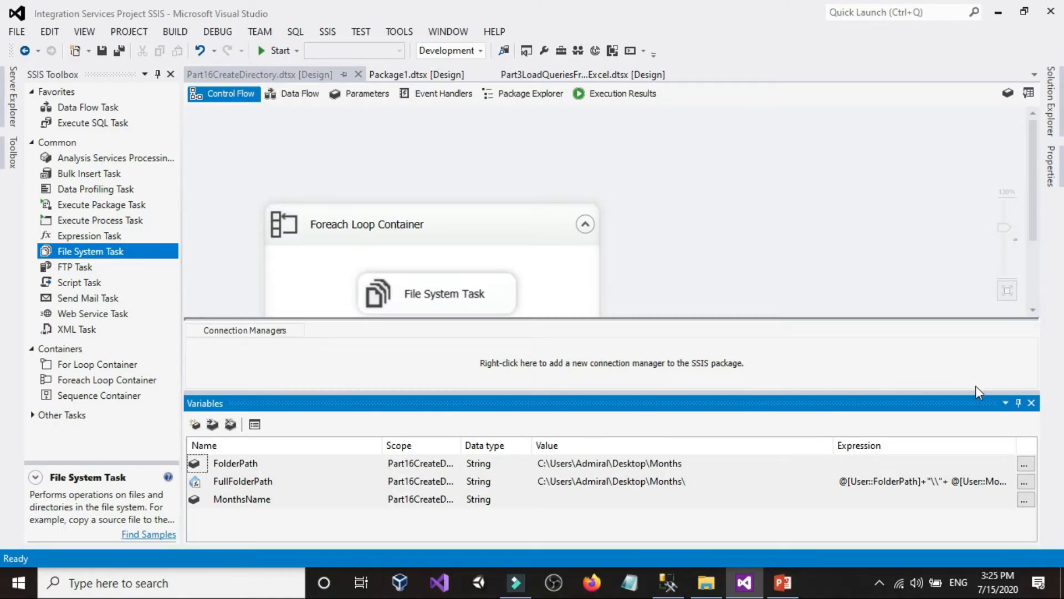
pyautogui.click(1018, 402)
pyautogui.rightClick(739, 168)
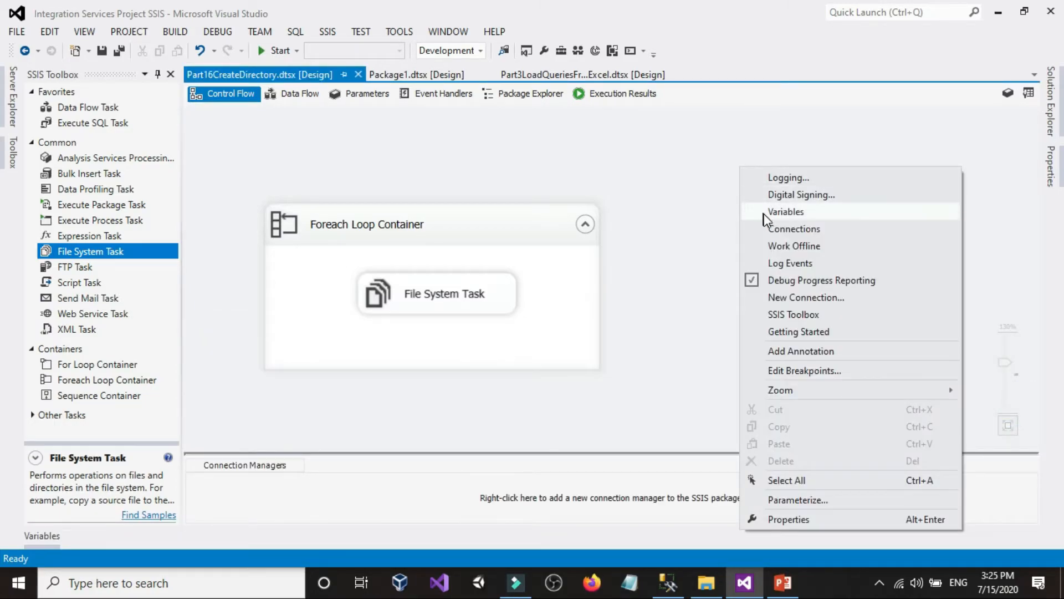
pyautogui.click(786, 211)
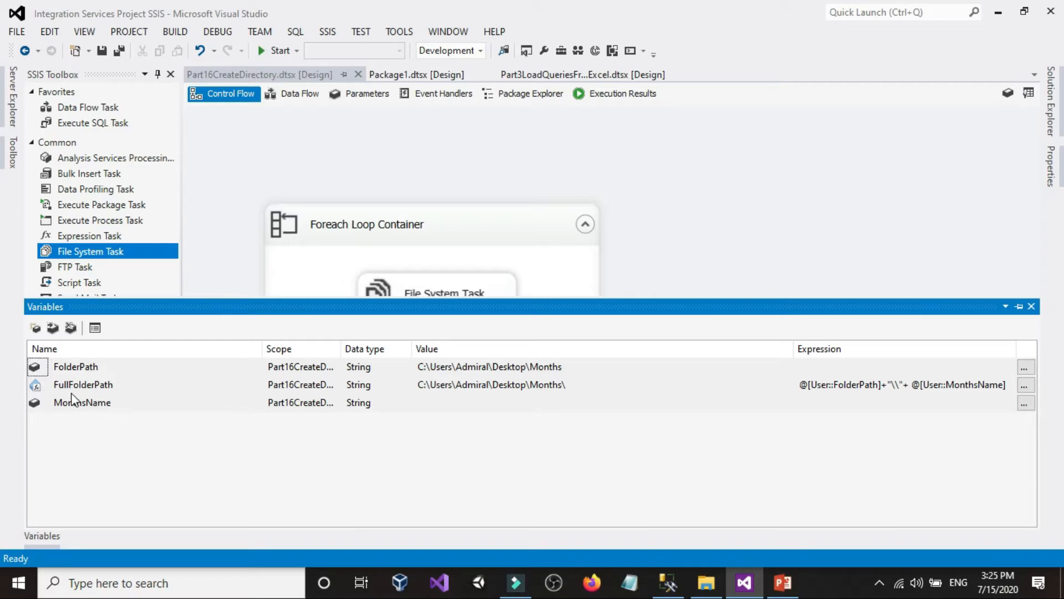
pyautogui.click(990, 388)
pyautogui.click(1023, 385)
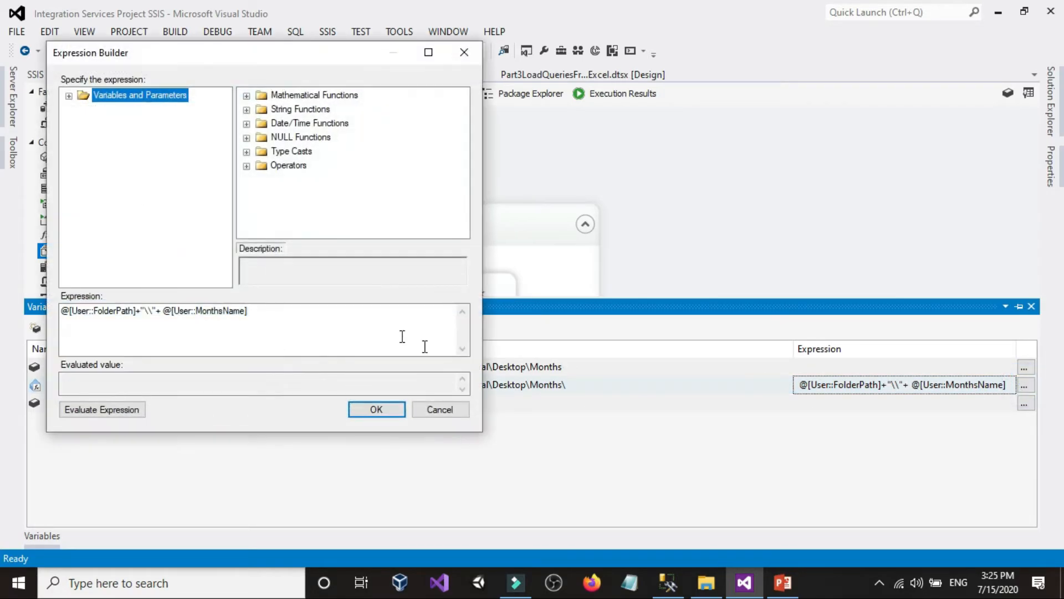
pyautogui.click(429, 54)
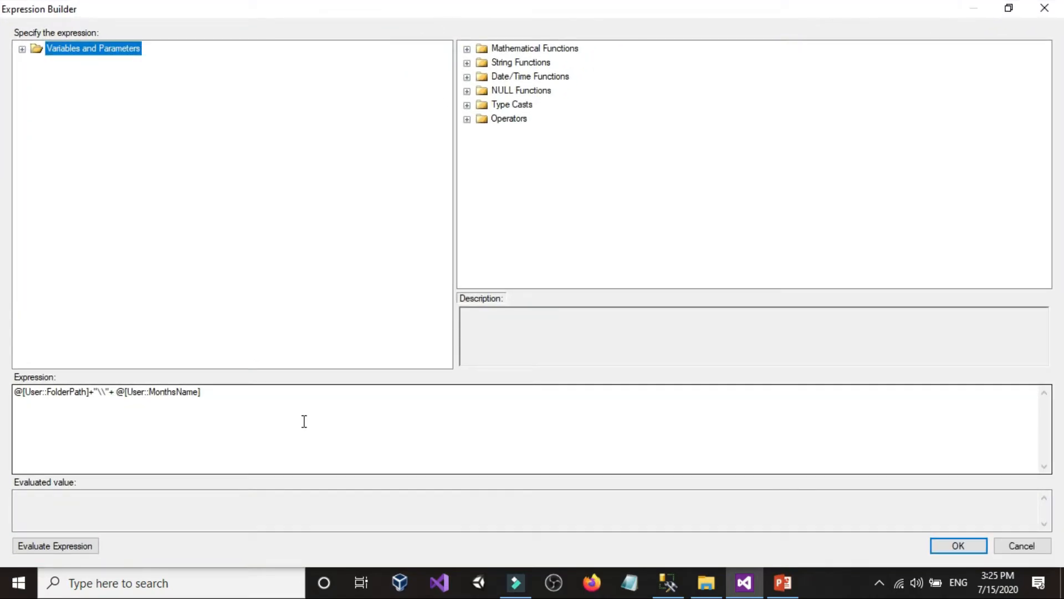
# Step: Evaluate the existing FullFolderPath expression in the Expression Builder
pyautogui.click(252, 397)
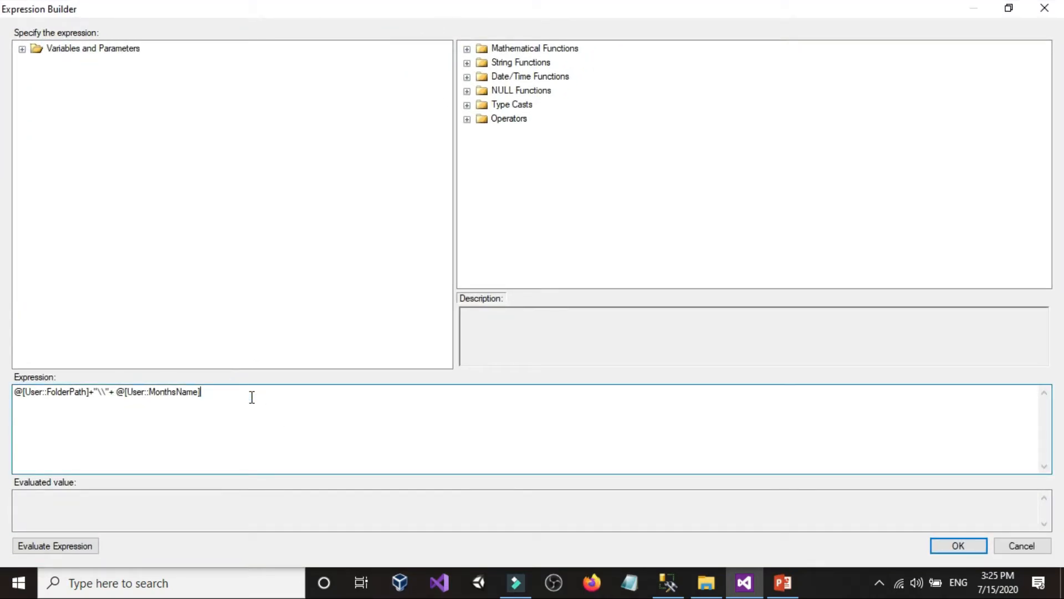
pyautogui.click(233, 395)
pyautogui.click(78, 546)
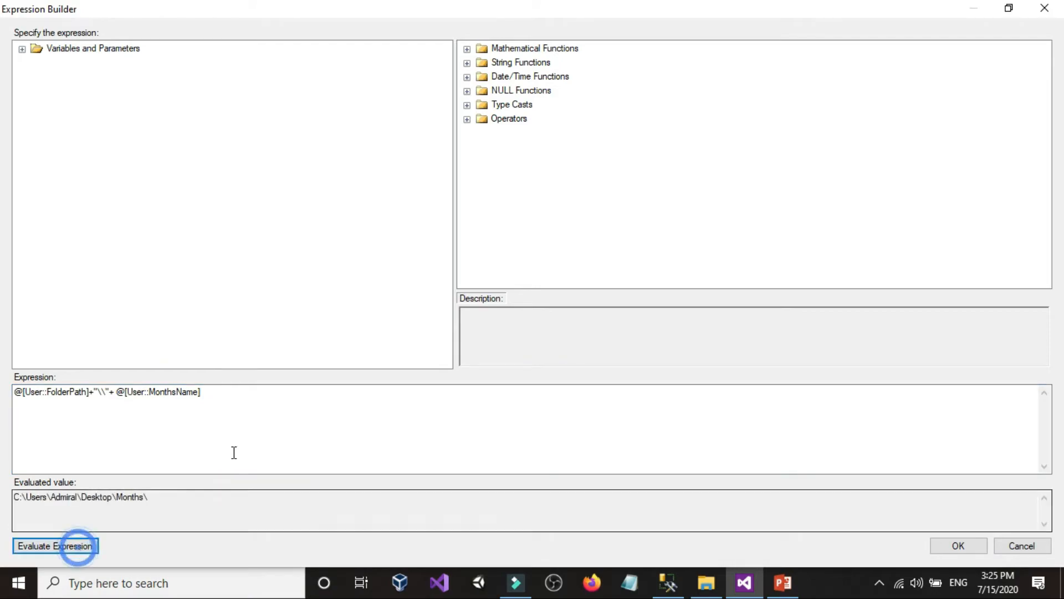
# Step: Append +"_"+ after @[User::MonthsName] in the expression and try to evaluate it
pyautogui.click(281, 413)
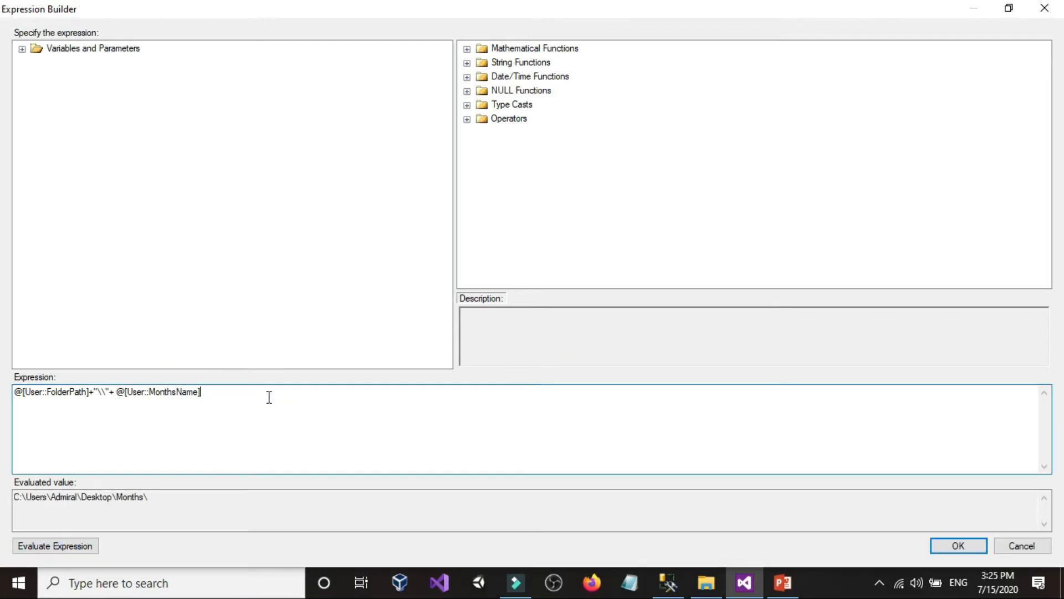
pyautogui.write('+"')
pyautogui.write('+')
pyautogui.press('BackSpace')
pyautogui.write('_"+')
pyautogui.click(85, 545)
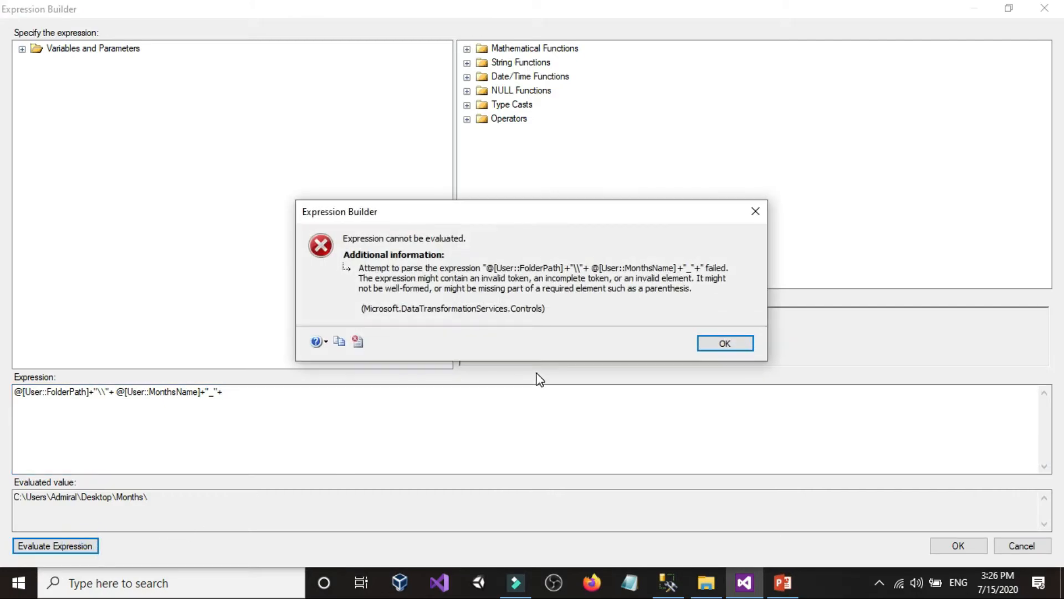
pyautogui.click(725, 343)
# Step: Remove the trailing plus sign after "_" and evaluate the expression again, returning to the expression's end
pyautogui.click(270, 411)
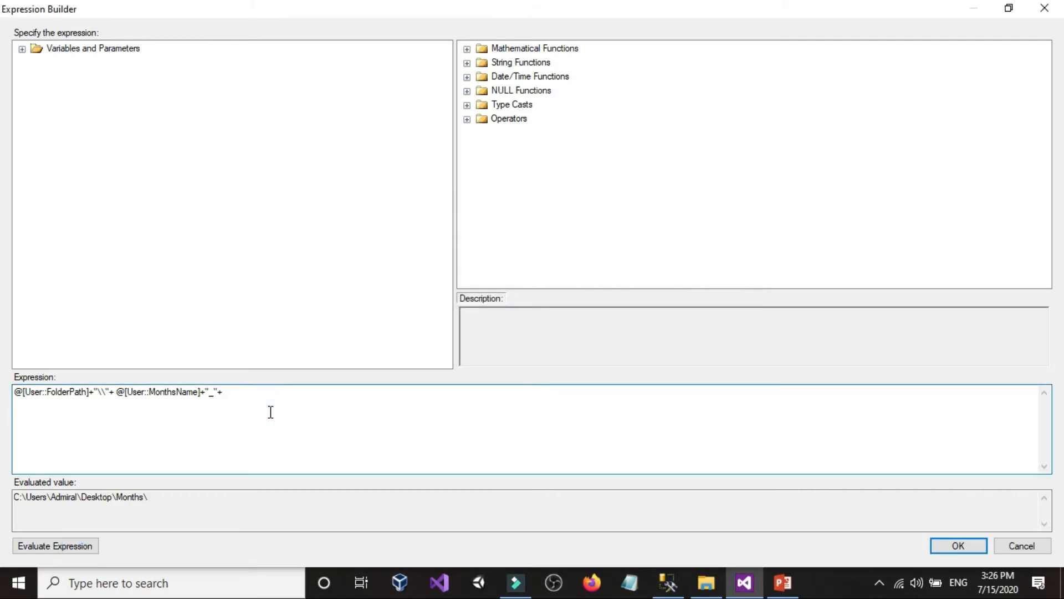
pyautogui.press('BackSpace')
pyautogui.click(99, 546)
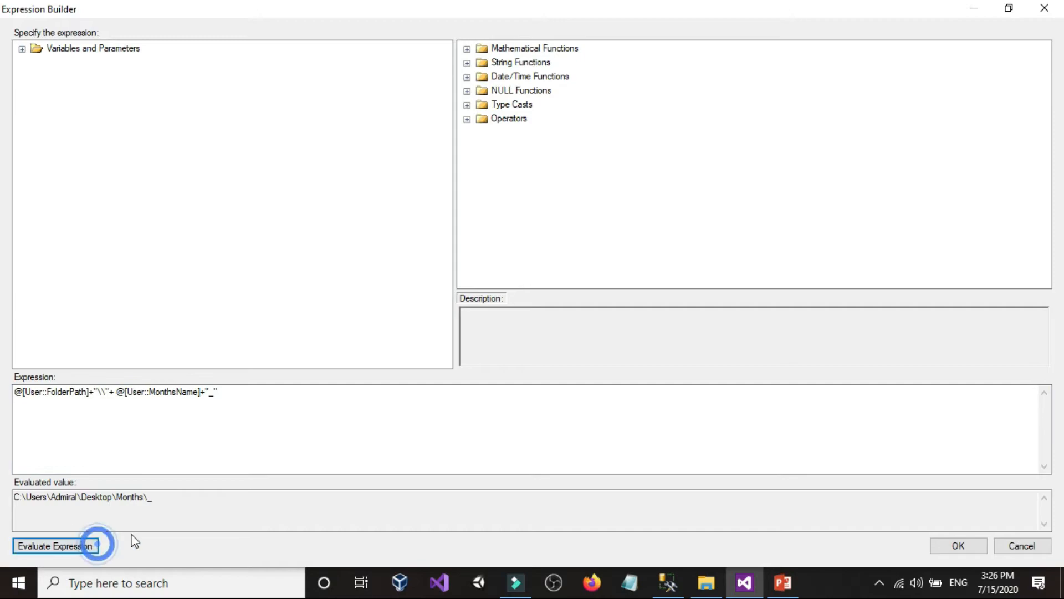
pyautogui.click(281, 403)
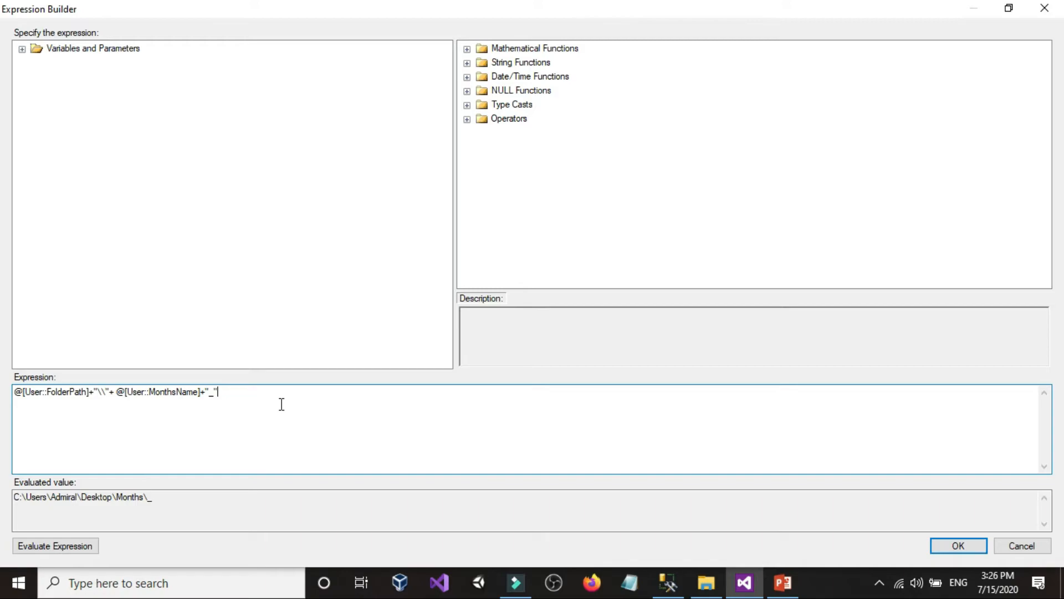
# Step: Append + GETDATE() to the end of the FullFolderPath expression and try to evaluate it
pyautogui.write('+')
pyautogui.click(466, 77)
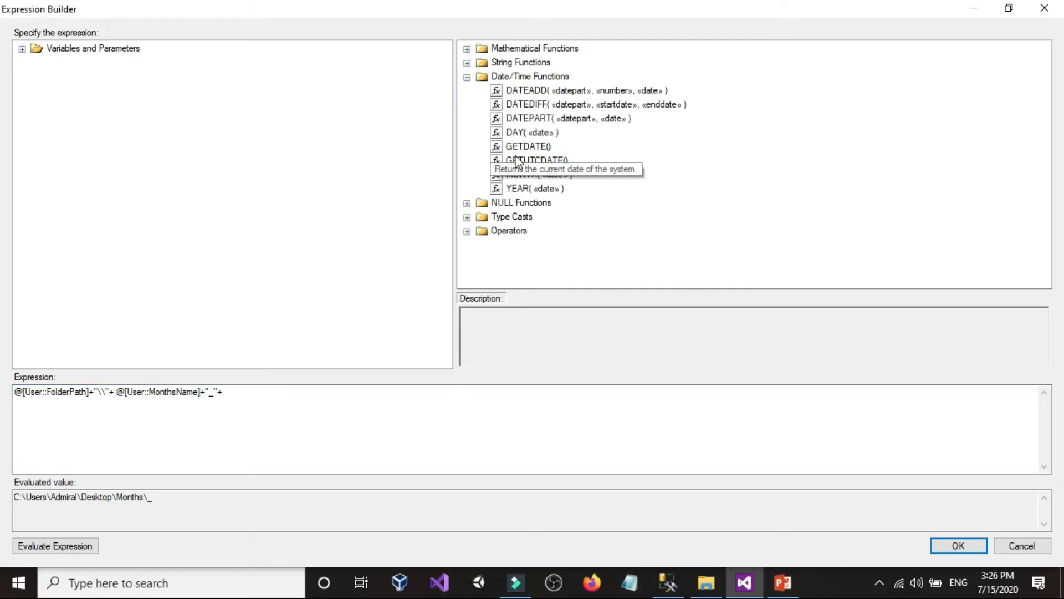
pyautogui.moveTo(518, 147); pyautogui.dragTo(352, 395)
pyautogui.click(349, 395)
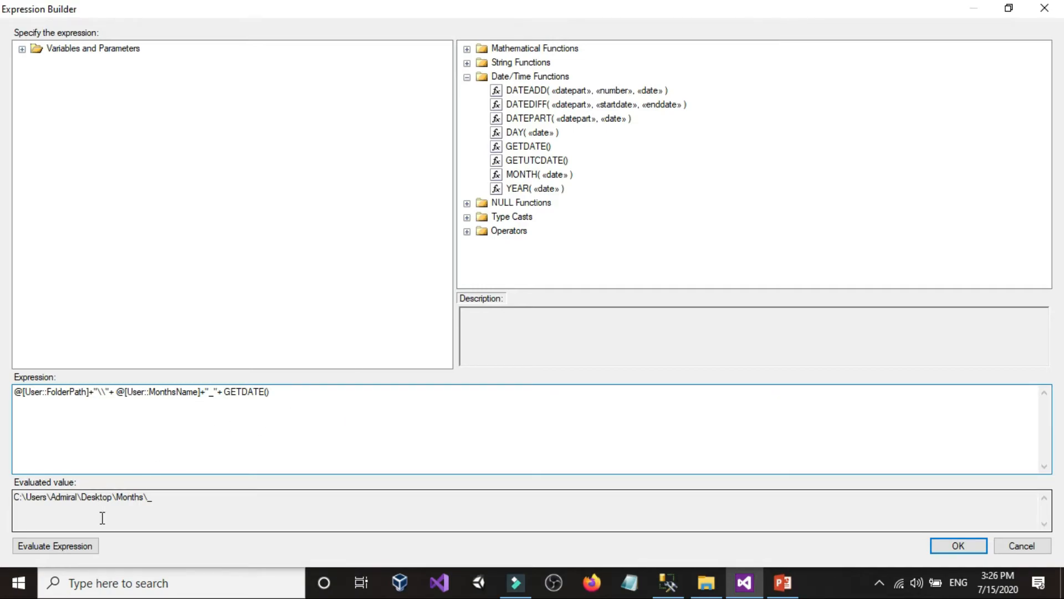
pyautogui.click(82, 548)
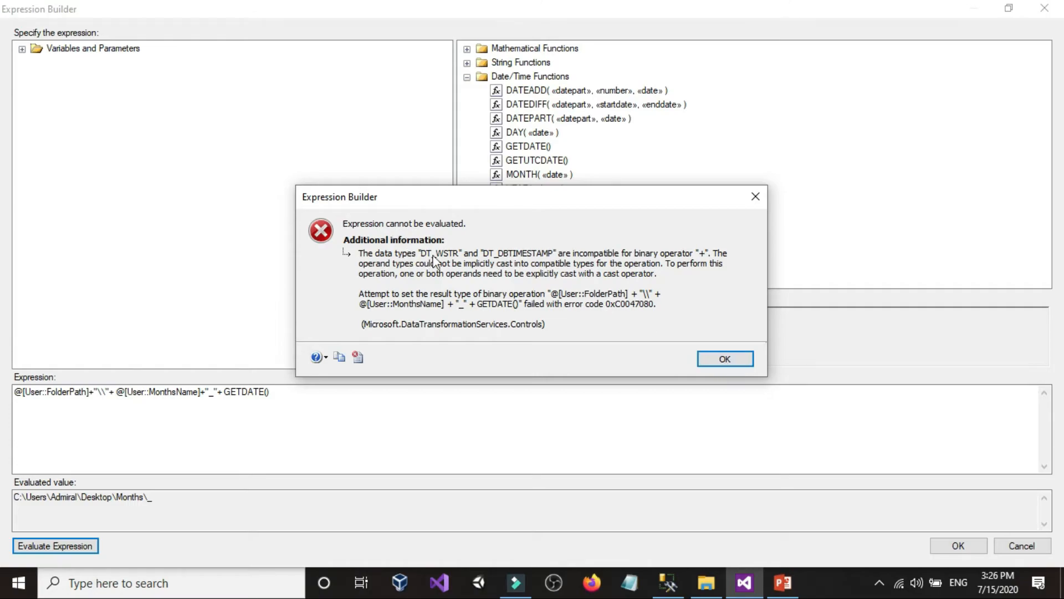
pyautogui.click(714, 359)
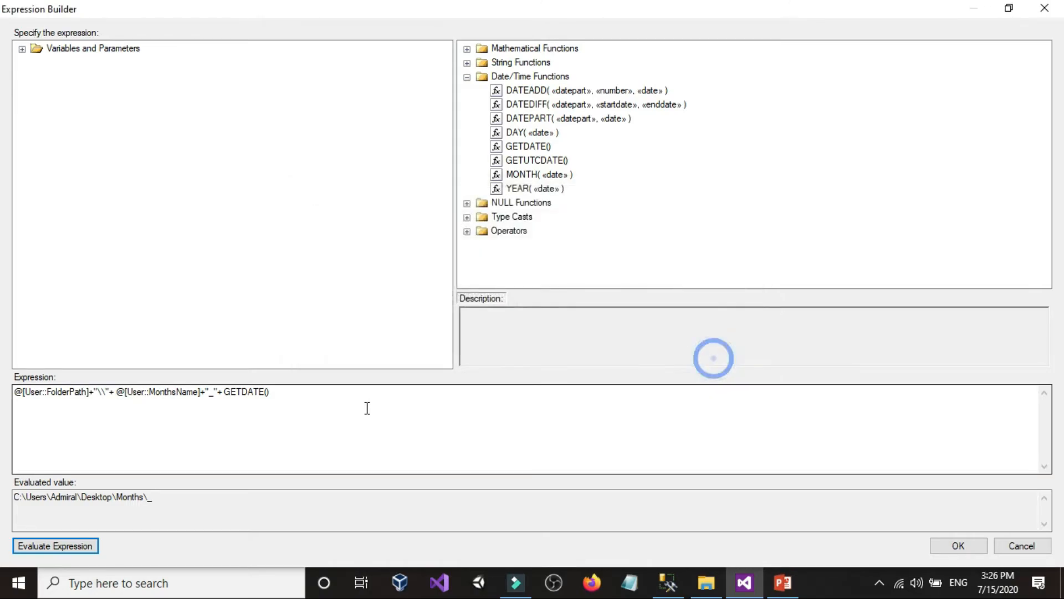
# Step: Look up the string type casts and insert the cast (DT_STR,50,1252) directly before GETDATE() in the expression
pyautogui.click(225, 395)
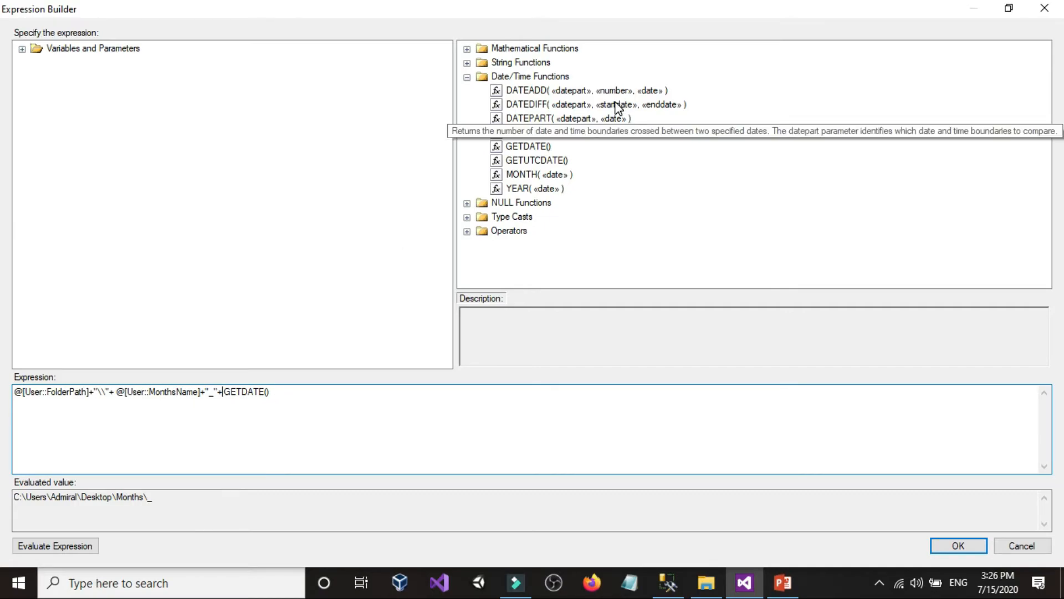
pyautogui.click(468, 76)
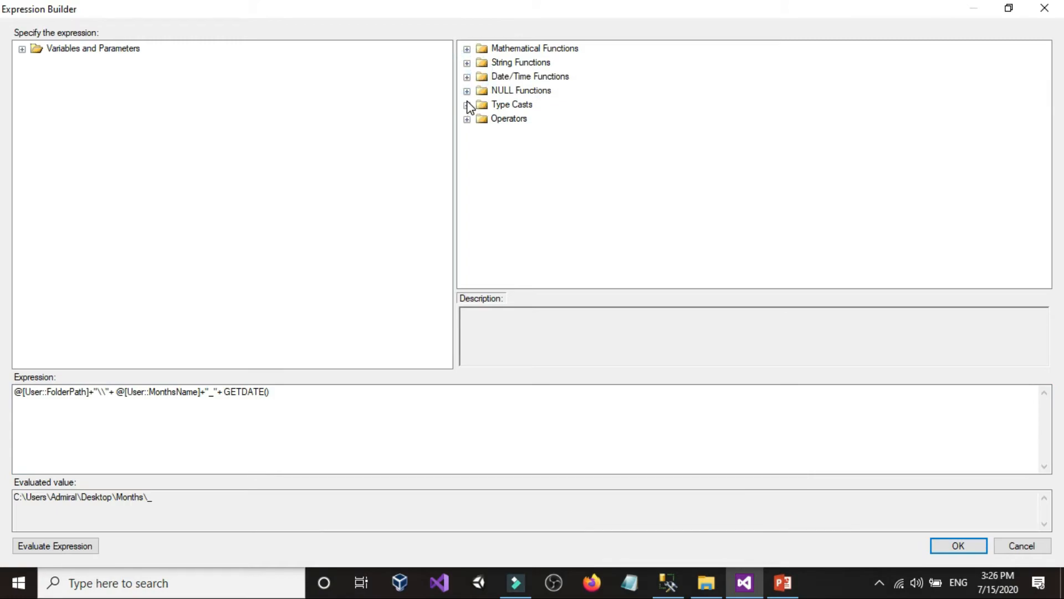
pyautogui.click(467, 105)
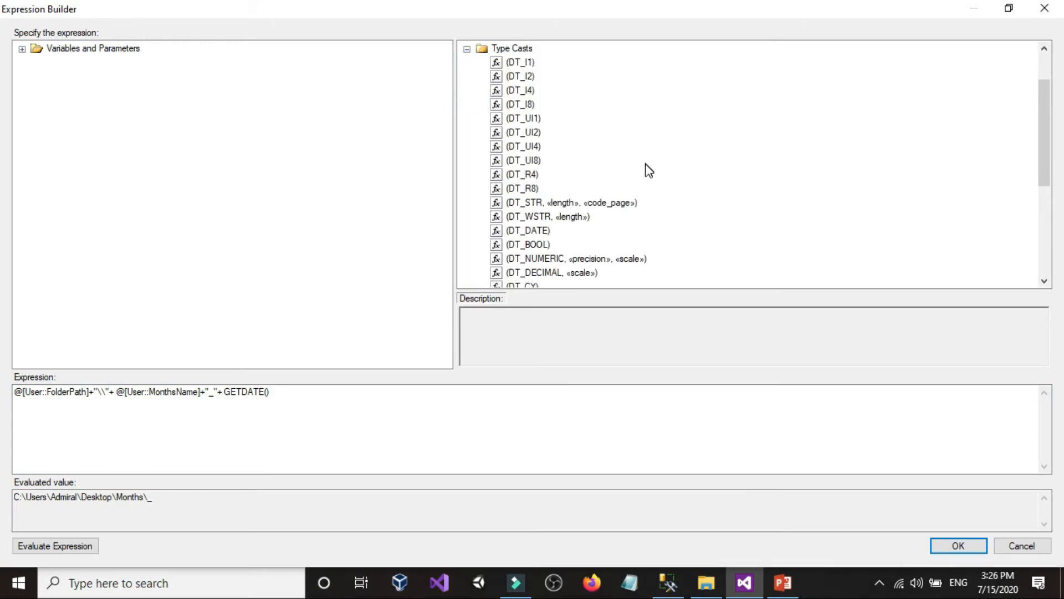
pyautogui.click(542, 217)
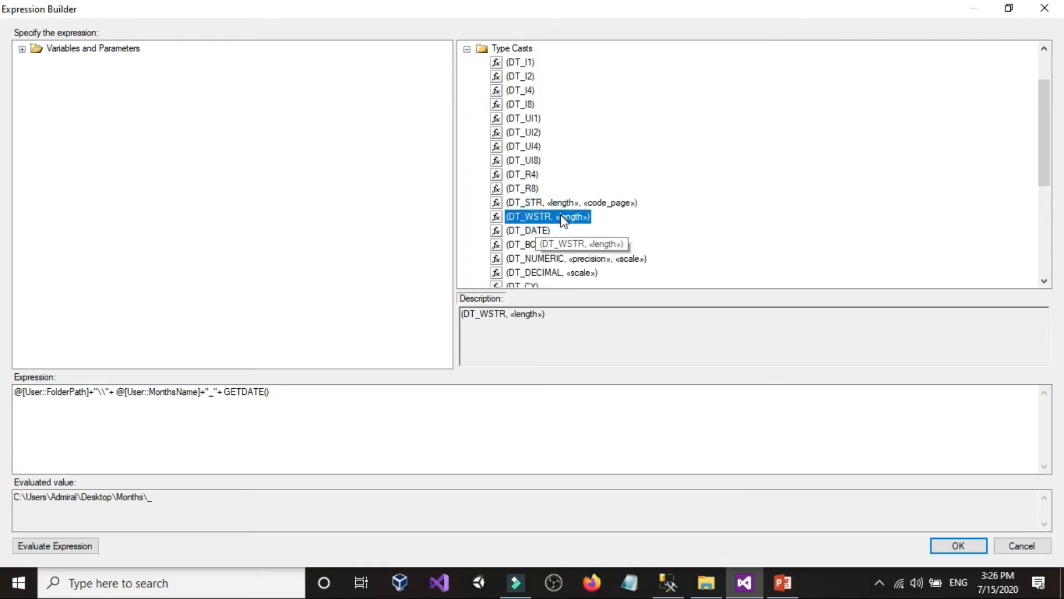
pyautogui.scroll(-1, 563, 220)
pyautogui.scroll(1, 561, 218)
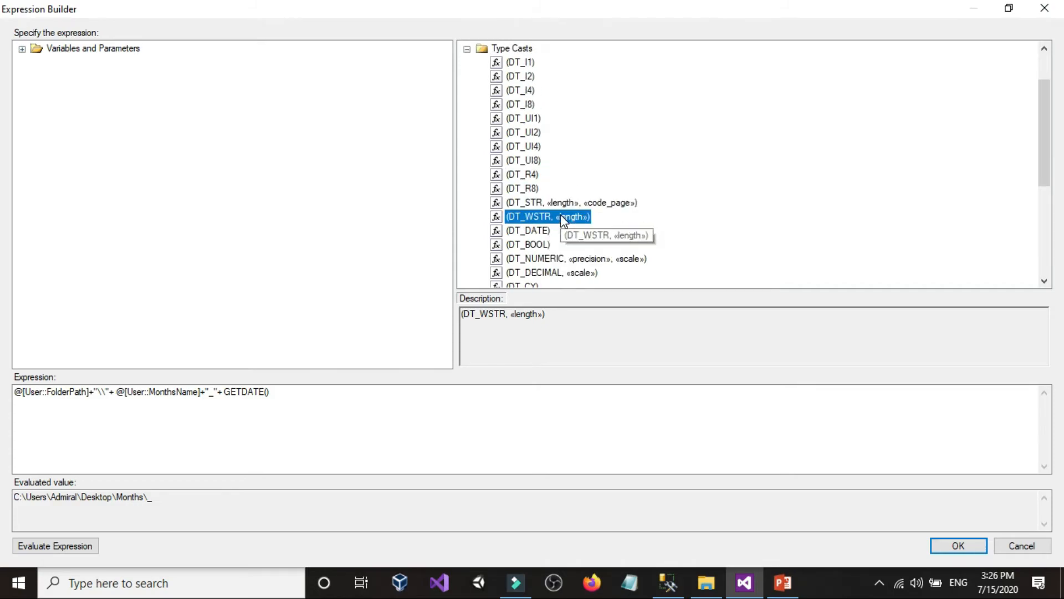
pyautogui.click(574, 202)
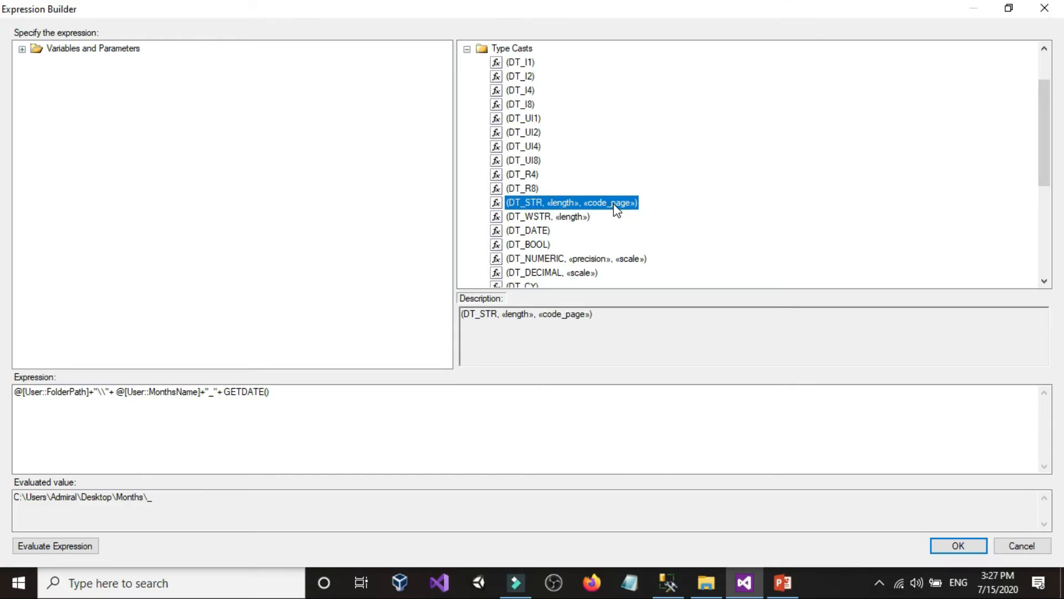
pyautogui.click(204, 395)
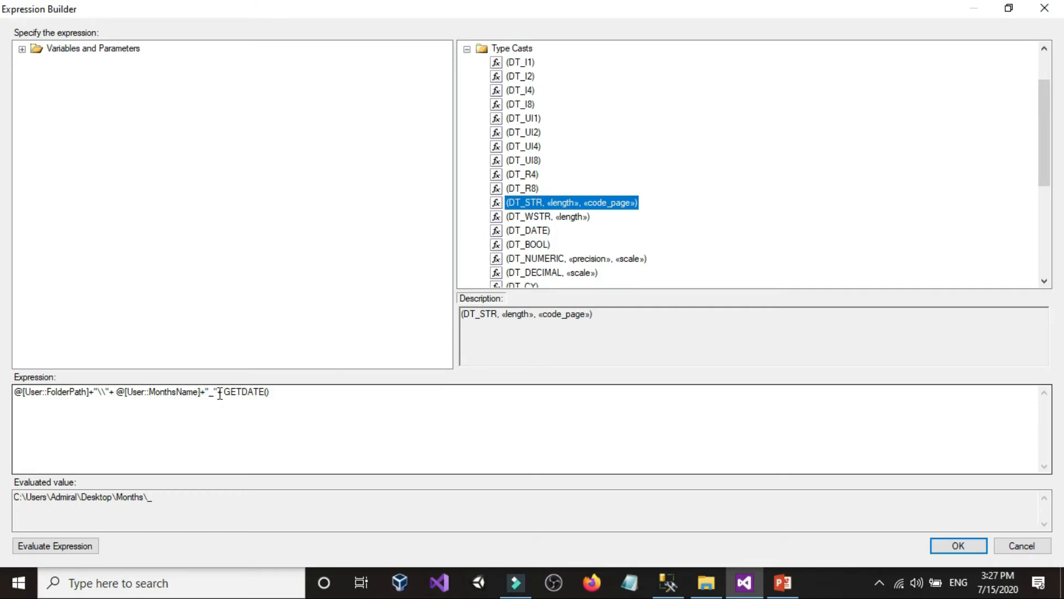
pyautogui.click(220, 393)
pyautogui.write('+')
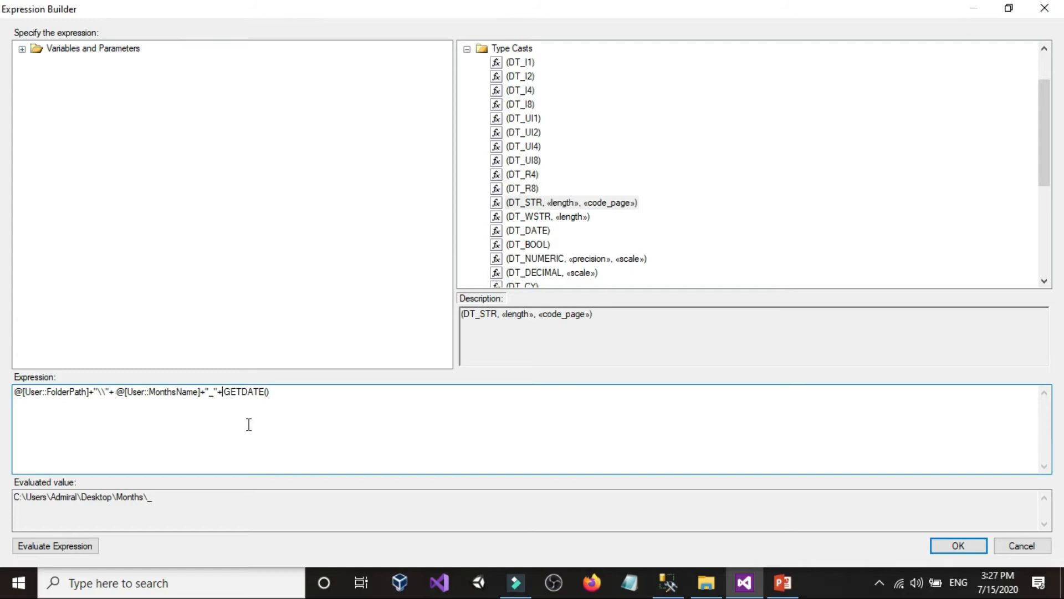
pyautogui.write('(DT_STR,50')
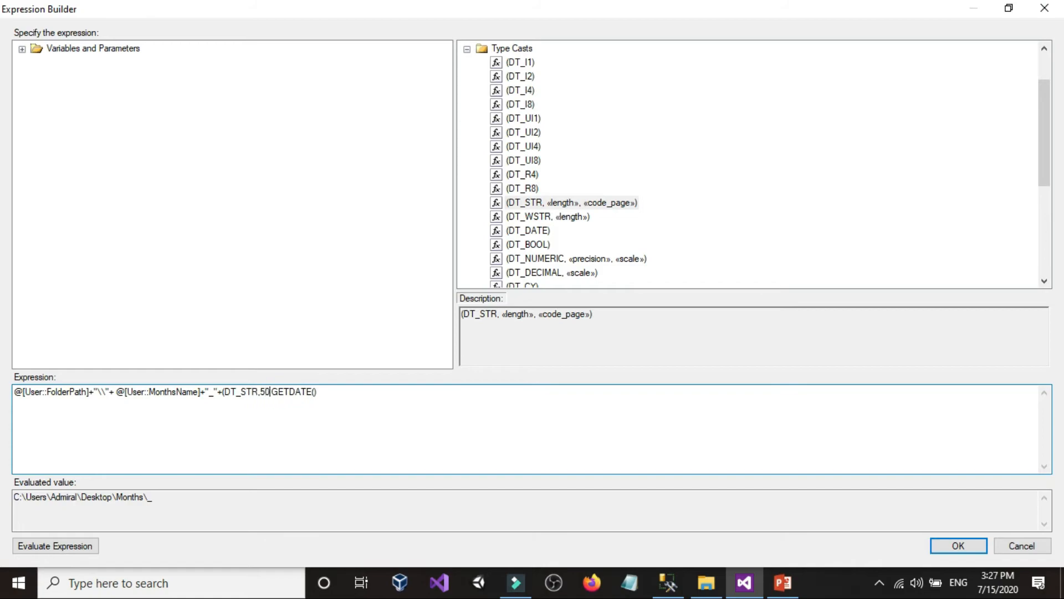
pyautogui.write(',1252)')
# Step: Evaluate the cast expression and examine the date and time part of the evaluated path
pyautogui.click(93, 549)
pyautogui.moveTo(222, 499); pyautogui.dragTo(277, 497)
pyautogui.click(281, 500)
pyautogui.click(206, 497)
pyautogui.click(244, 495)
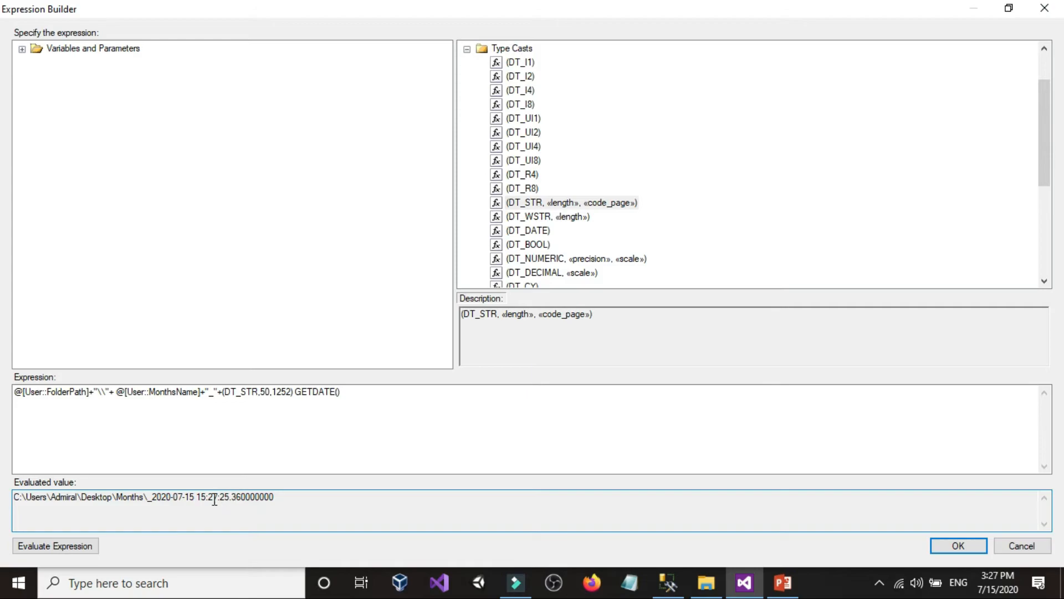
pyautogui.moveTo(178, 497); pyautogui.dragTo(265, 497)
# Step: Wrap GETDATE() in a Month() function after the (DT_STR,50,1252) cast and evaluate the expression
pyautogui.click(293, 392)
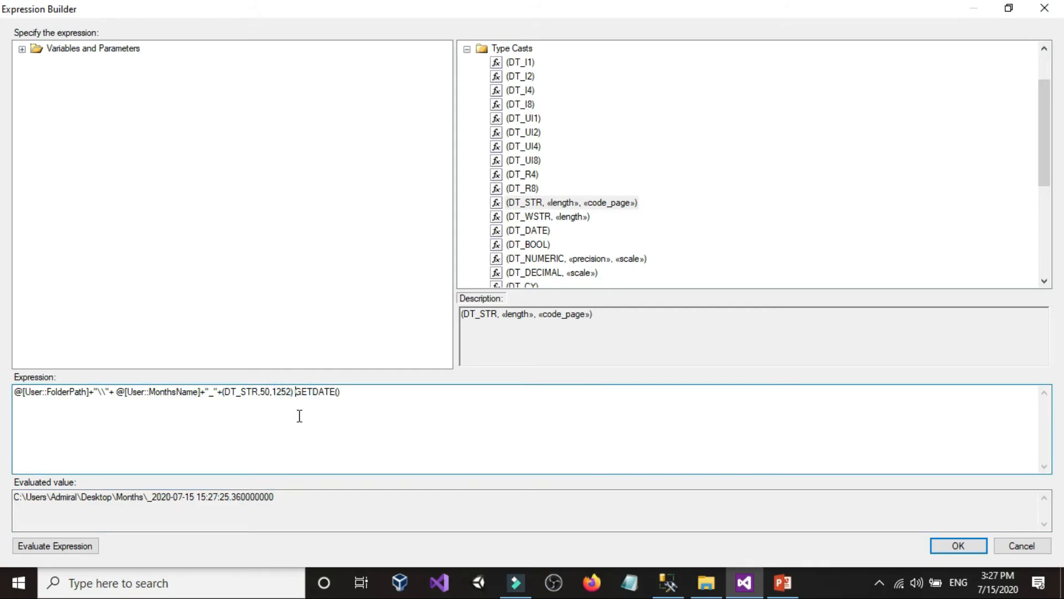
pyautogui.write('Moth')
pyautogui.press('BackSpace')
pyautogui.click(299, 416)
pyautogui.write('nth')
pyautogui.press('BackSpace')
pyautogui.press('BackSpace')
pyautogui.press('BackSpace')
pyautogui.press('BackSpace')
pyautogui.write('nth(')
pyautogui.press('Right')
pyautogui.press('Right')
pyautogui.press('Right')
pyautogui.press('Right')
pyautogui.press('Right')
pyautogui.press('Right')
pyautogui.press('Right')
pyautogui.press('Right')
pyautogui.write(')')
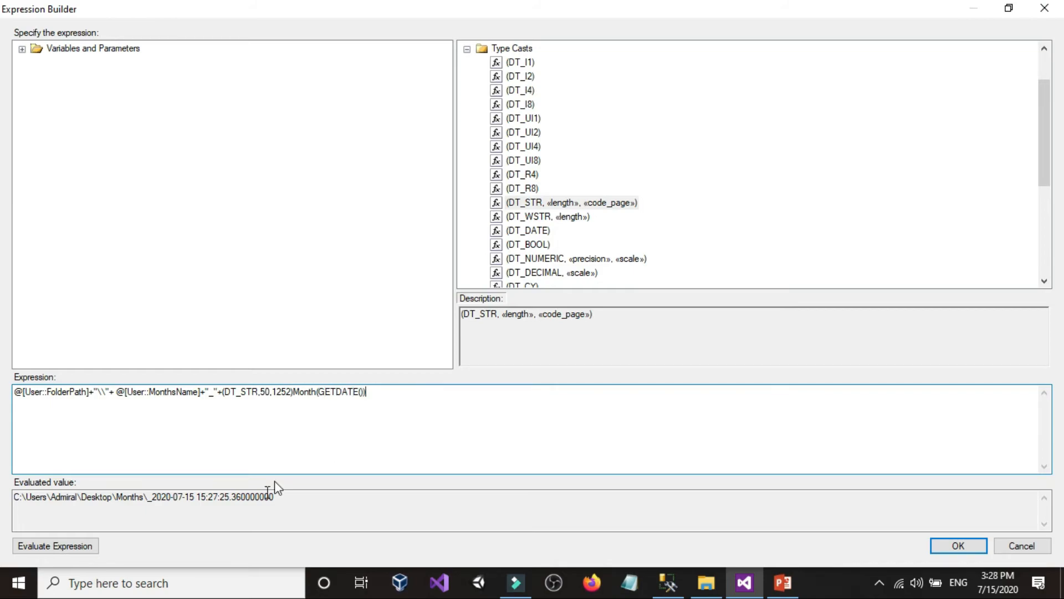
pyautogui.click(90, 548)
pyautogui.click(166, 497)
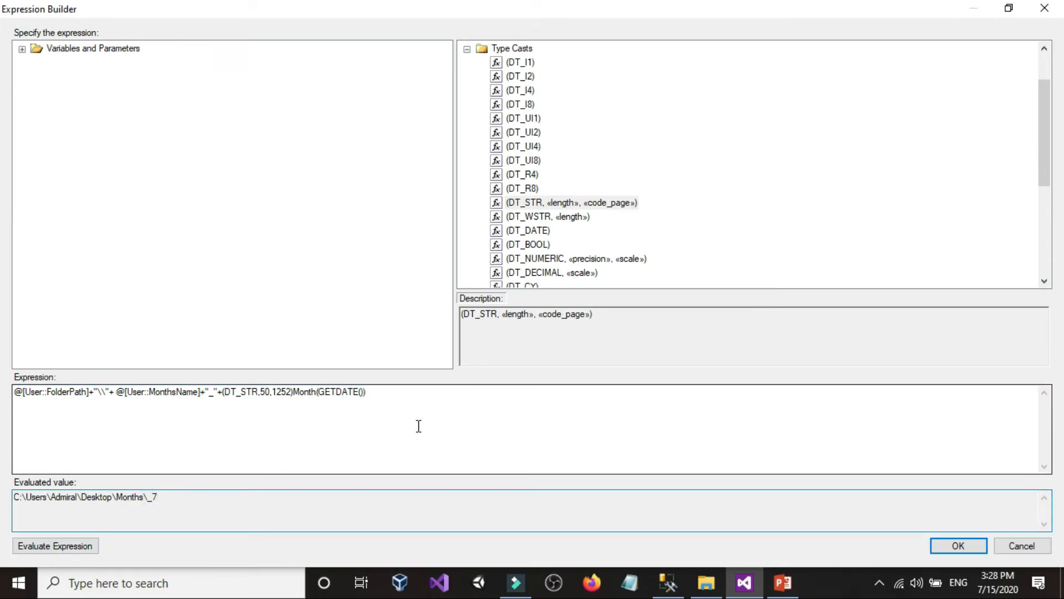
# Step: Append +"-" after the Month(GETDATE()) part and evaluate the expression
pyautogui.click(408, 404)
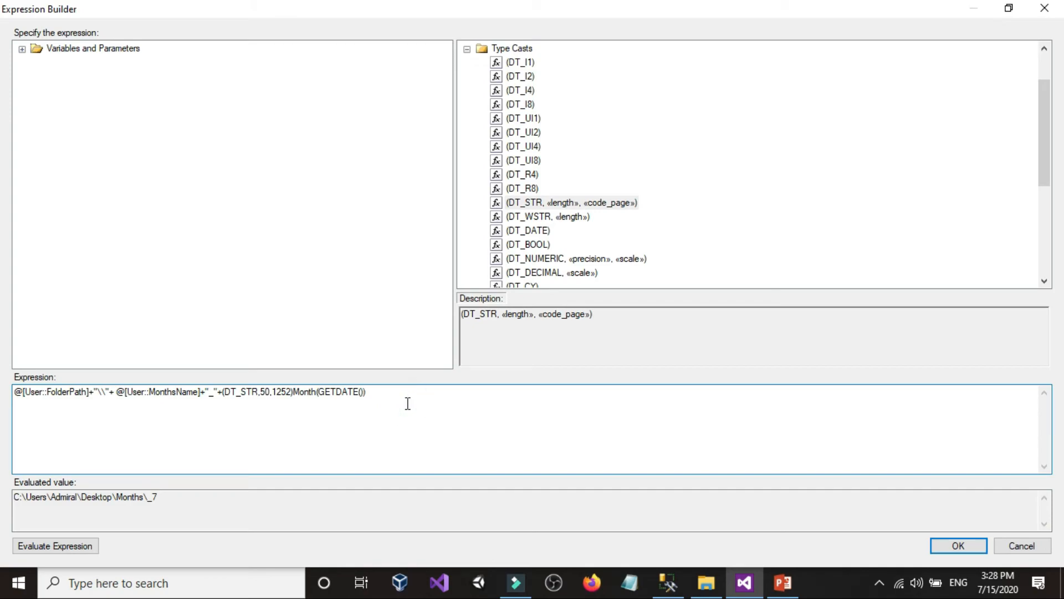
pyautogui.write('+')
pyautogui.write('"-"')
pyautogui.click(56, 545)
# Step: Copy (DT_STR,50,1252)Month(GETDATE()) and paste it at the end of the expression
pyautogui.click(397, 397)
pyautogui.doubleClick(314, 395)
pyautogui.click(300, 394)
pyautogui.doubleClick(299, 395)
pyautogui.click(309, 395)
pyautogui.moveTo(223, 394); pyautogui.dragTo(368, 395)
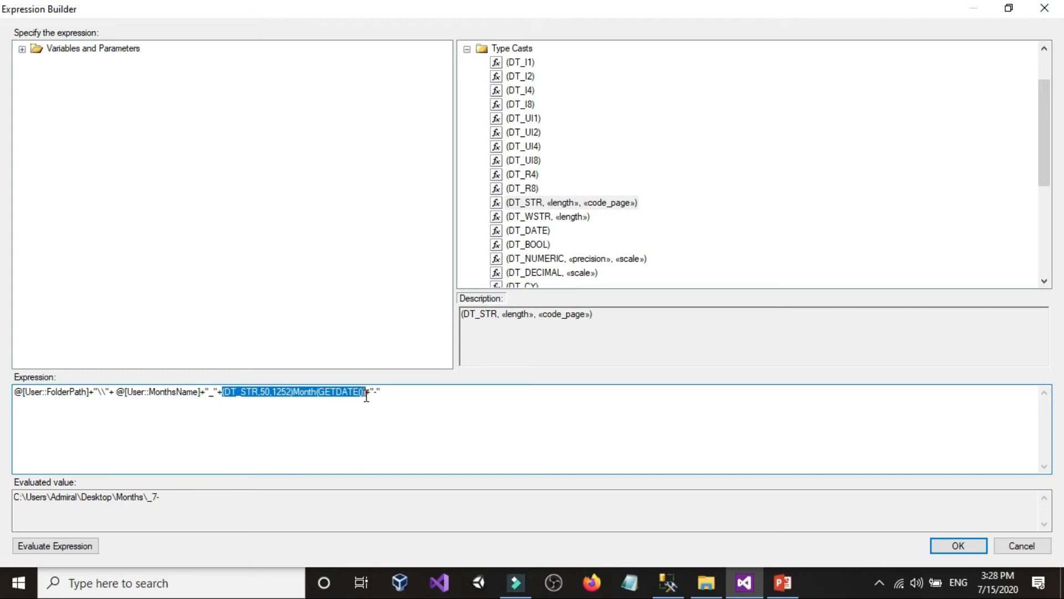
pyautogui.rightClick(349, 396)
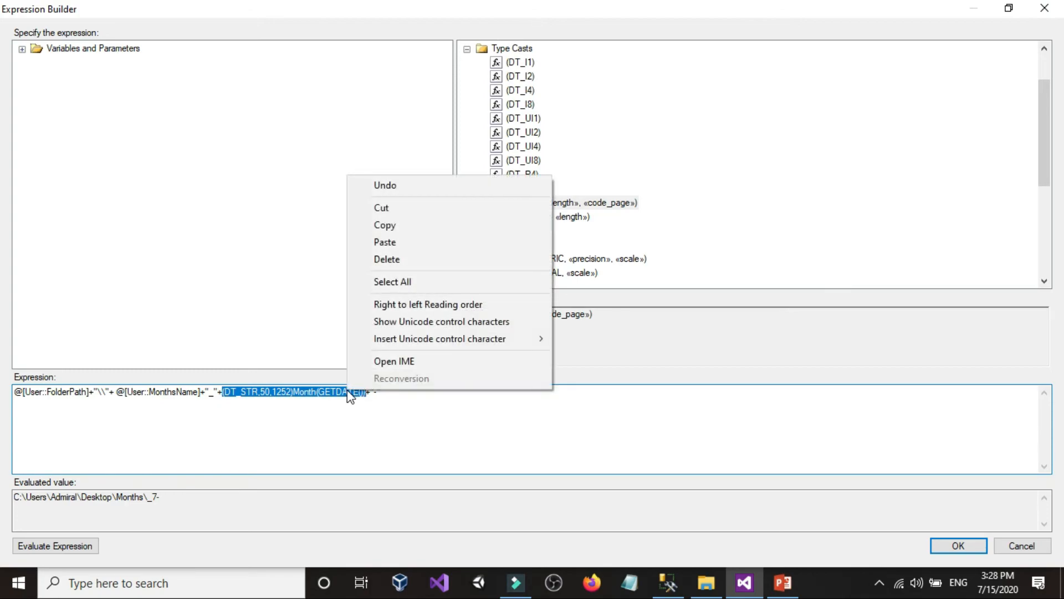
pyautogui.click(389, 226)
pyautogui.click(407, 395)
pyautogui.rightClick(406, 394)
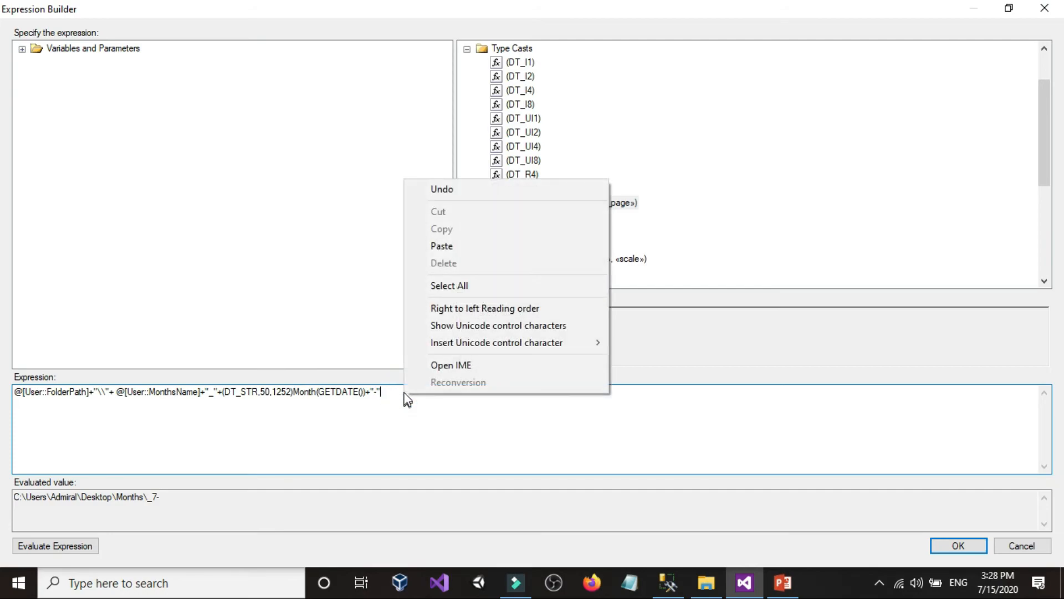
pyautogui.click(434, 246)
# Step: Replace Month with Day in the pasted part of the expression and try to evaluate it
pyautogui.click(474, 395)
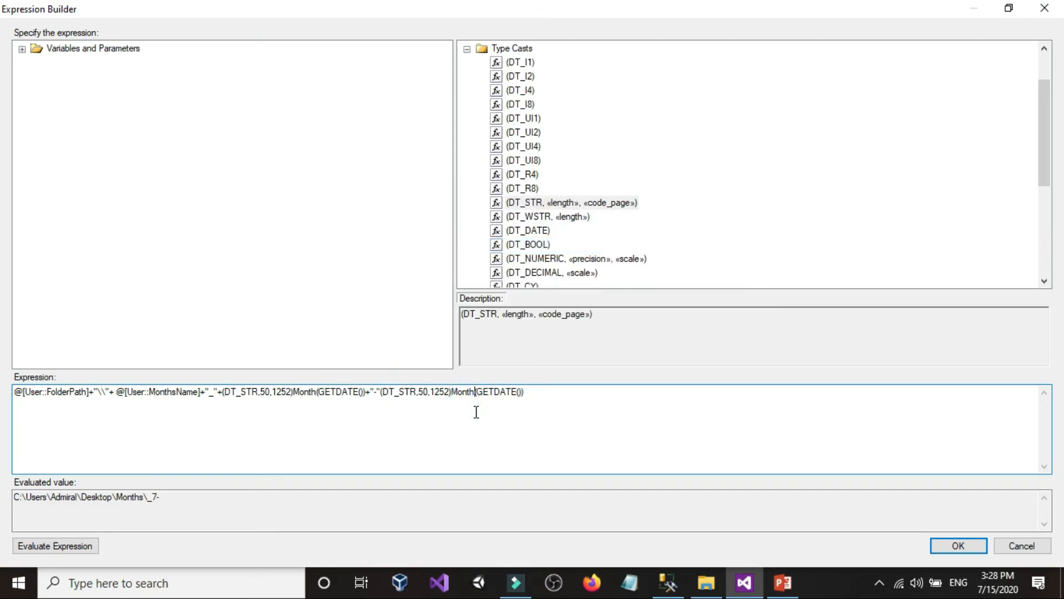
pyautogui.press('BackSpace')
pyautogui.press('BackSpace')
pyautogui.press('BackSpace')
pyautogui.press('BackSpace')
pyautogui.press('BackSpace')
pyautogui.write('Day')
pyautogui.click(97, 545)
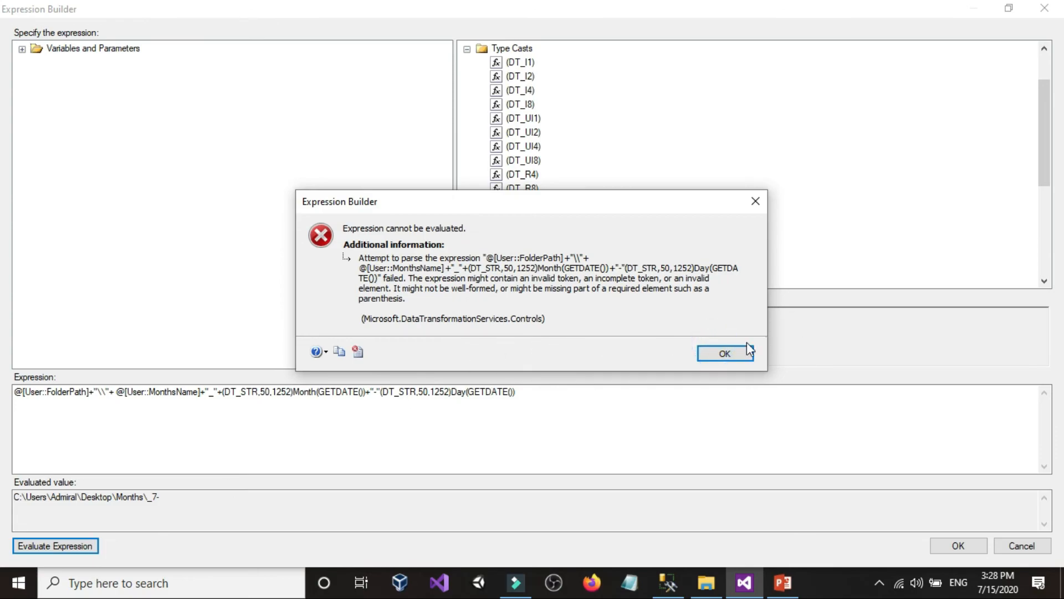
pyautogui.click(733, 351)
# Step: Insert a plus sign between "-" and the (DT_STR,50,1252)Day(GETDATE()) part and evaluate the expression
pyautogui.click(378, 398)
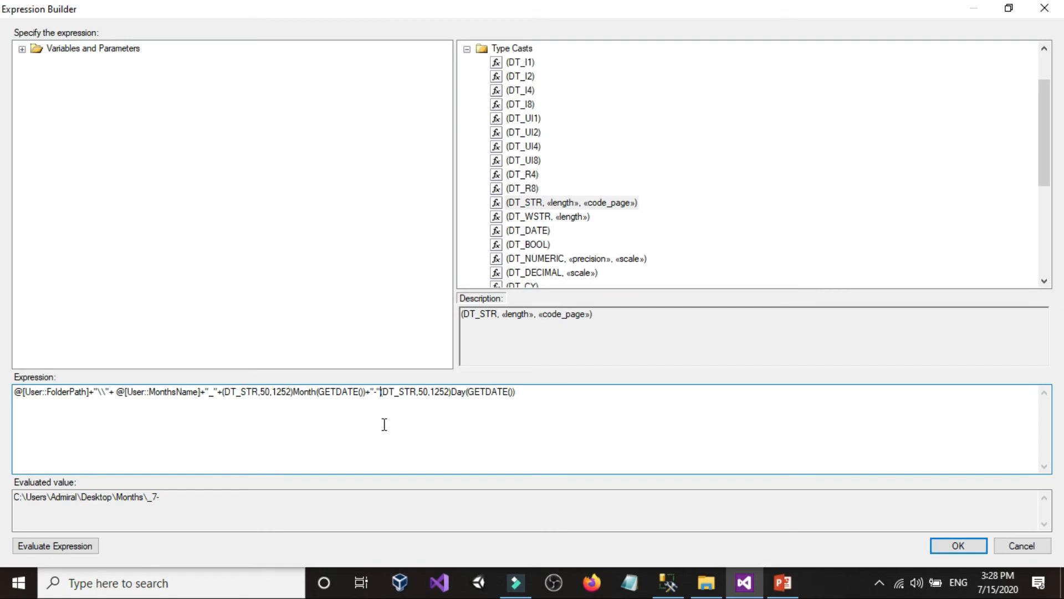
pyautogui.write('+')
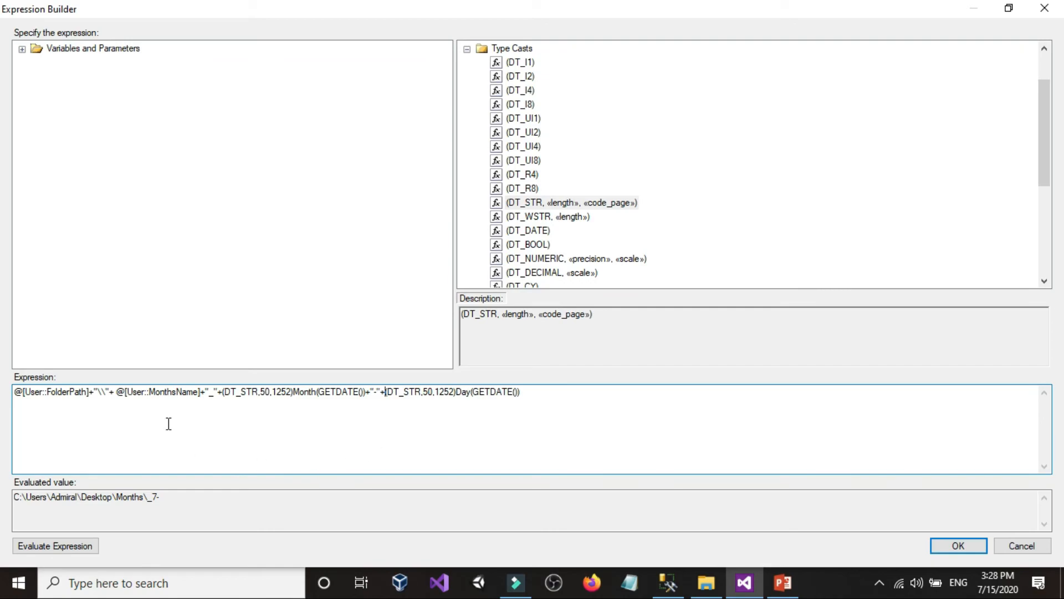
pyautogui.click(69, 547)
pyautogui.click(165, 509)
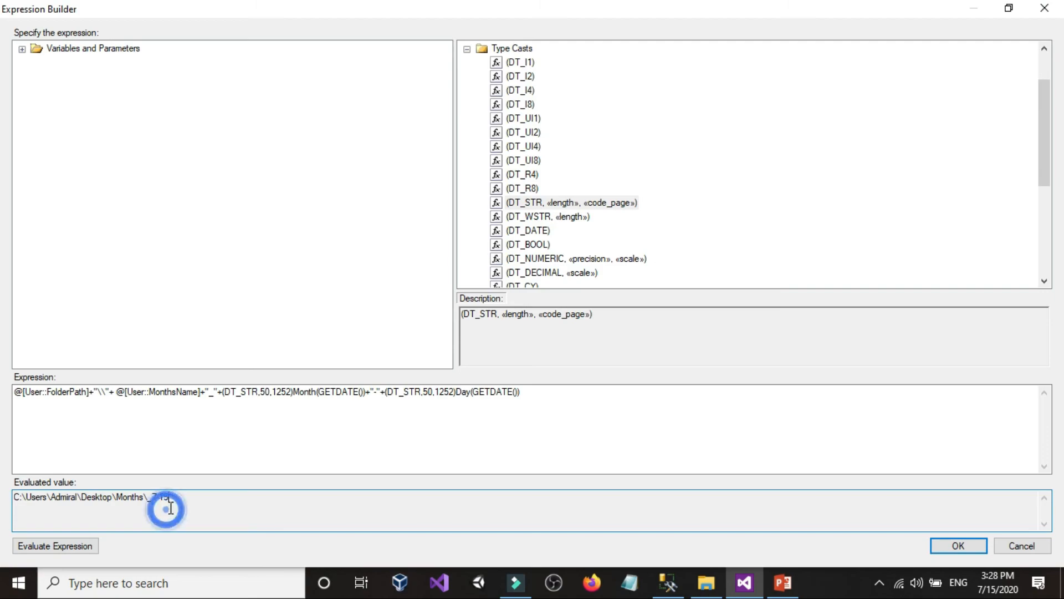
# Step: Append +"-"+(DT_STR,50,1252)Year(GETDATE()) to the expression by reusing the copied month part, and evaluate it
pyautogui.click(535, 398)
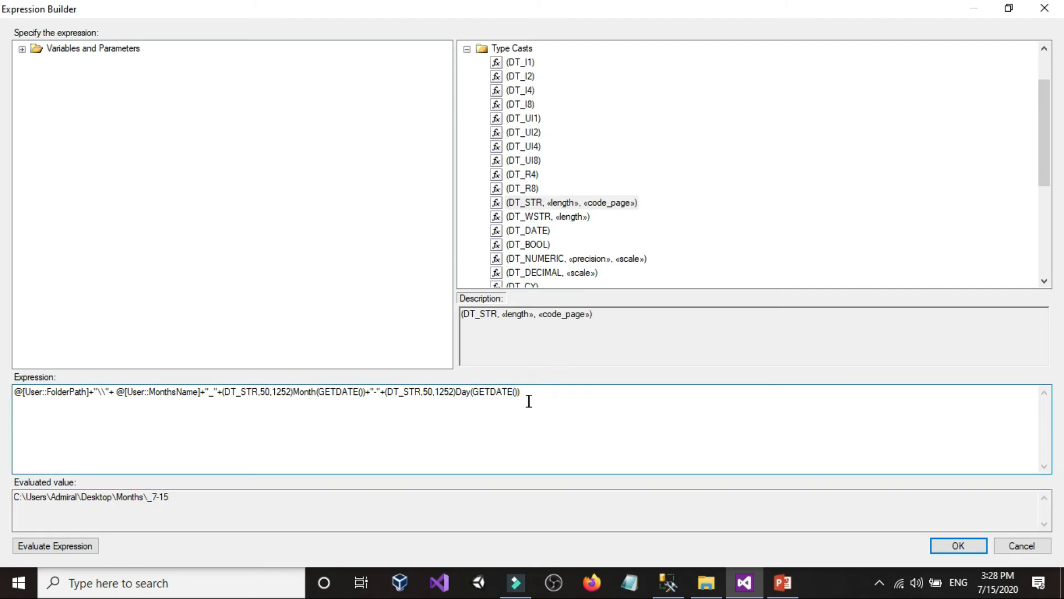
pyautogui.write('+"-"+')
pyautogui.hotkey('ctrl', 'v')
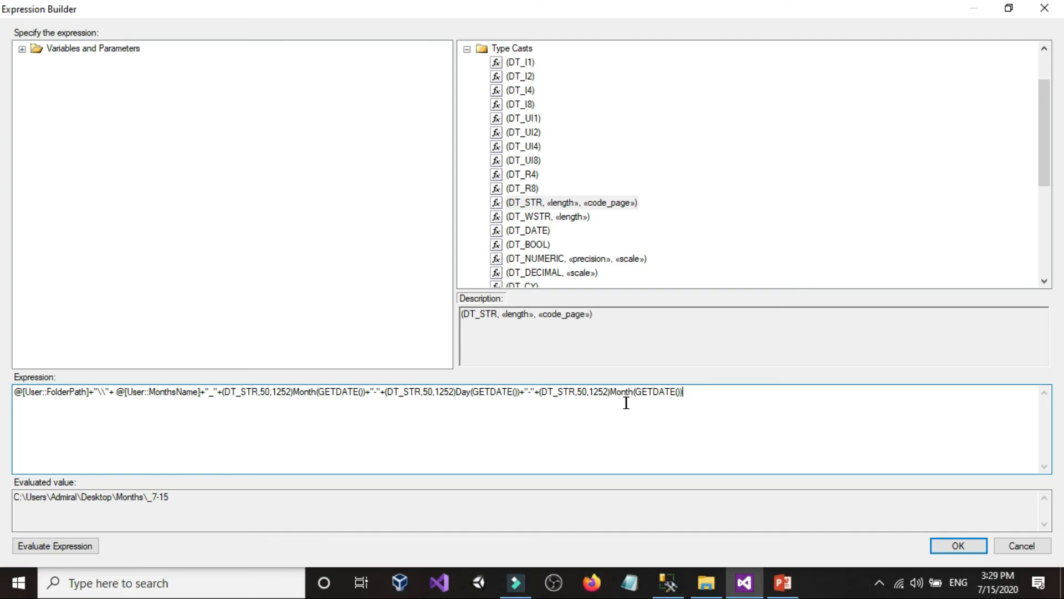
pyautogui.press('BackSpace')
pyautogui.press('BackSpace')
pyautogui.press('BackSpace')
pyautogui.press('BackSpace')
pyautogui.press('BackSpace')
pyautogui.write('Year')
pyautogui.click(83, 546)
pyautogui.moveTo(209, 495); pyautogui.dragTo(136, 495)
pyautogui.click(204, 495)
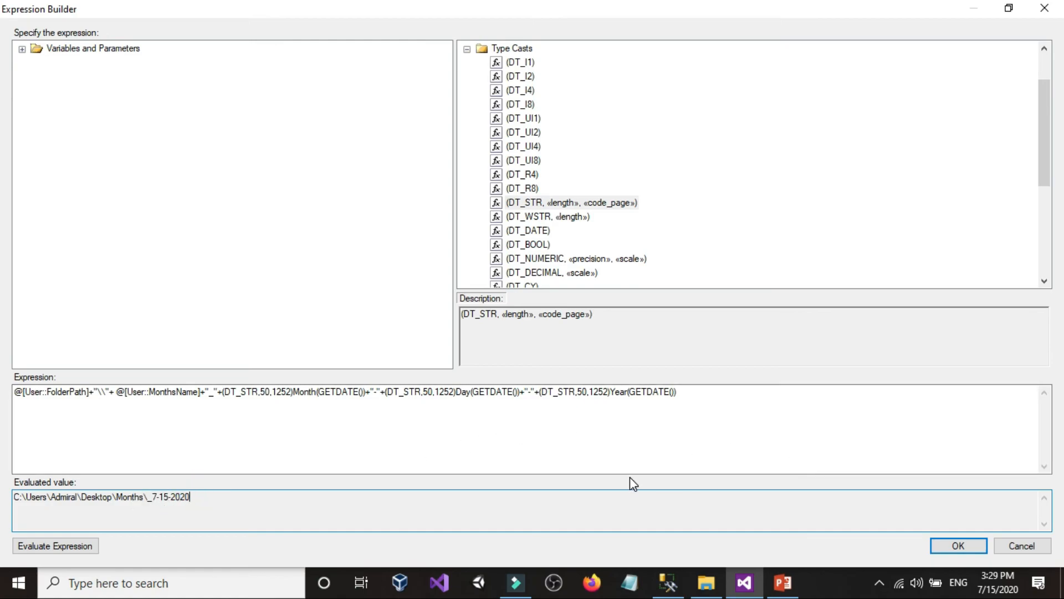
# Step: Apply the finished expression to the FullFolderPath variable and return to the package's control flow
pyautogui.click(959, 545)
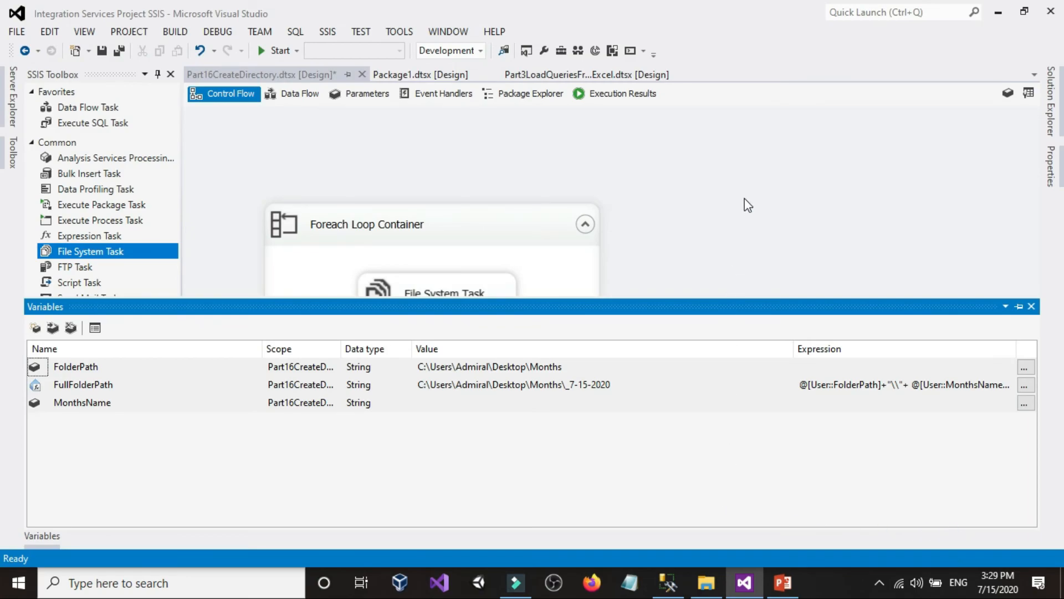
pyautogui.click(744, 199)
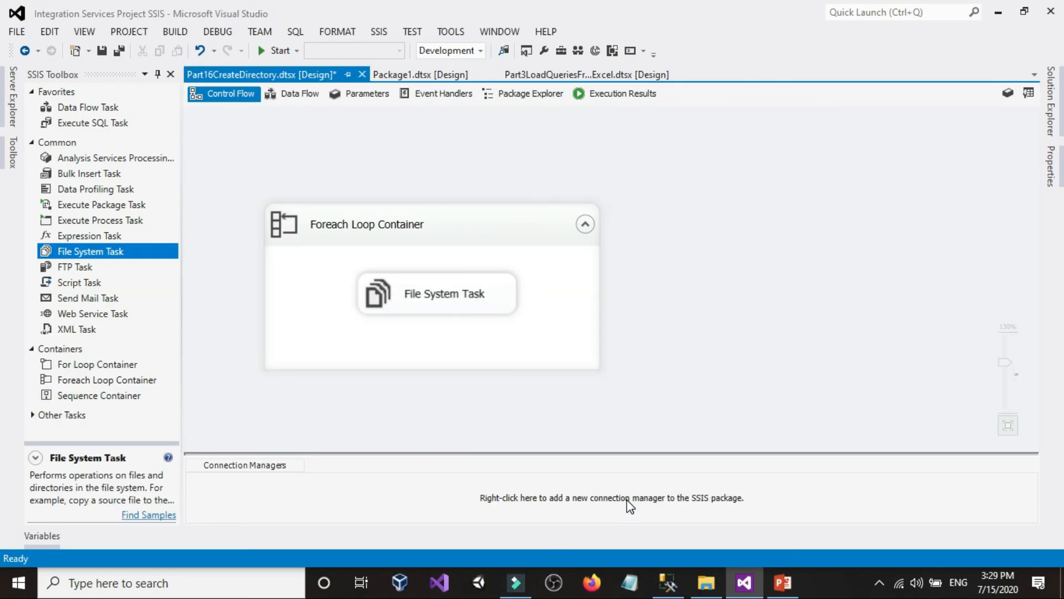
pyautogui.click(704, 590)
pyautogui.click(704, 590)
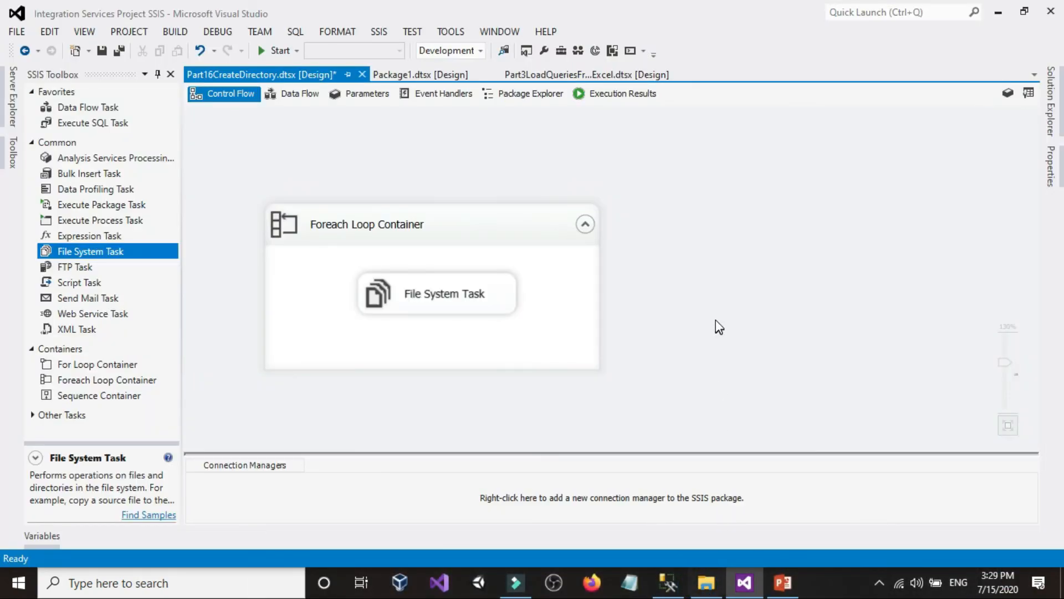
# Step: Run the Part16CreateDirectory package, stop debugging, and switch to File Explorer to check the Months folder
pyautogui.click(280, 50)
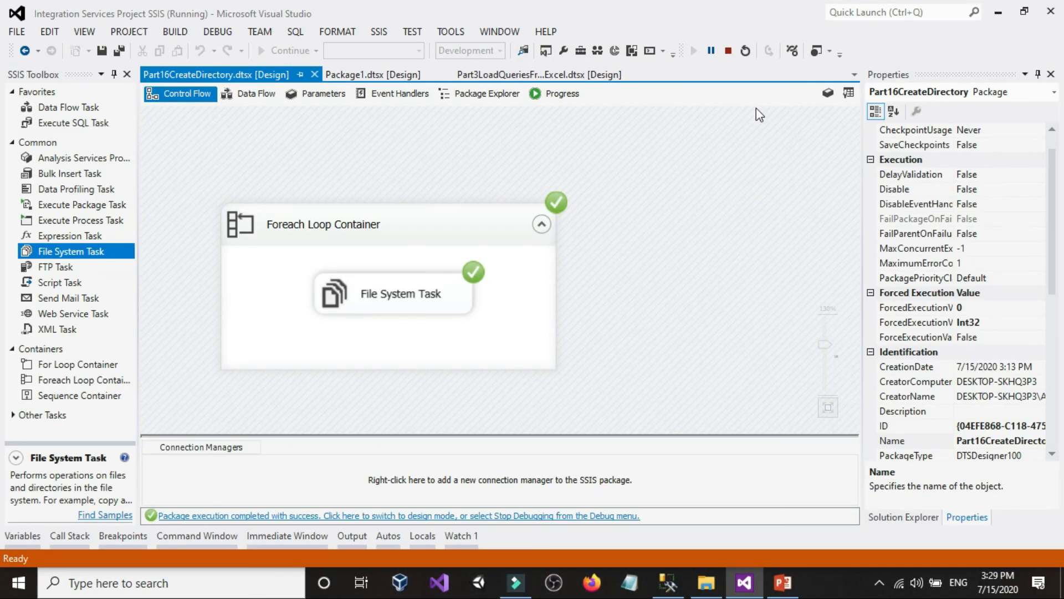
pyautogui.click(728, 50)
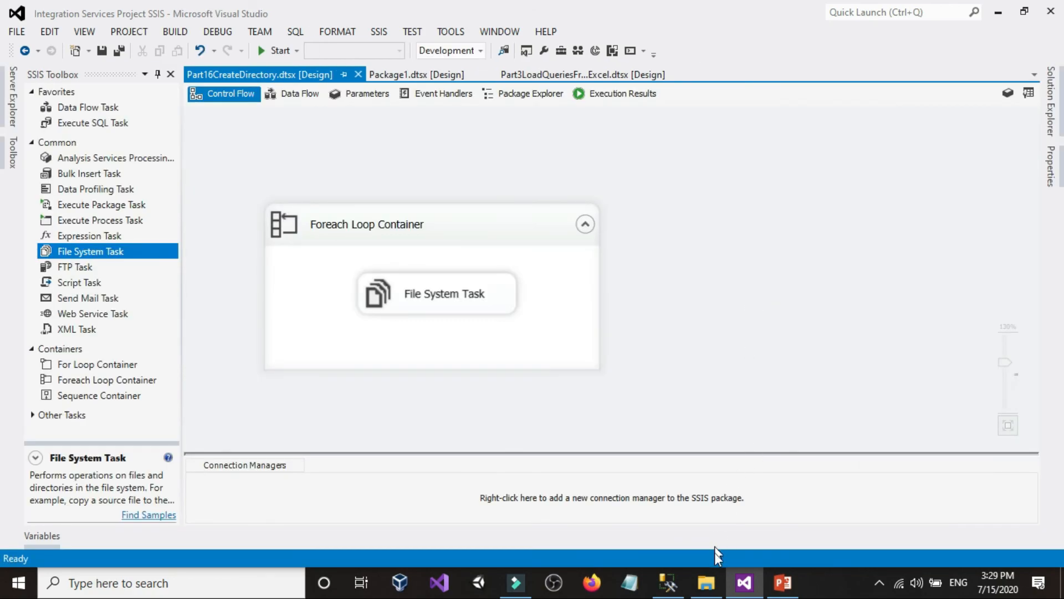
pyautogui.click(708, 583)
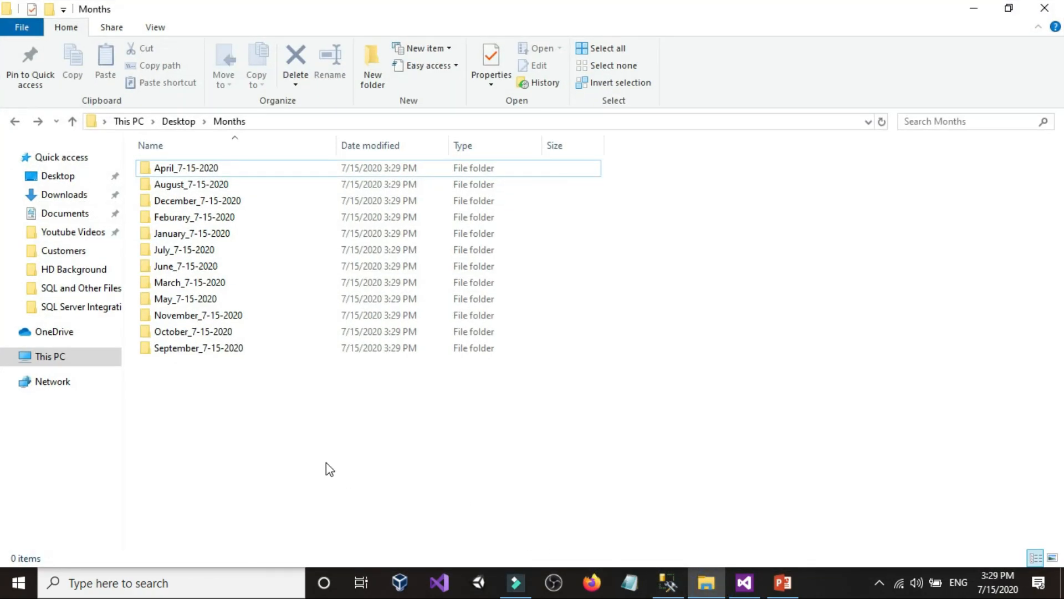
# Step: Check the contents of the April_7-15-2020 folder and return to the Months folder
pyautogui.doubleClick(162, 170)
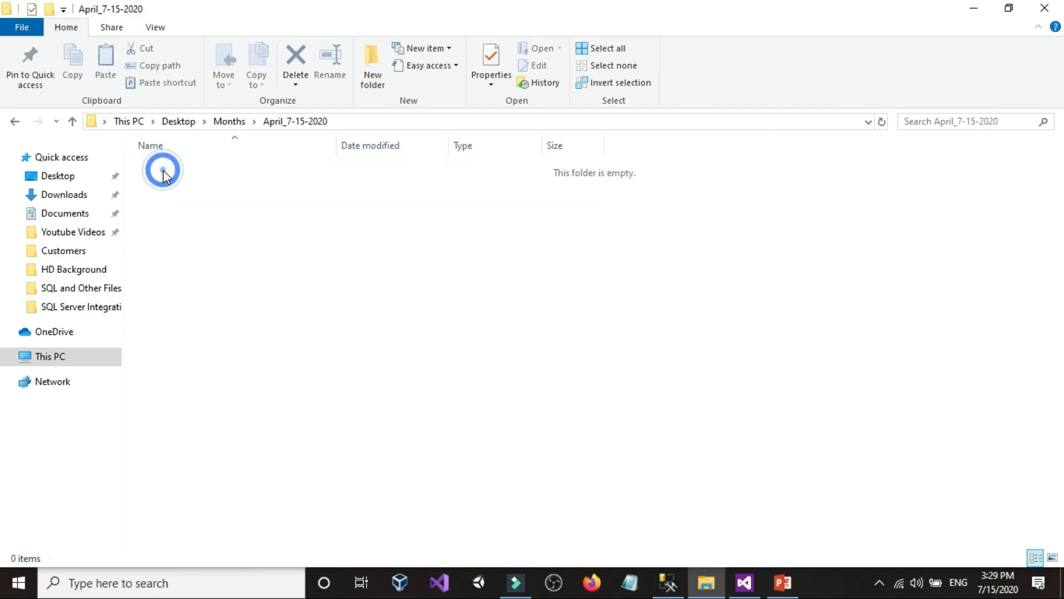
pyautogui.click(19, 122)
# Step: Examine the date suffix in the April folder's name without renaming it, and switch back to Visual Studio
pyautogui.click(169, 169)
pyautogui.click(174, 169)
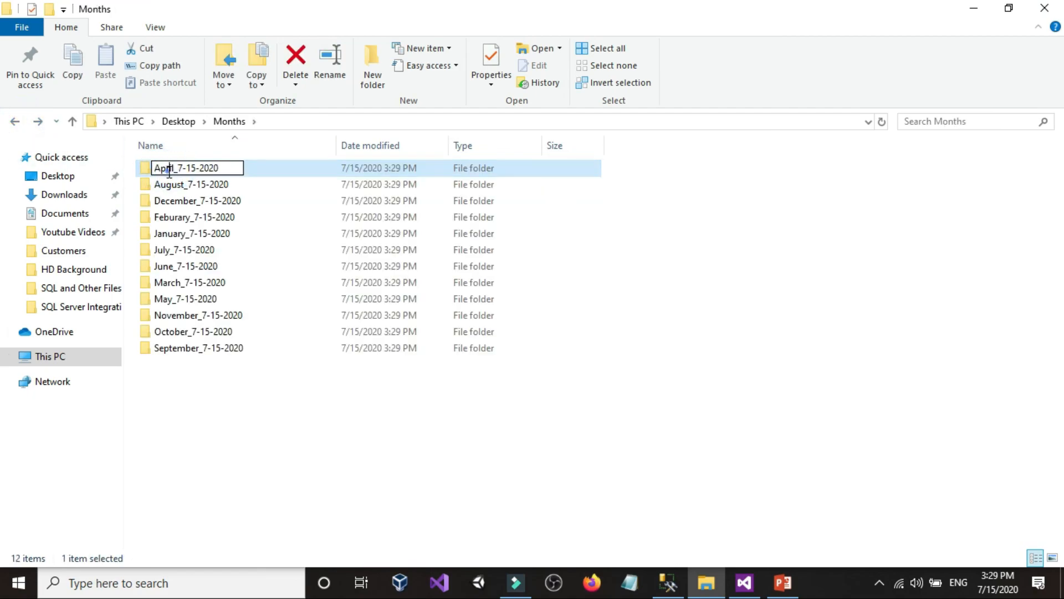
pyautogui.moveTo(174, 168); pyautogui.dragTo(224, 169)
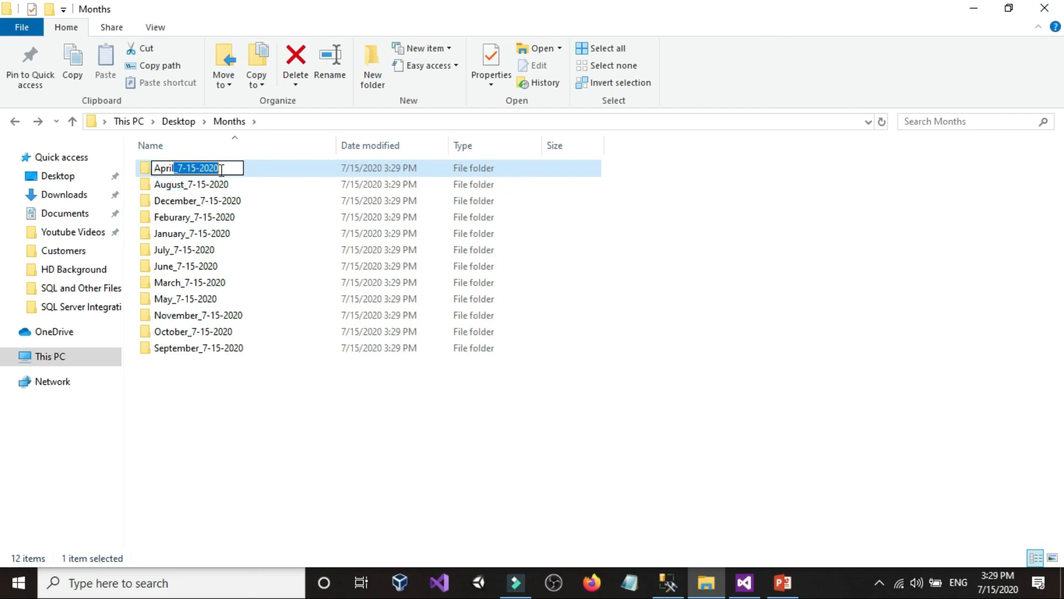
pyautogui.click(176, 169)
pyautogui.doubleClick(180, 169)
pyautogui.click(180, 168)
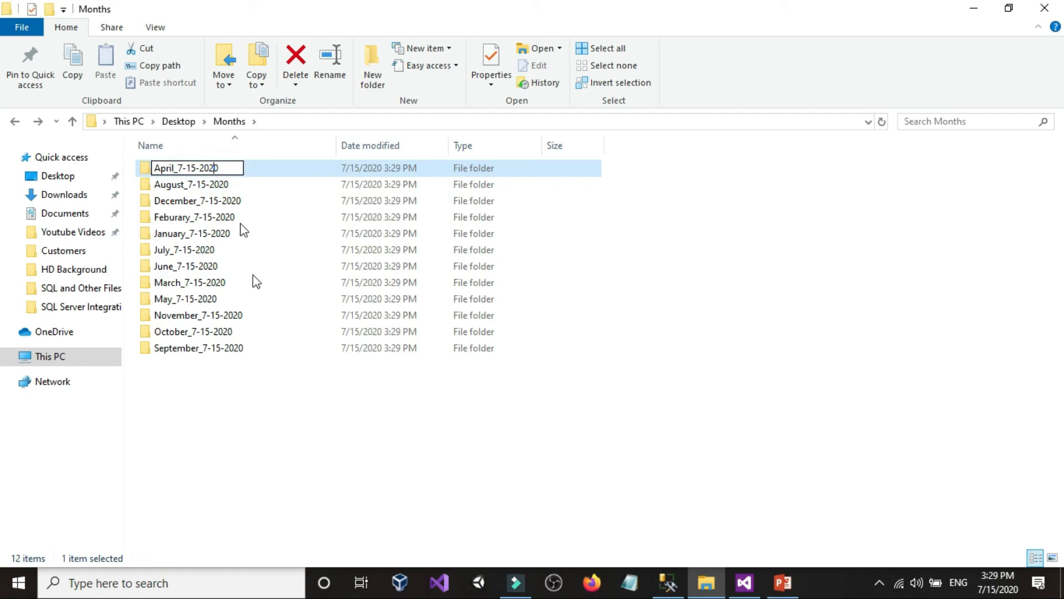
pyautogui.click(256, 396)
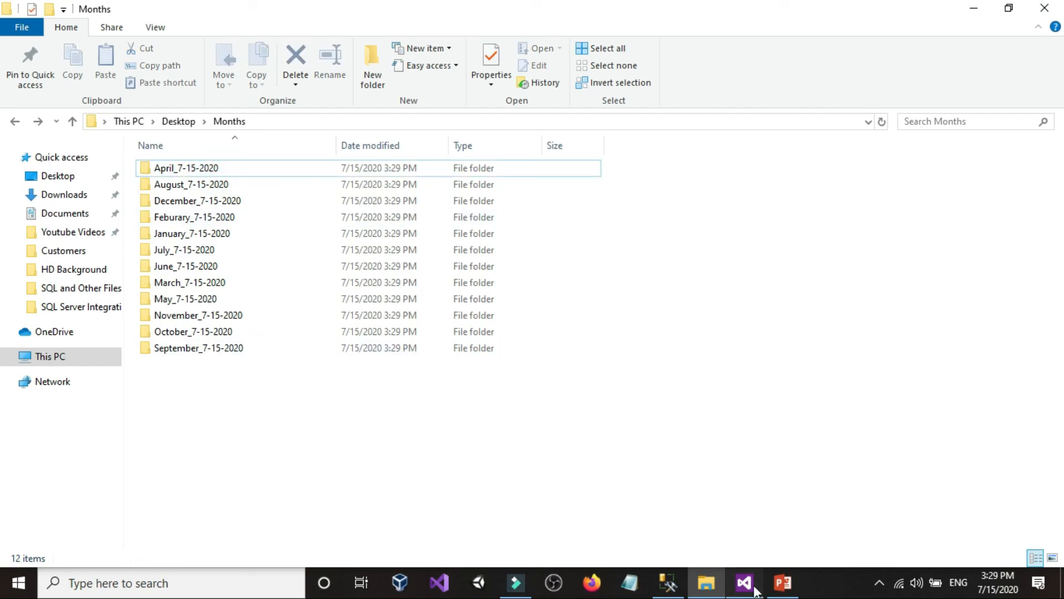
pyautogui.click(748, 582)
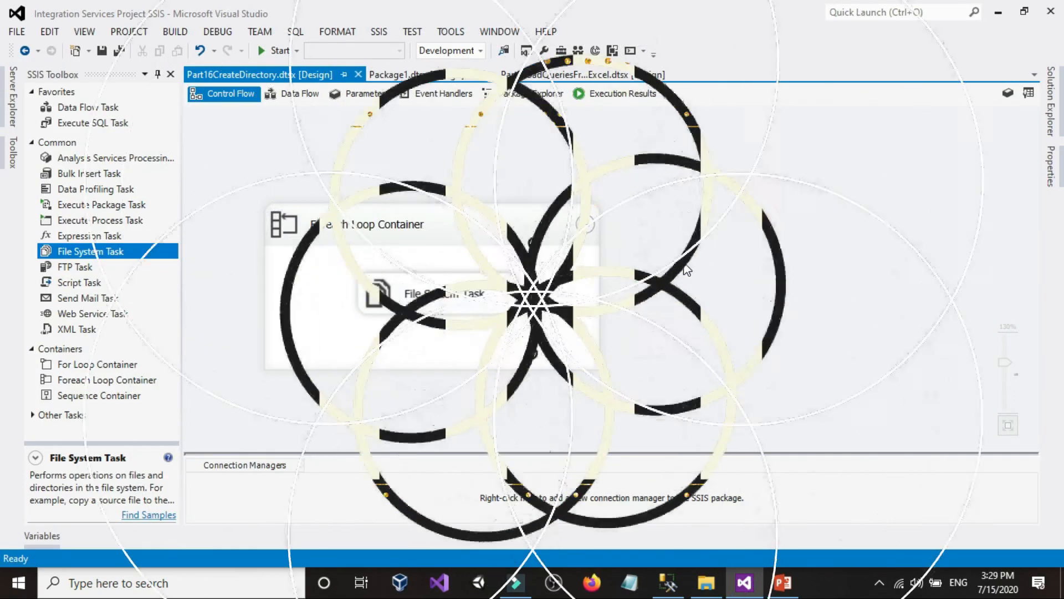